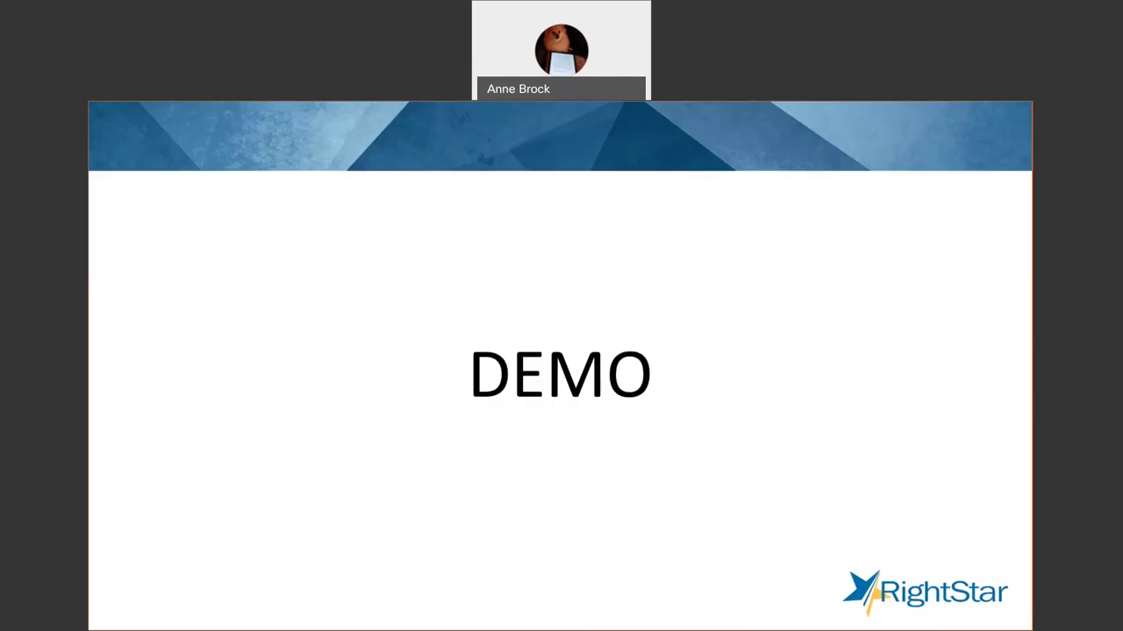
Switch to Digital Workplace and briefly show the signed-in user's account menu.
key(alt+Tab)
key(alt+Tab)
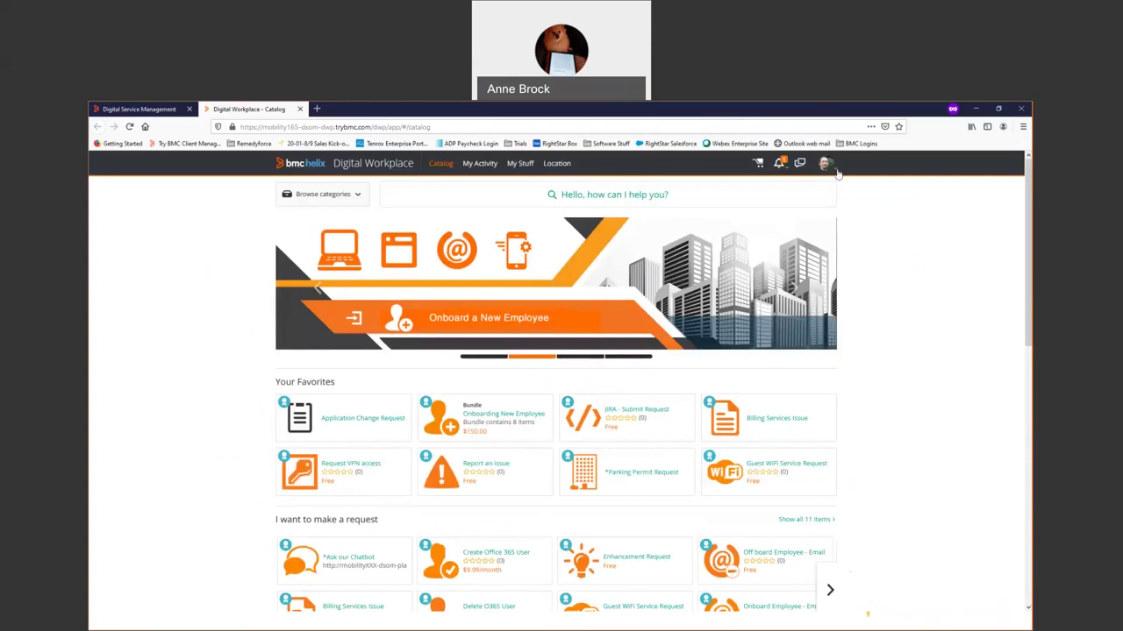
click(832, 169)
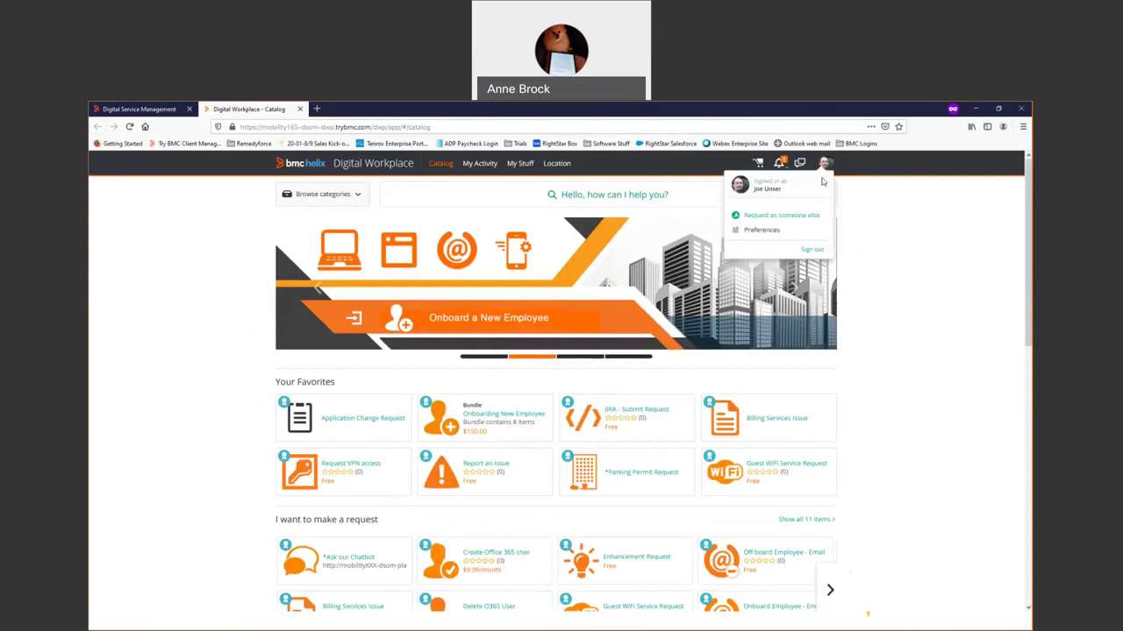
click(921, 239)
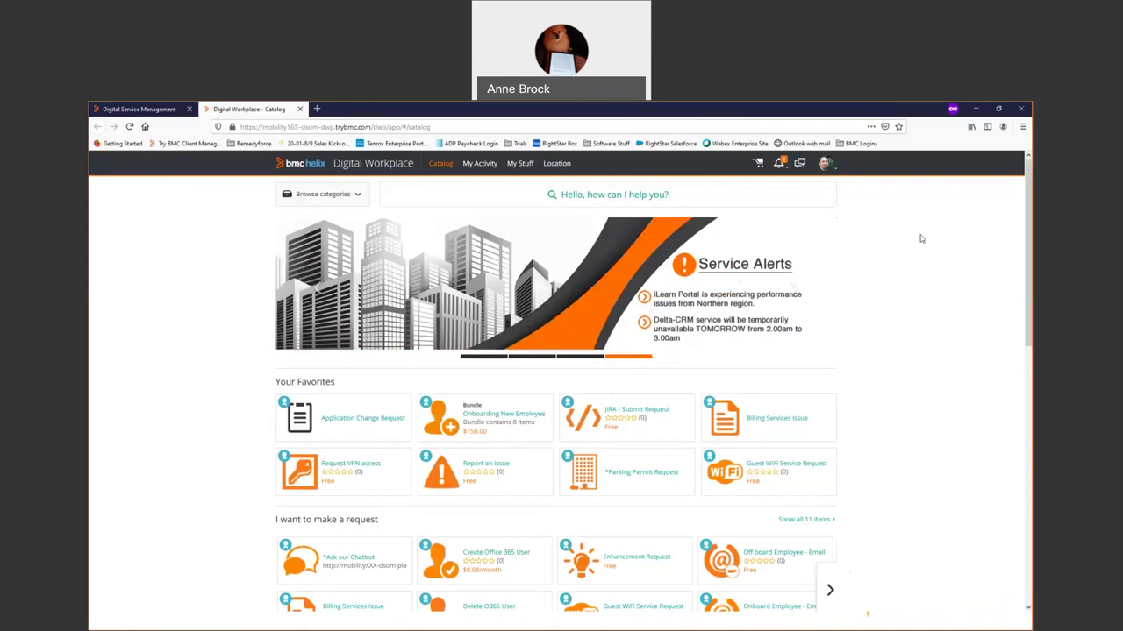
Start a JIRA - Submit Request checkout, then leave it without submitting.
click(648, 413)
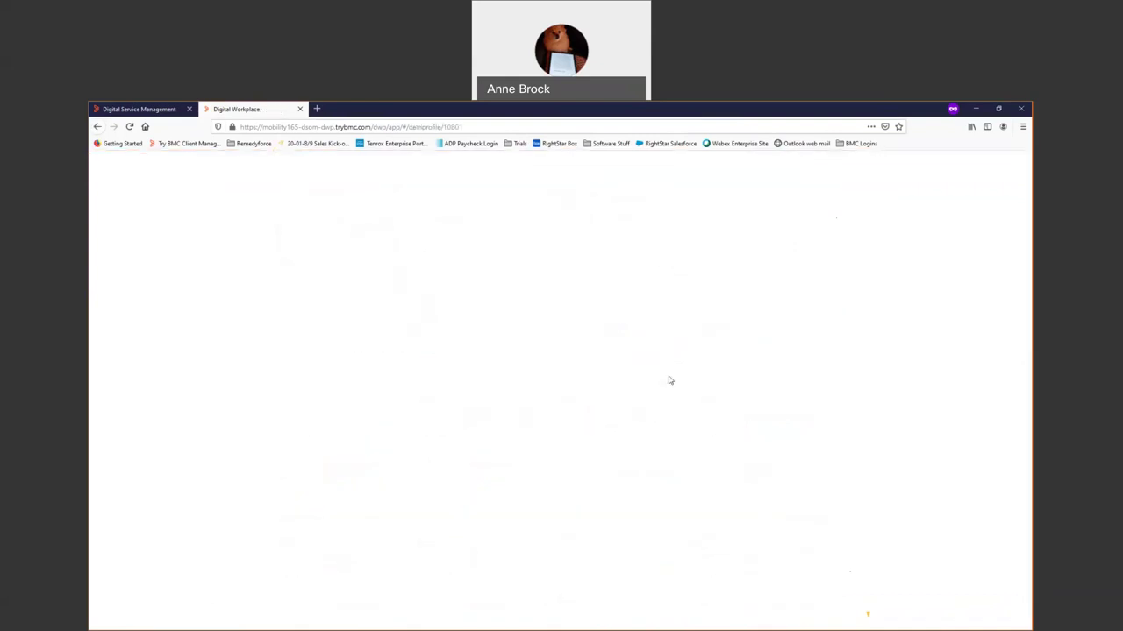
click(751, 272)
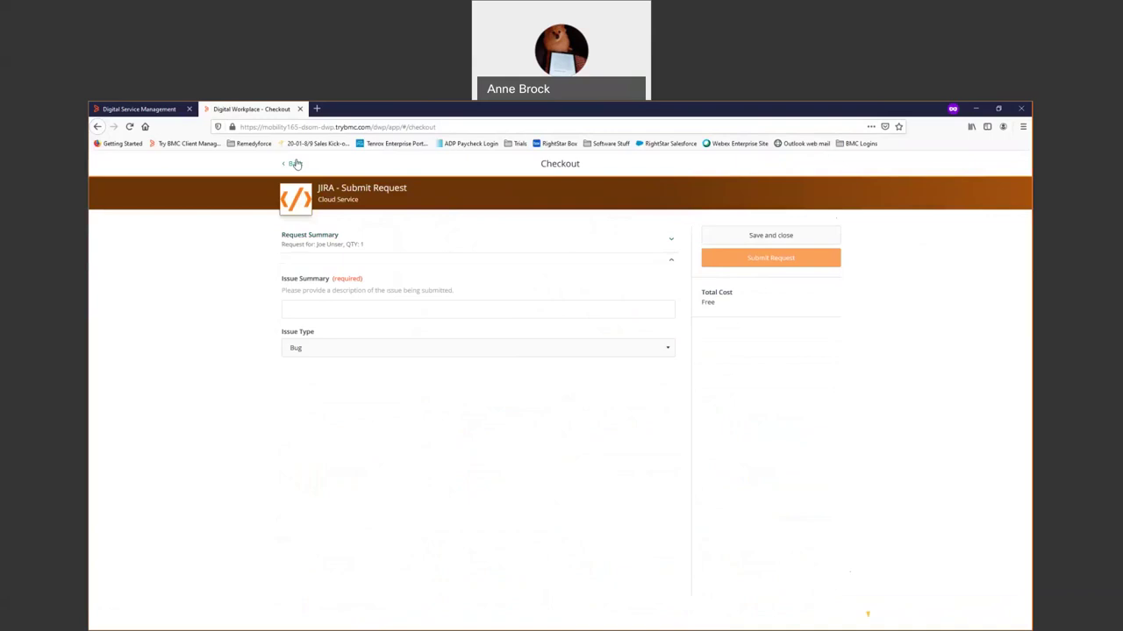
click(295, 164)
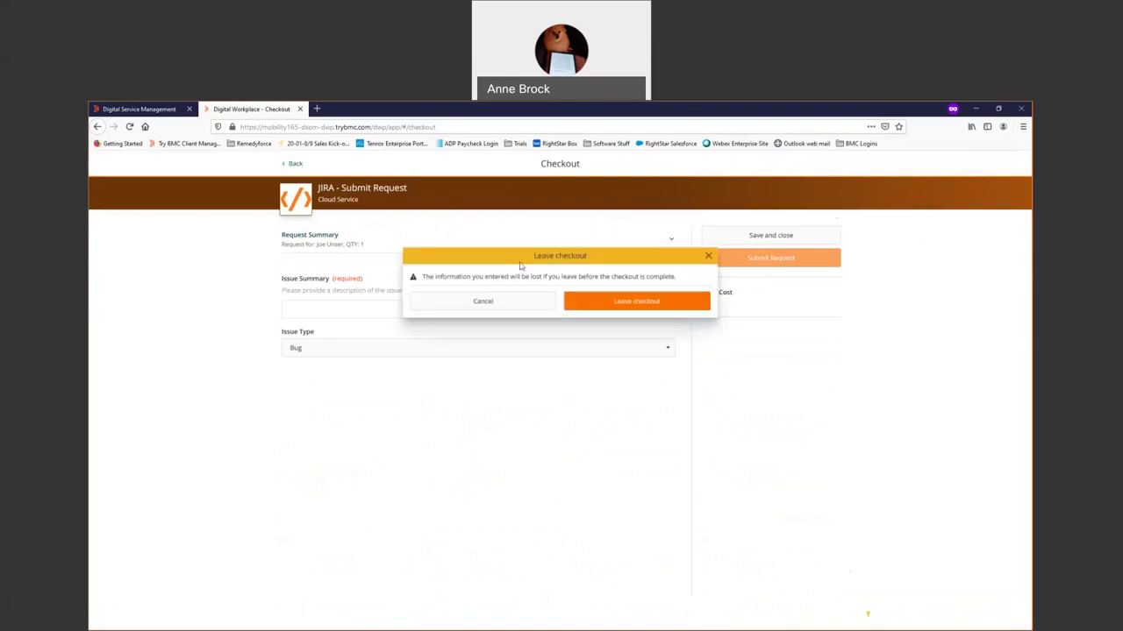
click(603, 307)
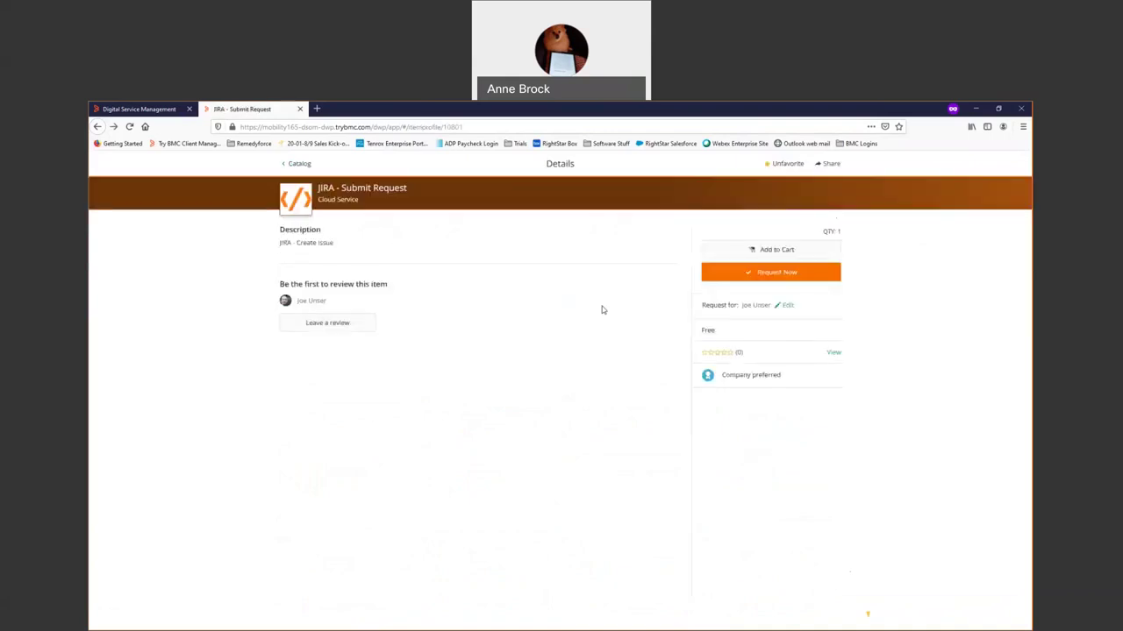
Preview the Create Office 365 User request form, abandon that checkout, and return to the catalog home.
click(298, 164)
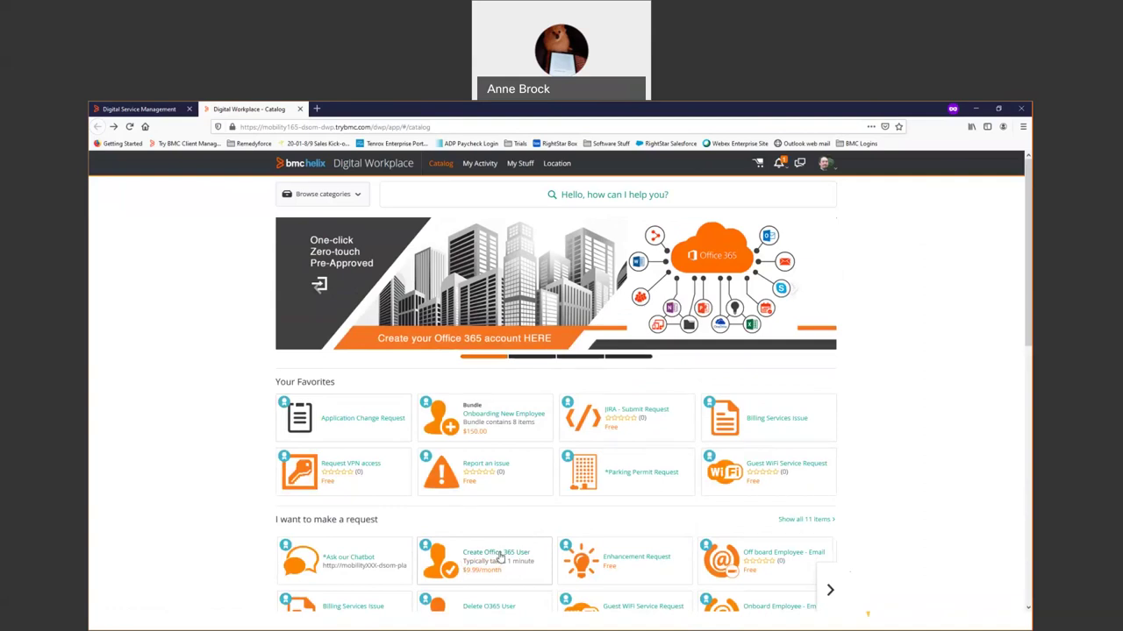
click(500, 557)
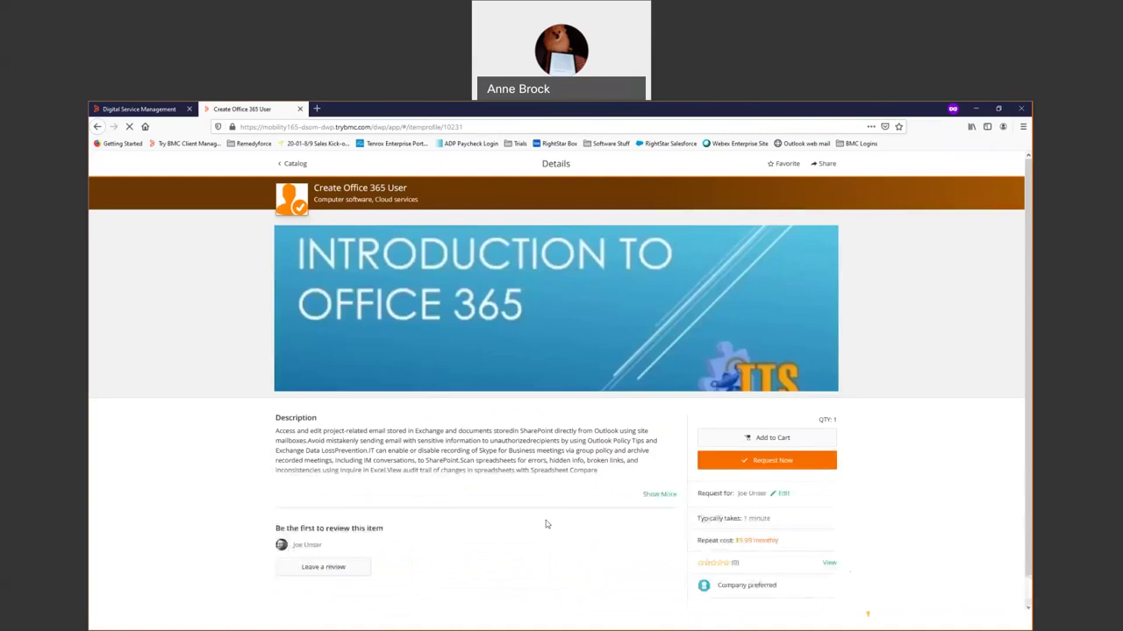
click(738, 460)
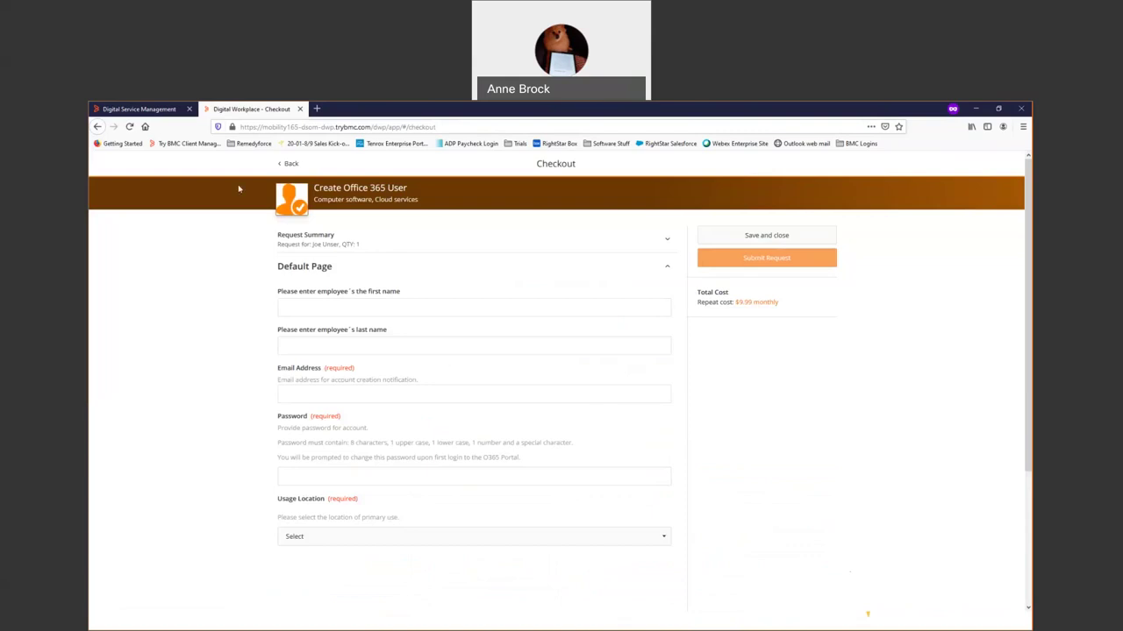
click(289, 166)
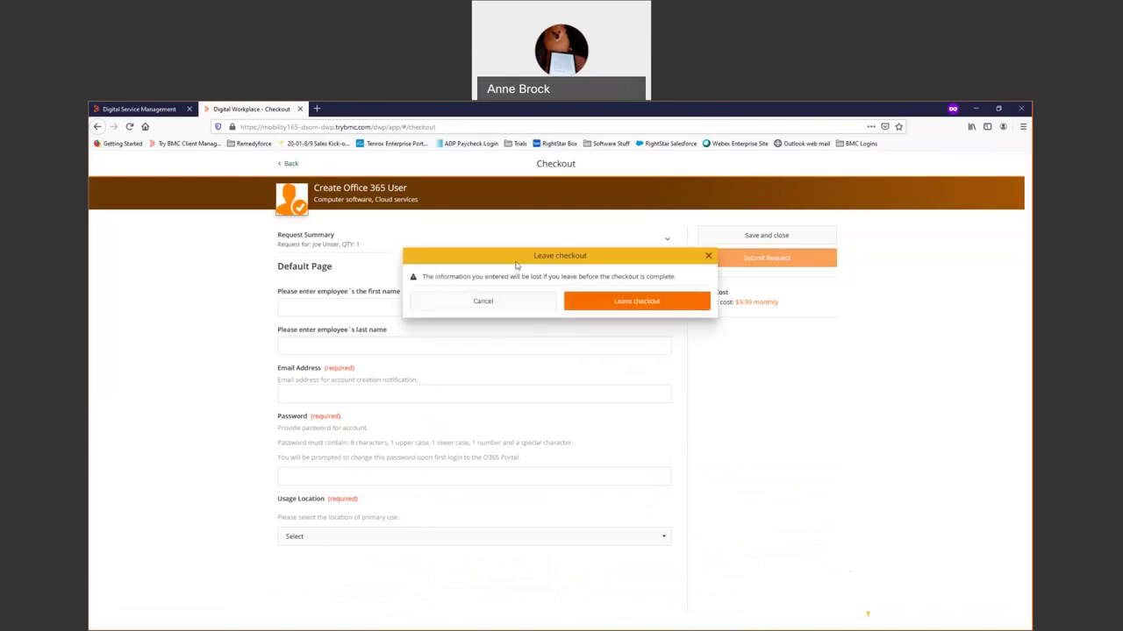
click(607, 307)
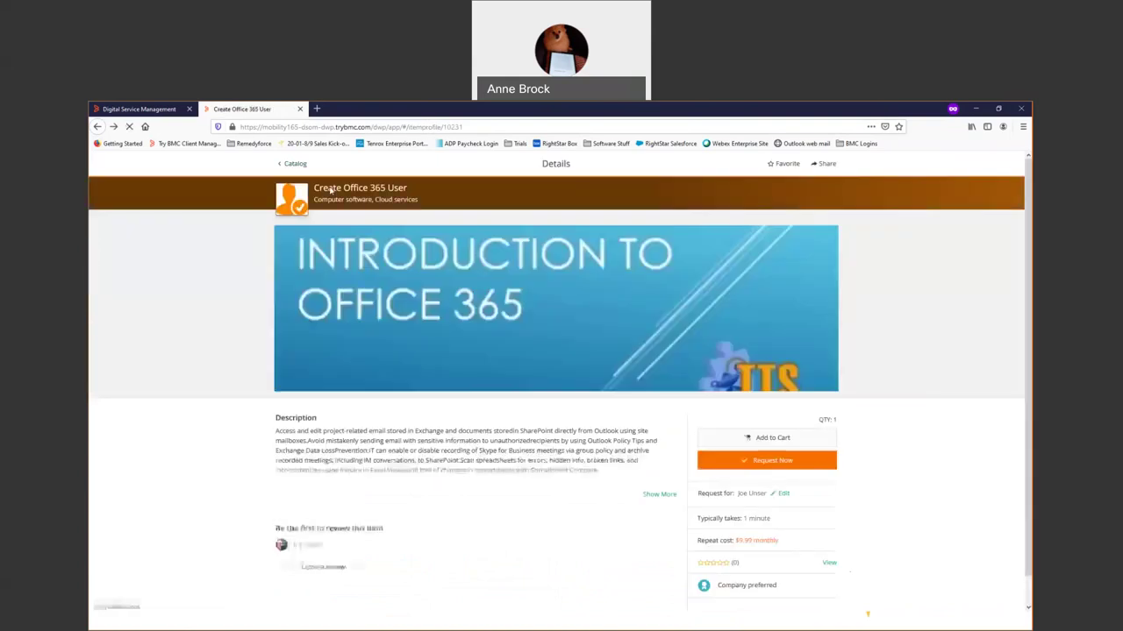
click(296, 165)
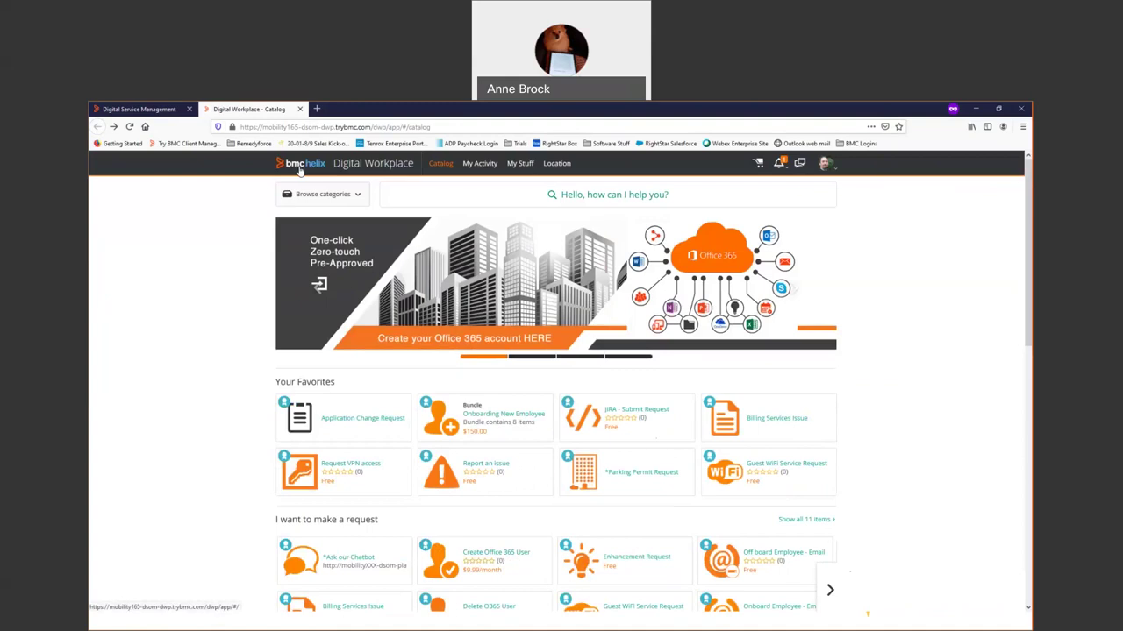
Search the catalog for billing, read the Billing Services Issue article, and go back to the results.
click(445, 198)
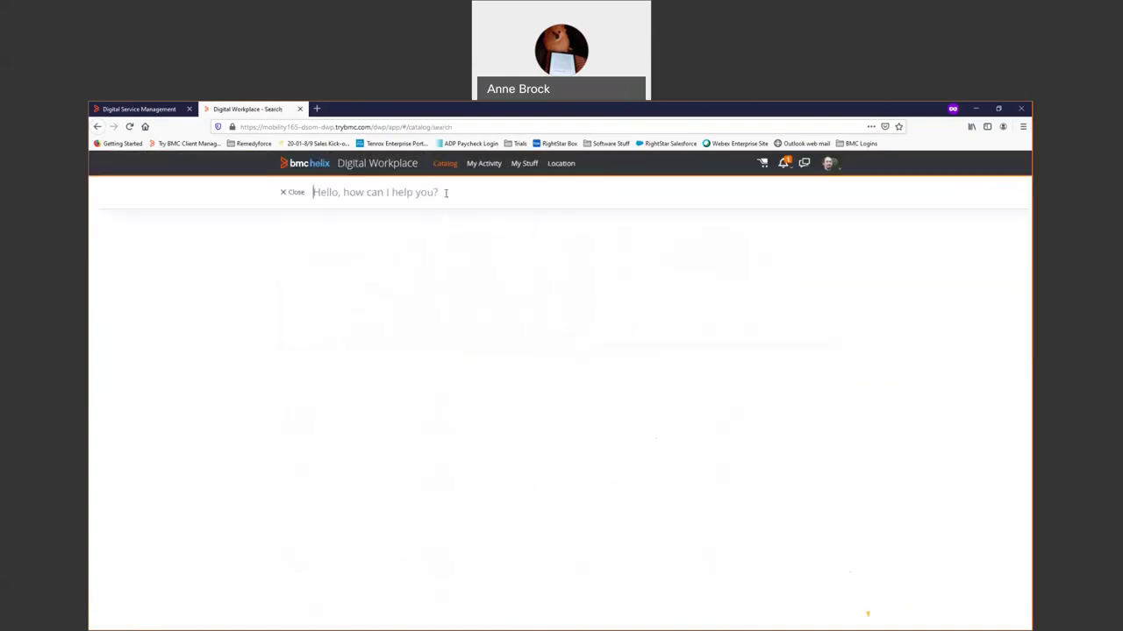
text(c)
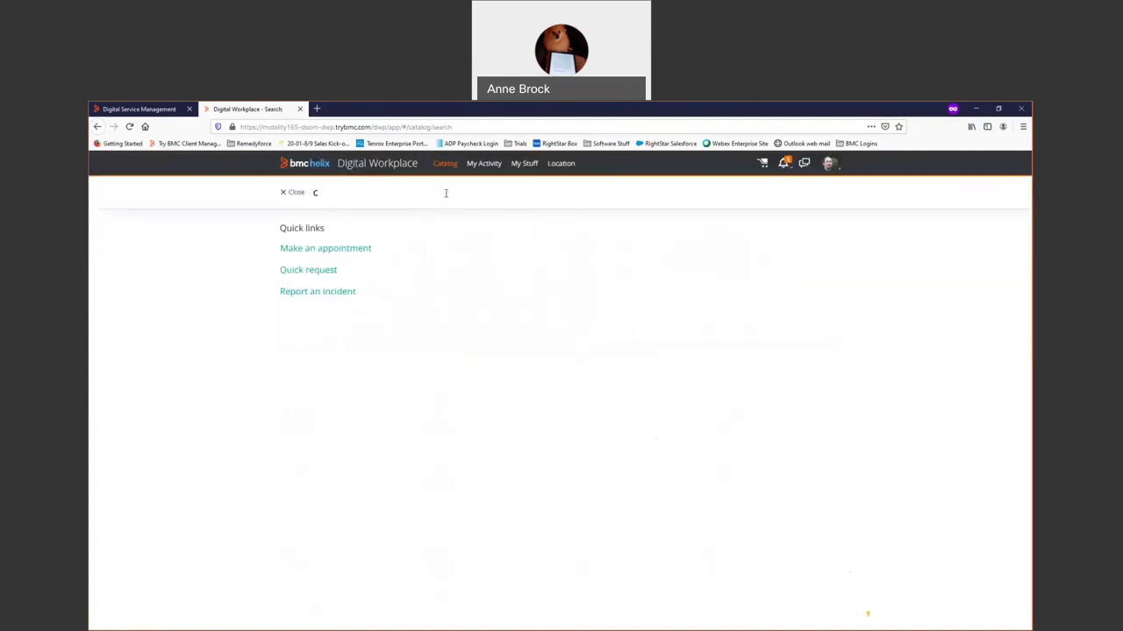
text(illing)
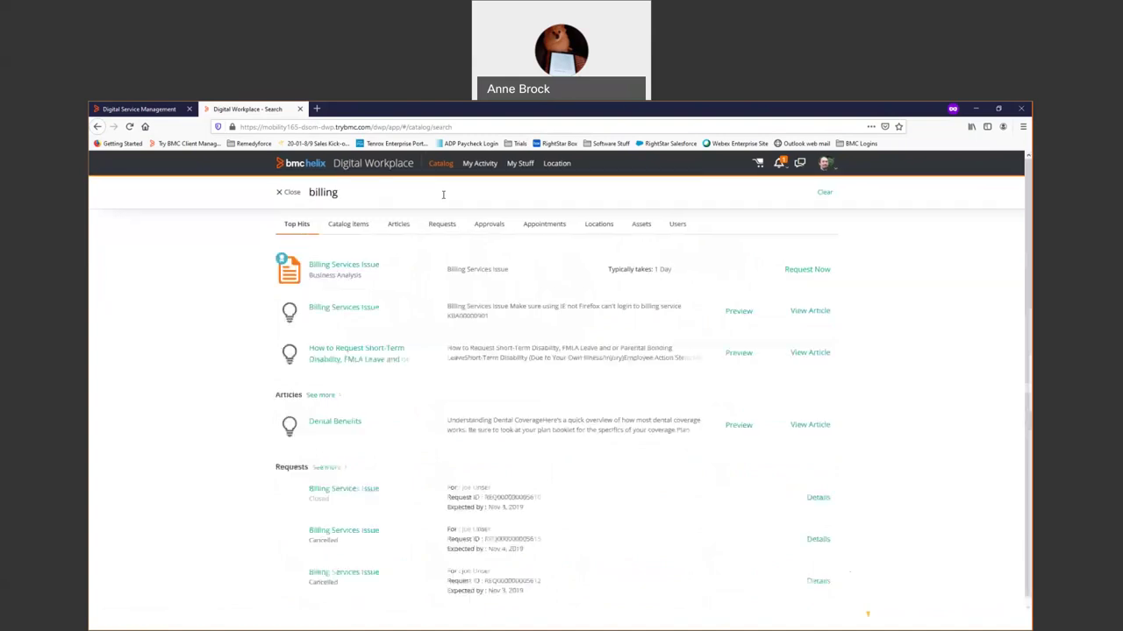
click(370, 266)
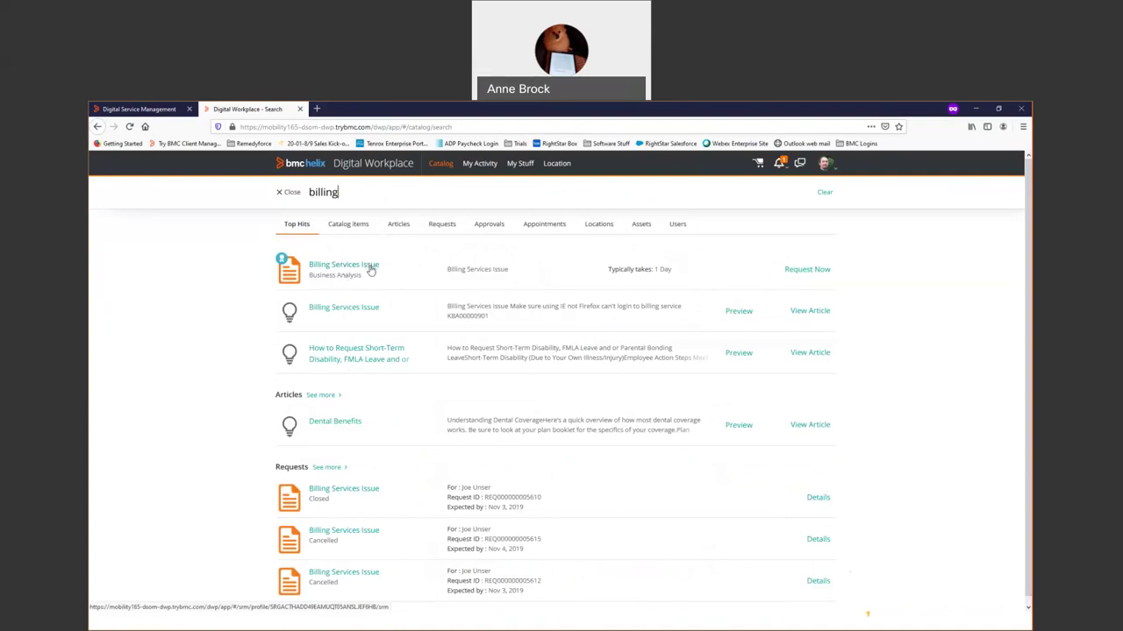
click(370, 308)
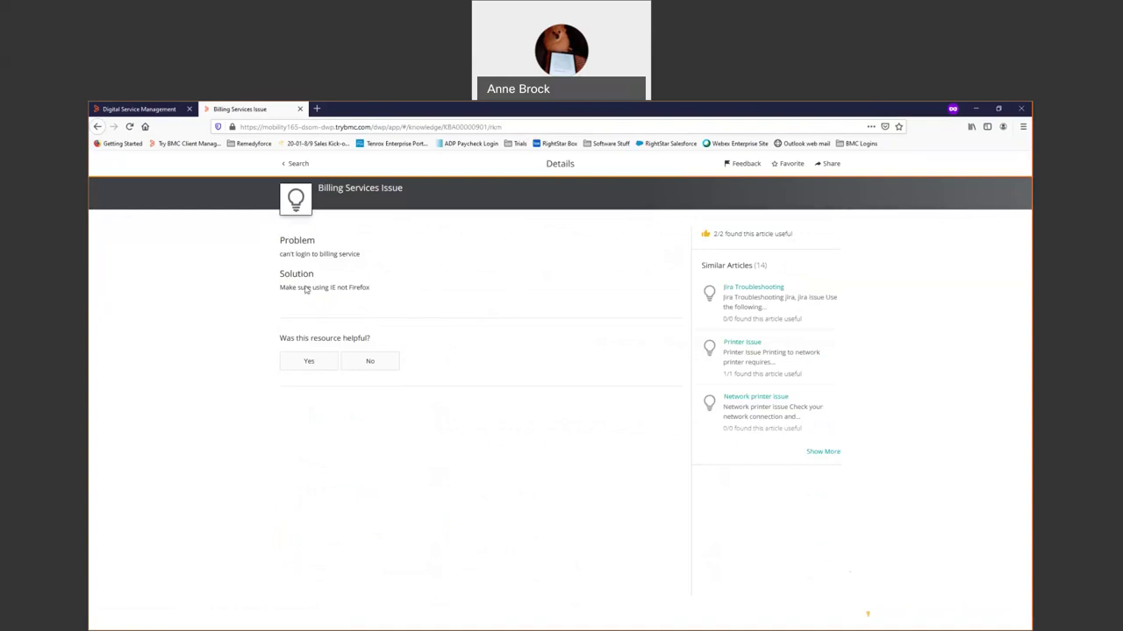
click(294, 165)
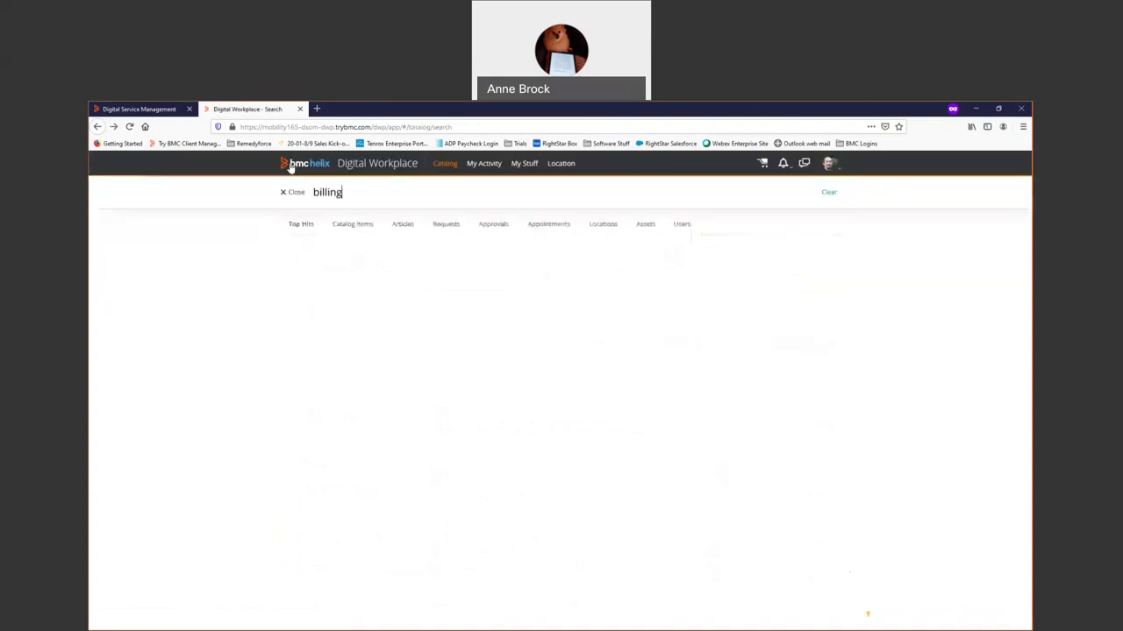
Start a Billing Services Issue request with the summary 'can't login'.
click(349, 271)
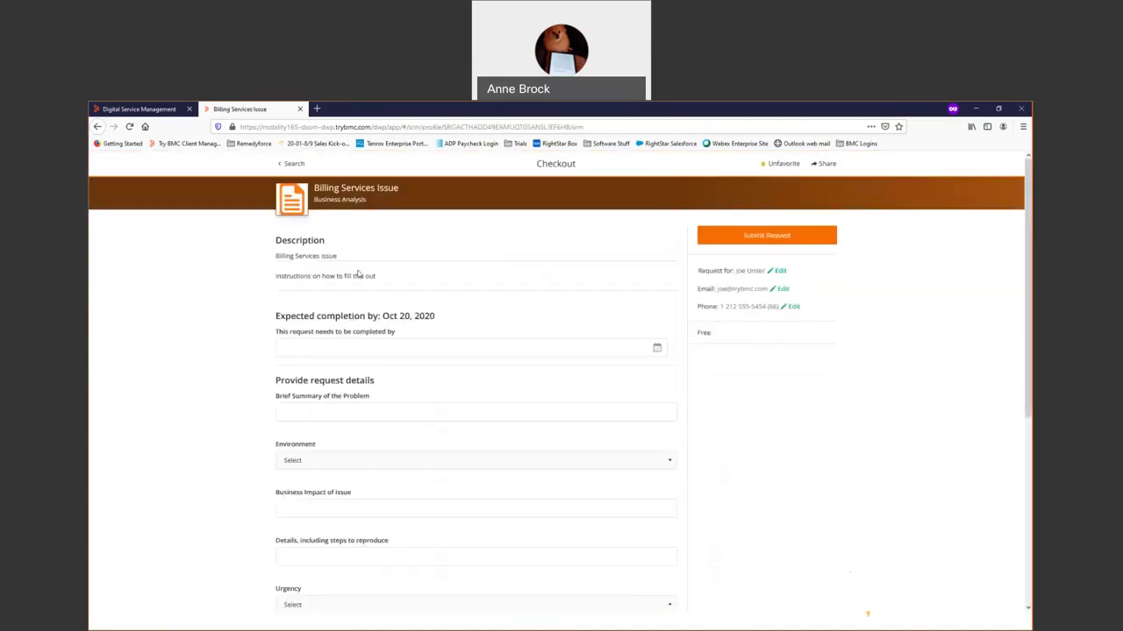
click(383, 412)
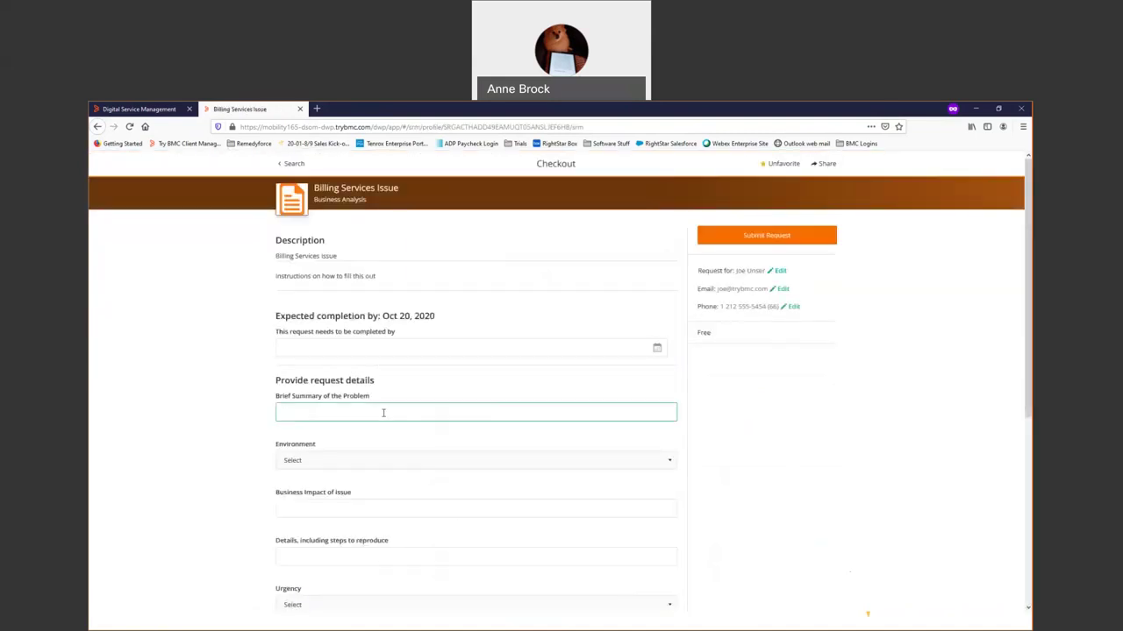
text(can't login)
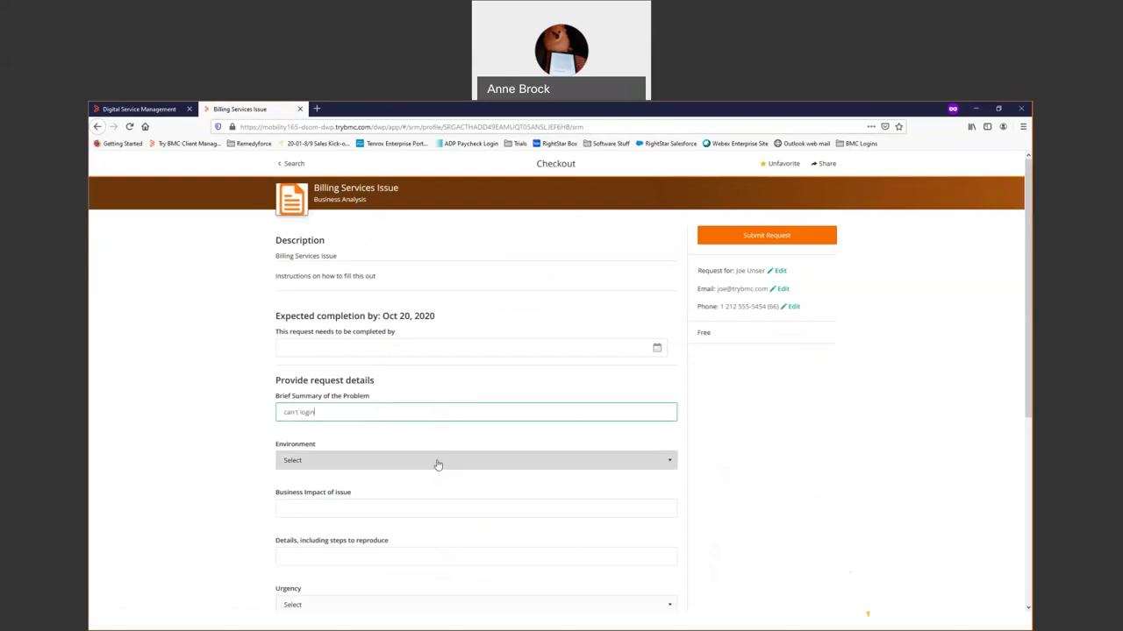
Set Environment to Production instead of Development and submit the request.
click(437, 462)
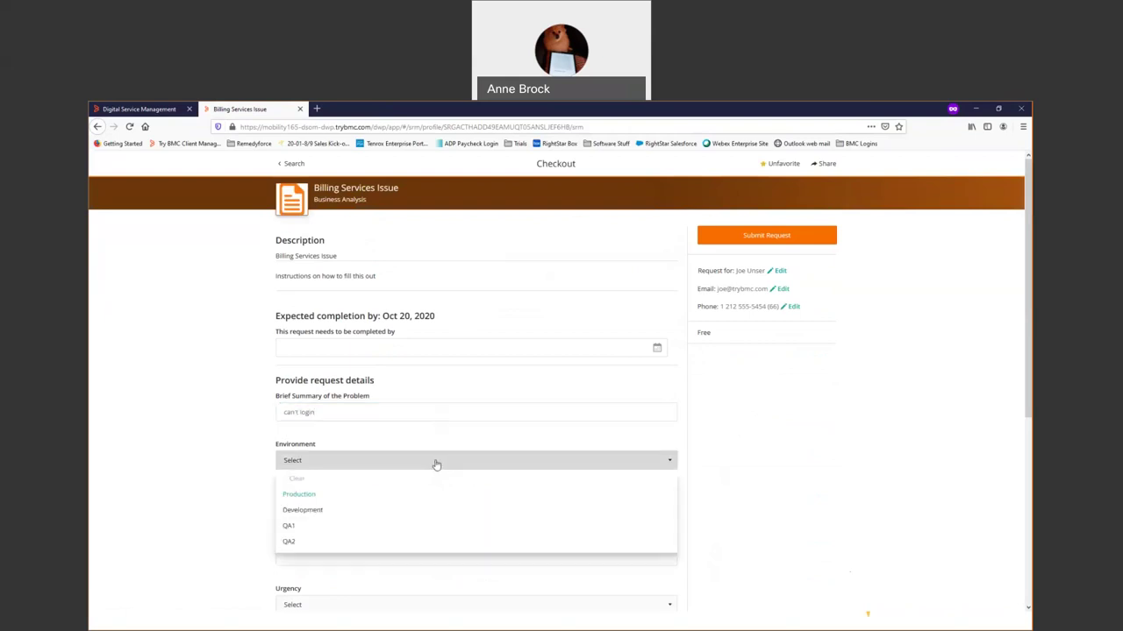
click(320, 510)
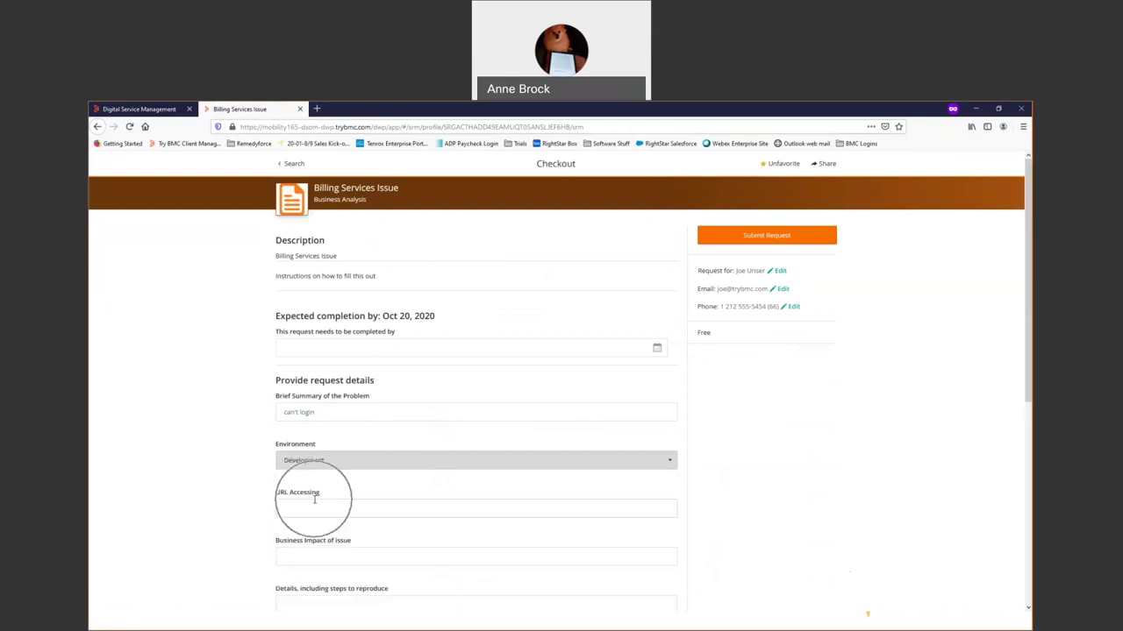
click(338, 465)
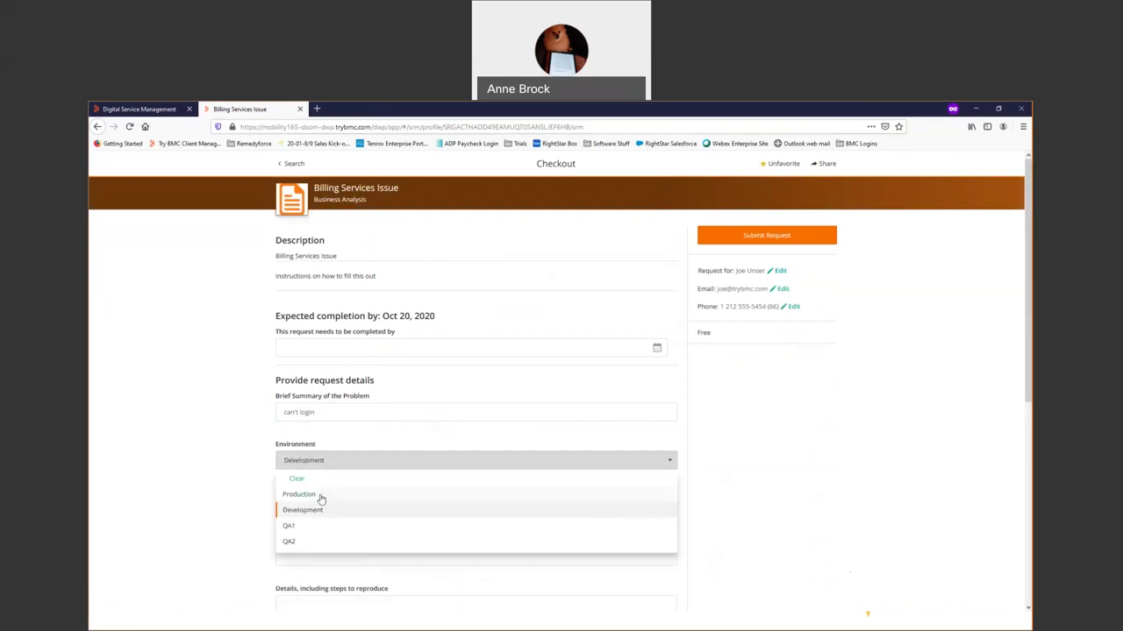
click(321, 496)
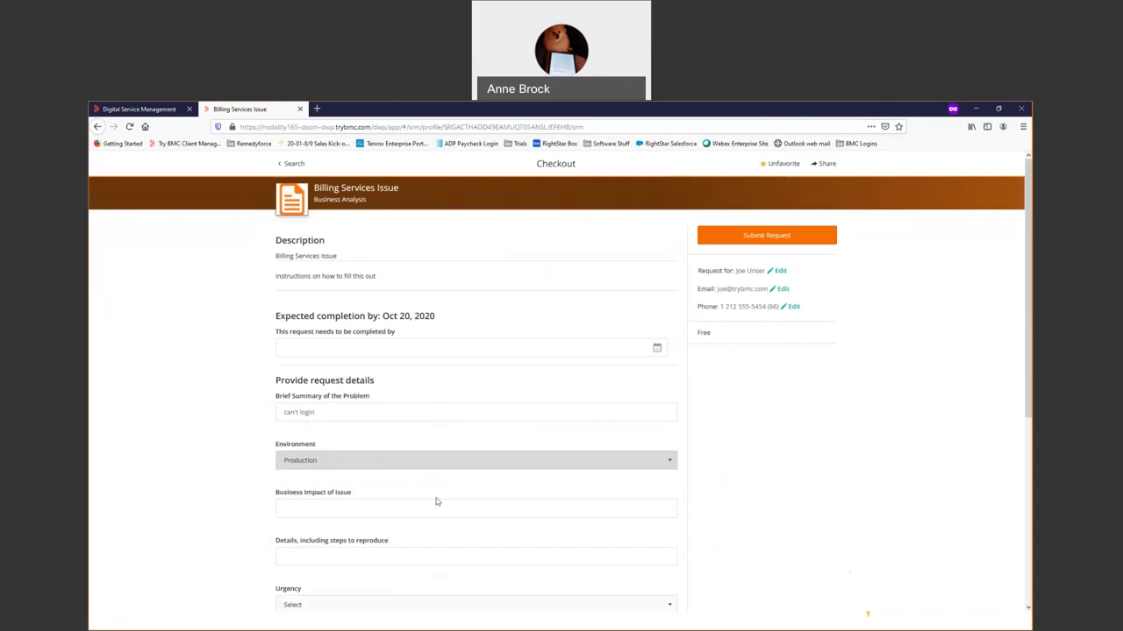
scroll(448, 496, down, 1)
scroll(454, 497, down, 3)
scroll(453, 499, up, 4)
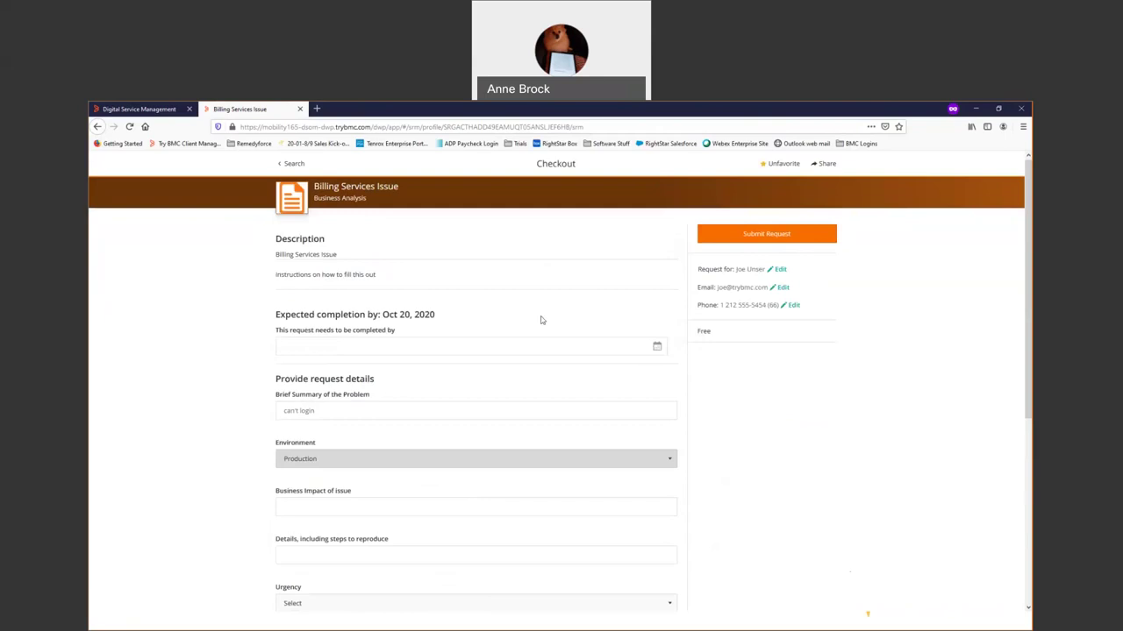
click(757, 237)
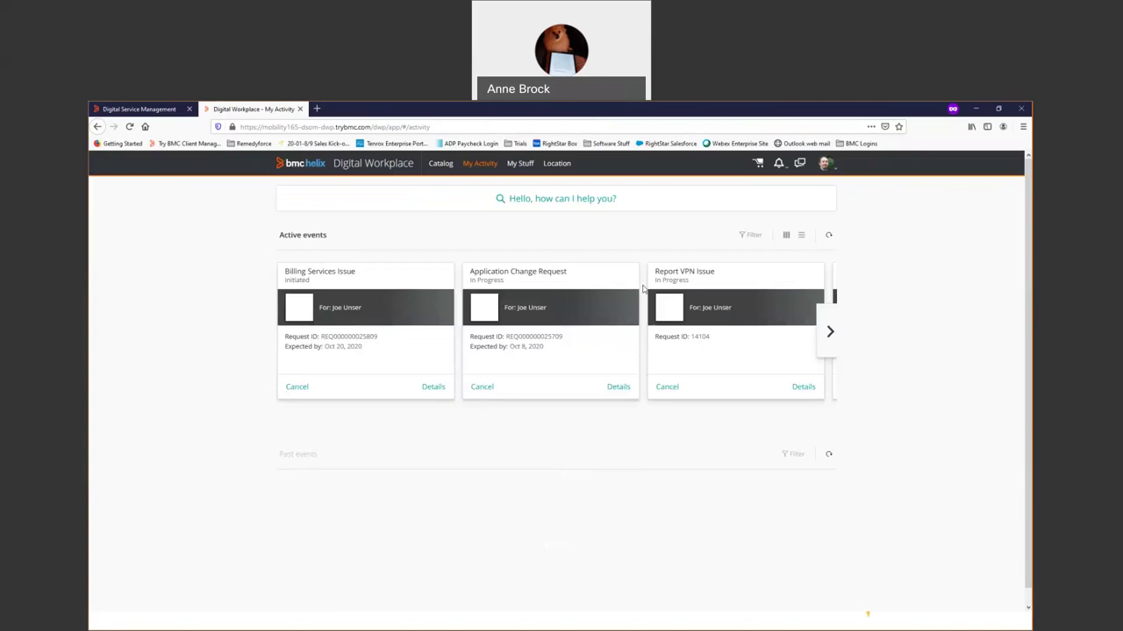
click(441, 164)
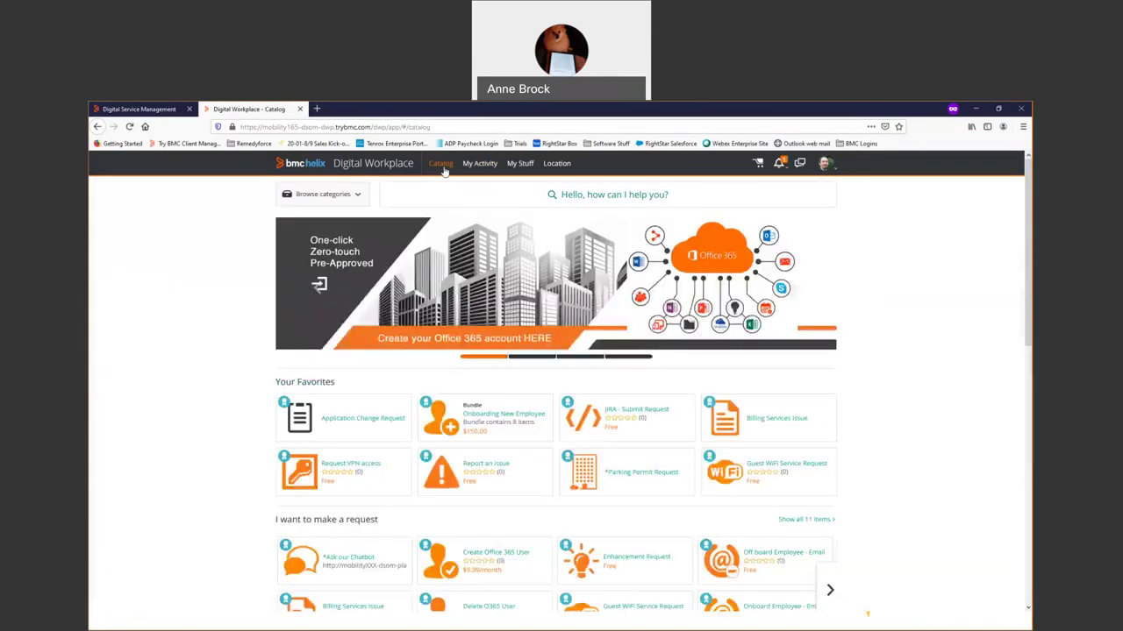
scroll(163, 402, down, 3)
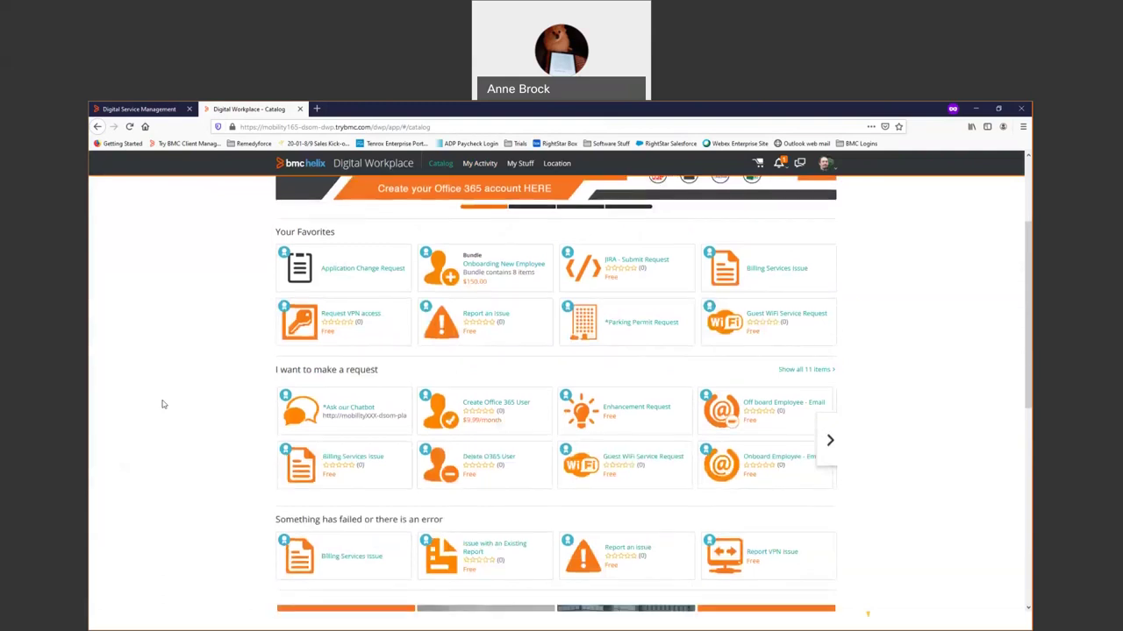
scroll(163, 404, down, 2)
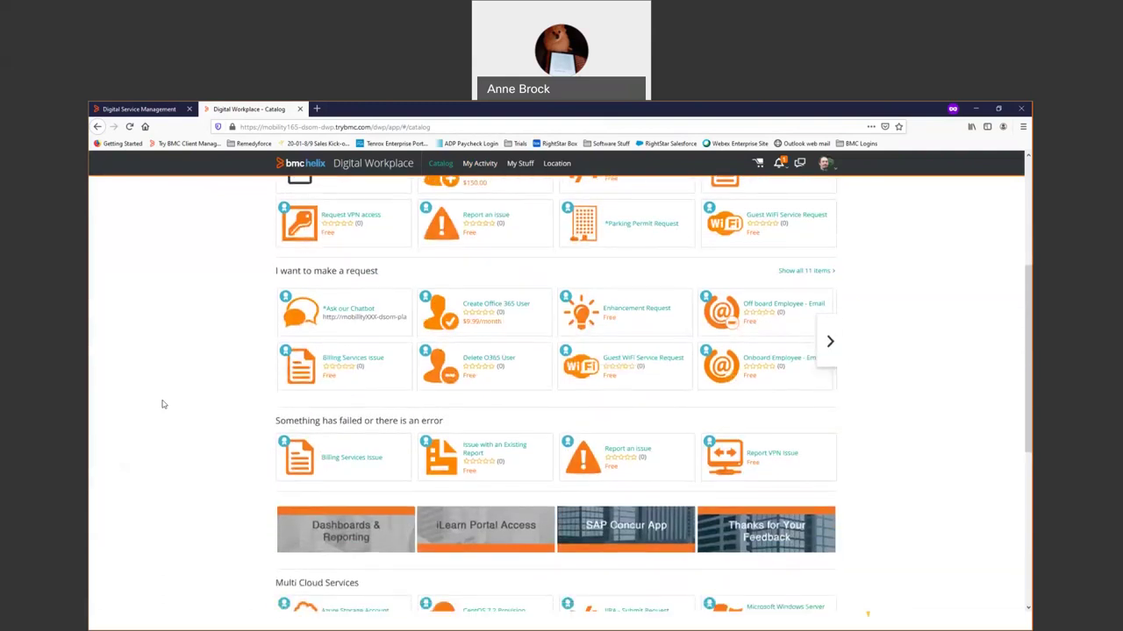
scroll(772, 290, down, 1)
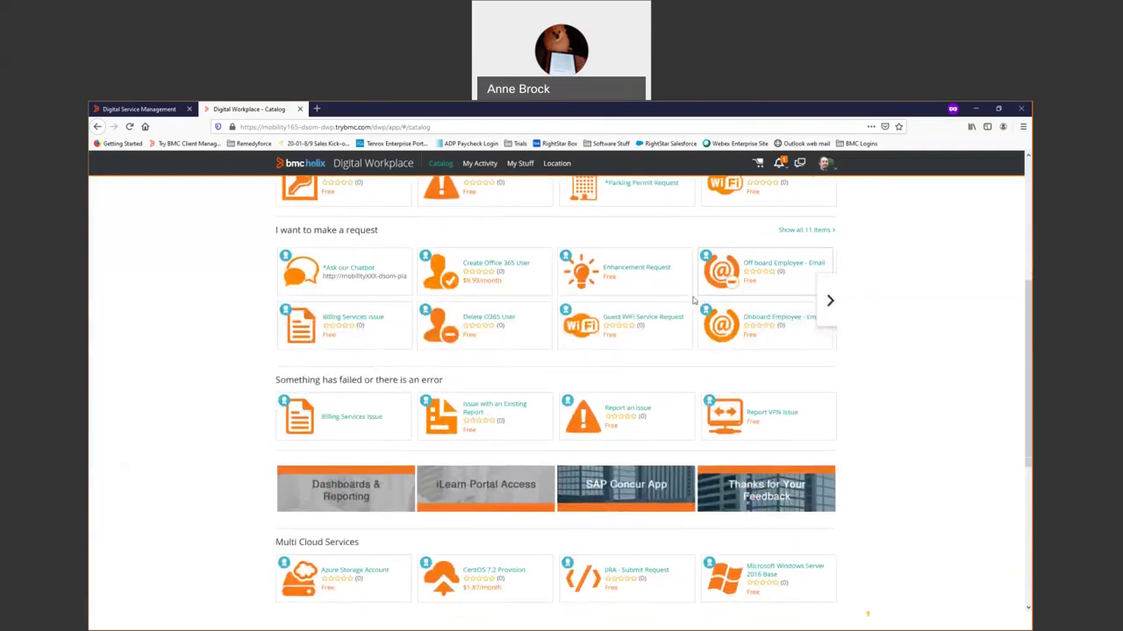
scroll(756, 351, up, 1)
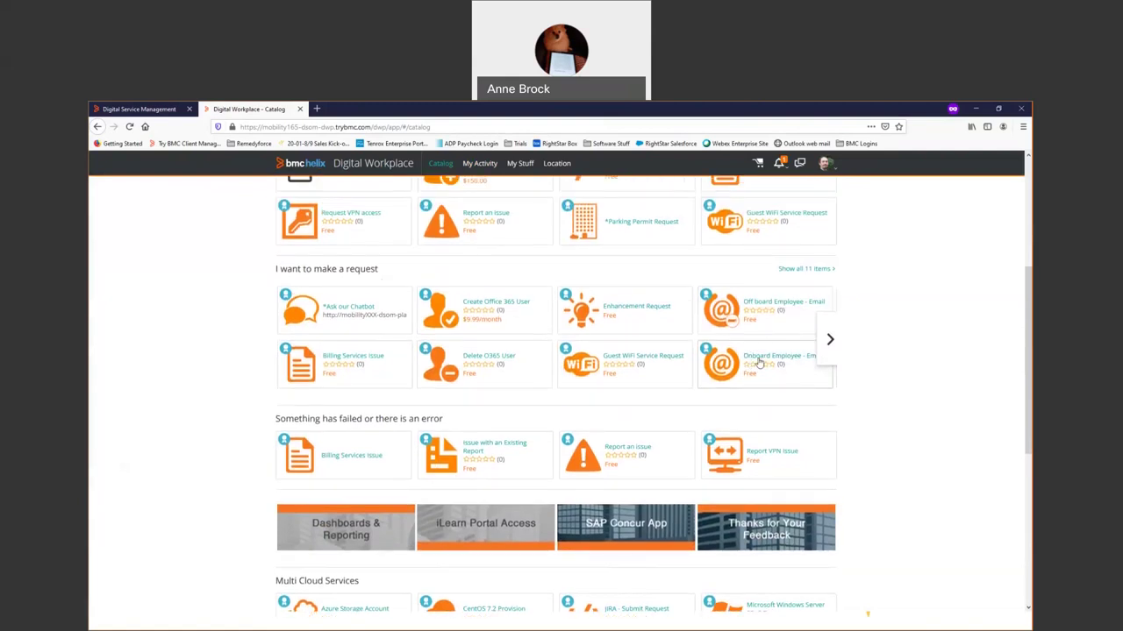
click(759, 362)
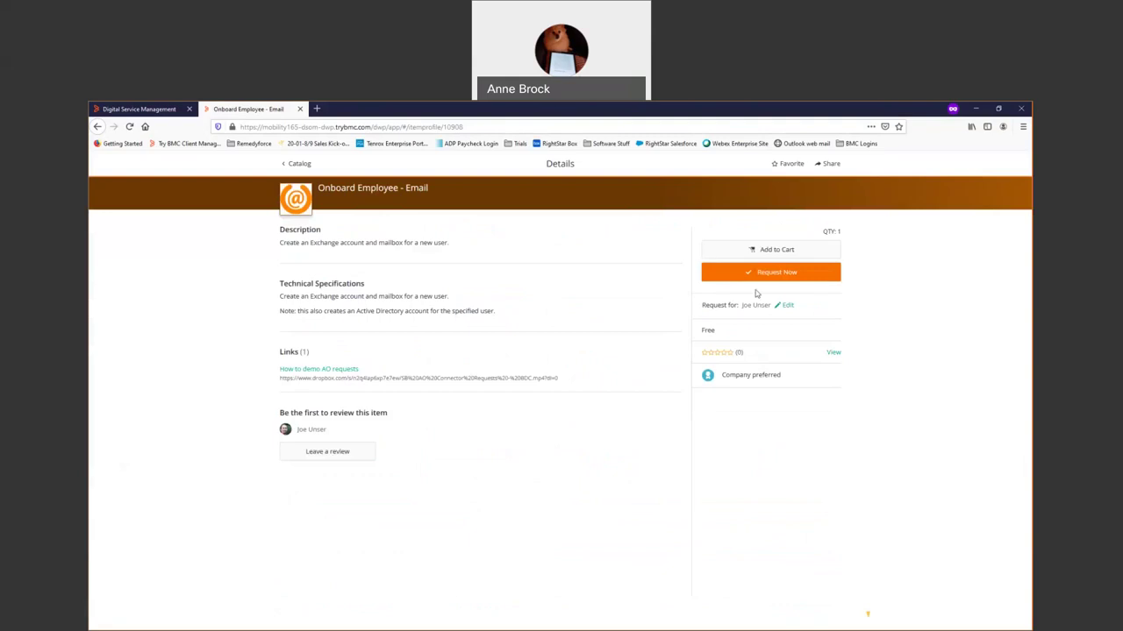
click(758, 273)
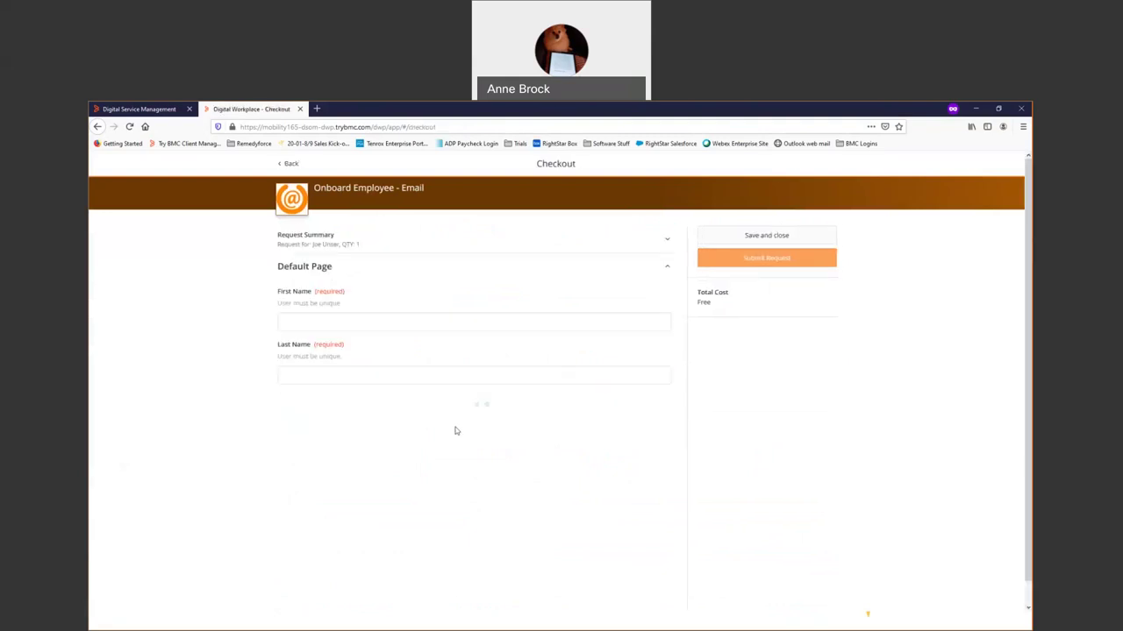
click(290, 164)
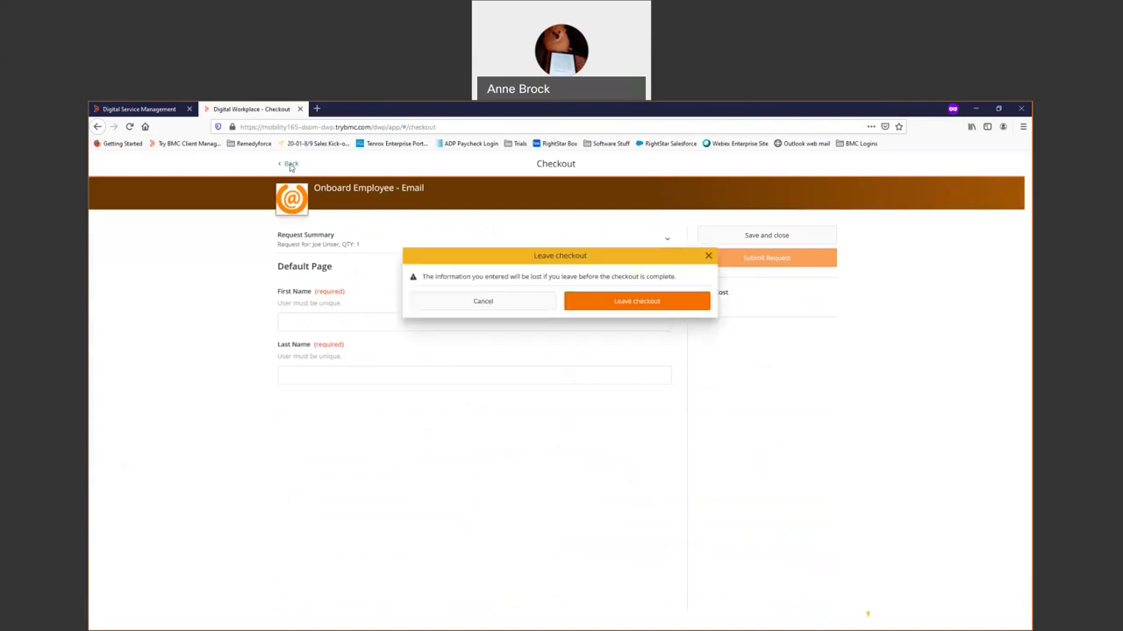
click(492, 302)
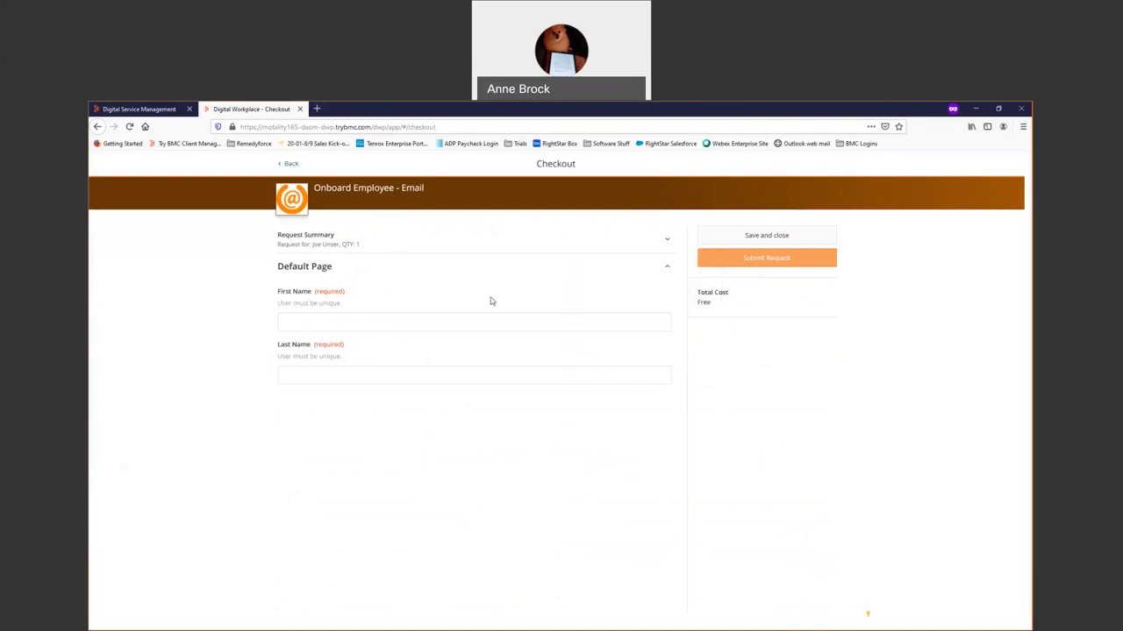
click(288, 164)
click(614, 302)
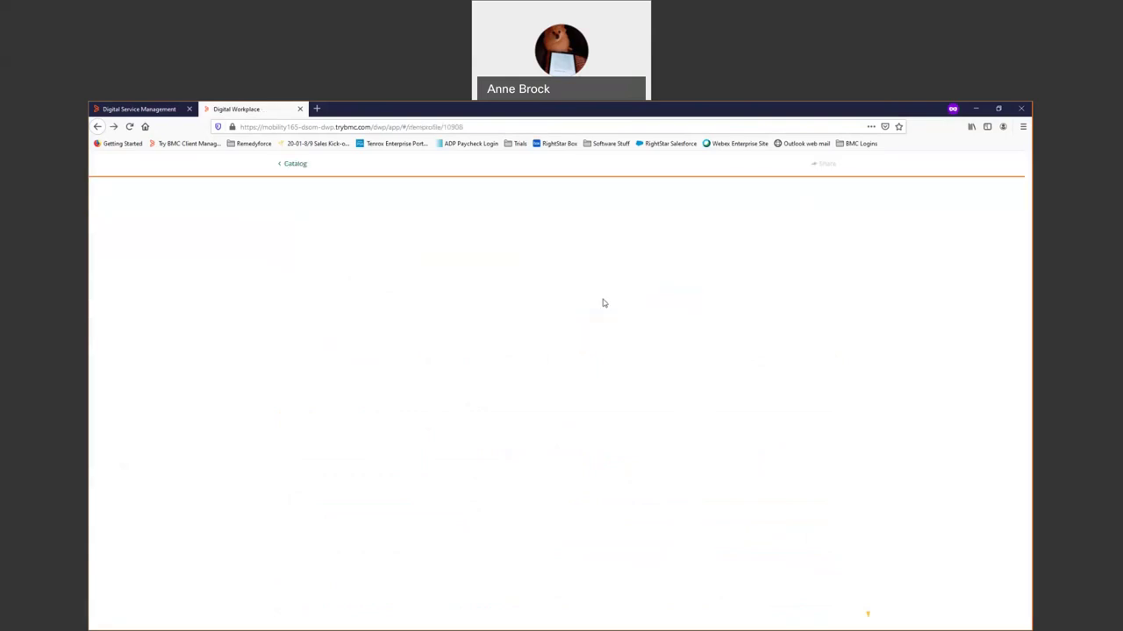
click(296, 164)
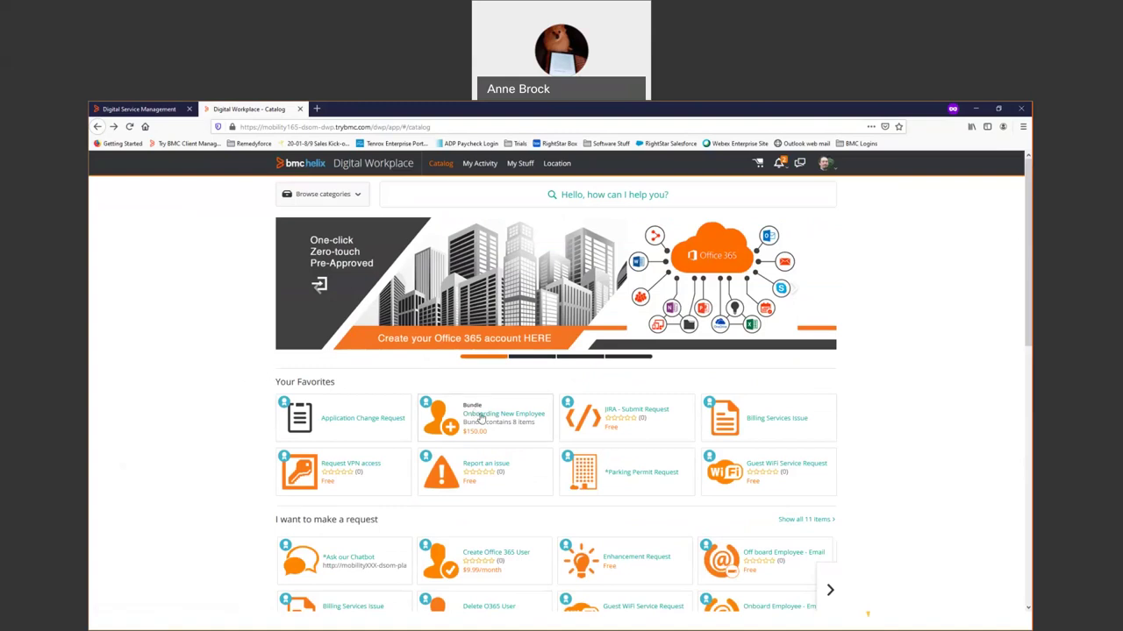
Open the Onboarding New Employee bundle and review its included items.
click(480, 418)
scroll(481, 418, down, 2)
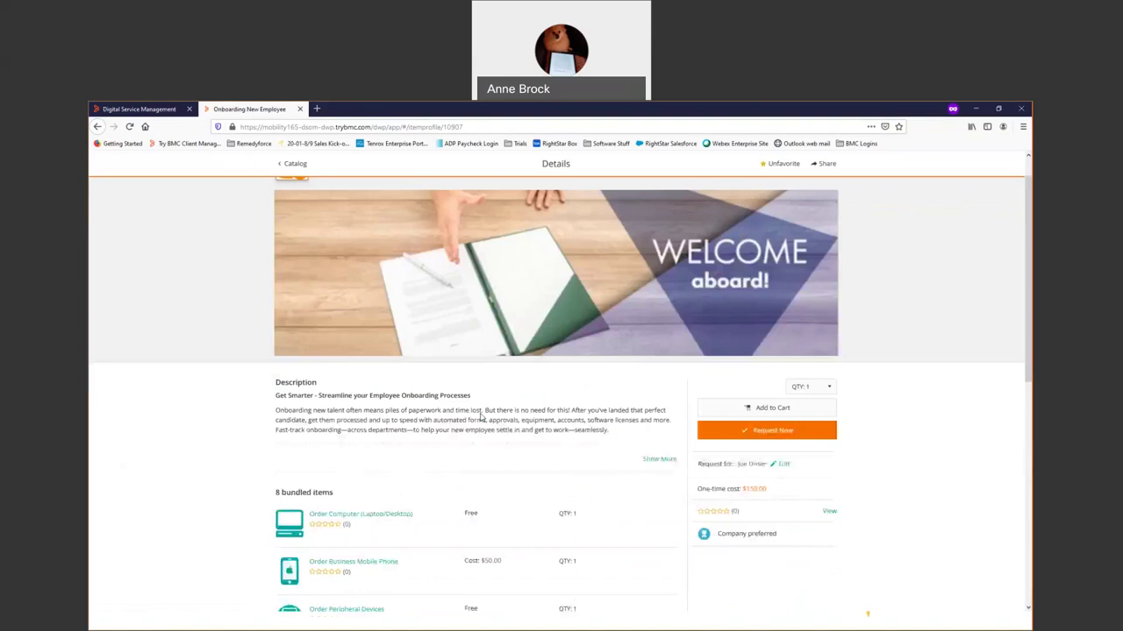
scroll(481, 419, down, 3)
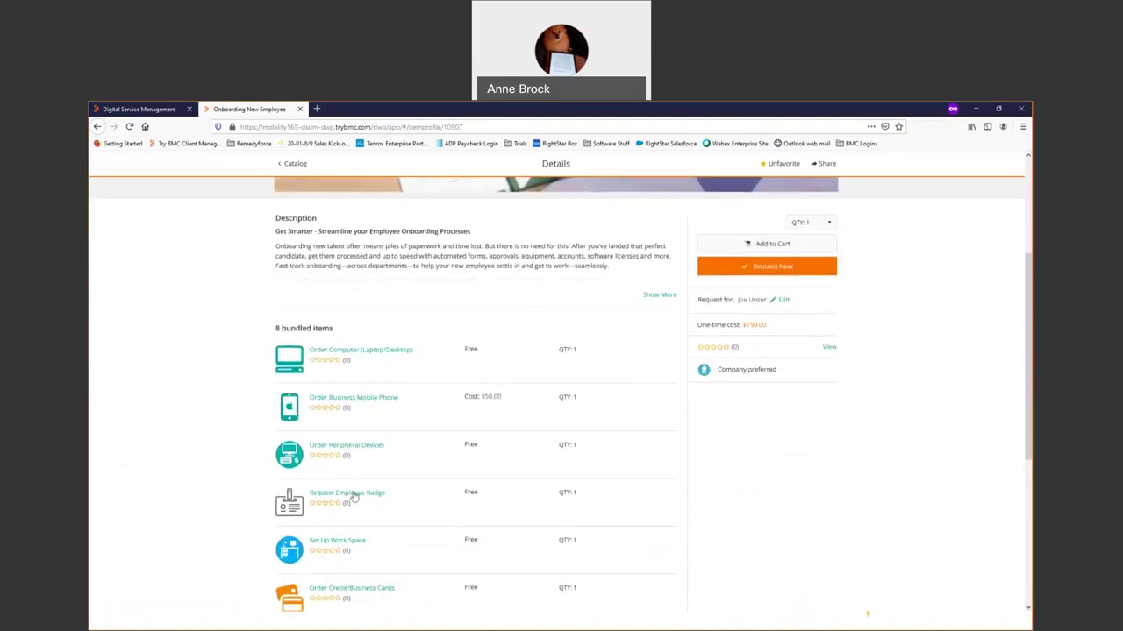
scroll(360, 509, down, 3)
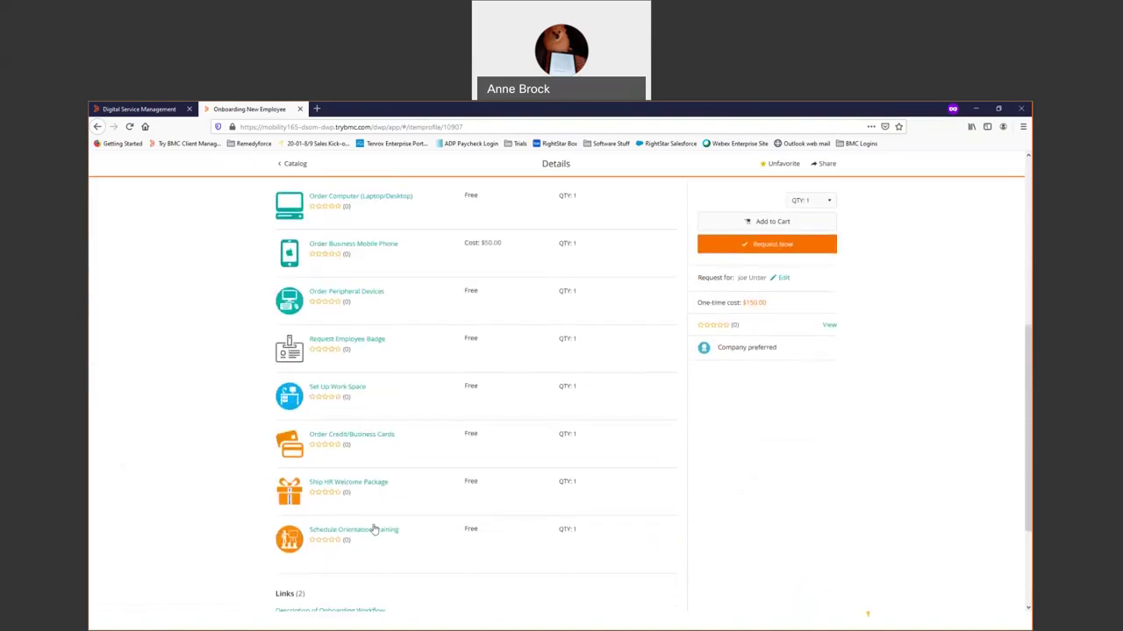
scroll(375, 527, down, 2)
scroll(377, 524, up, 1)
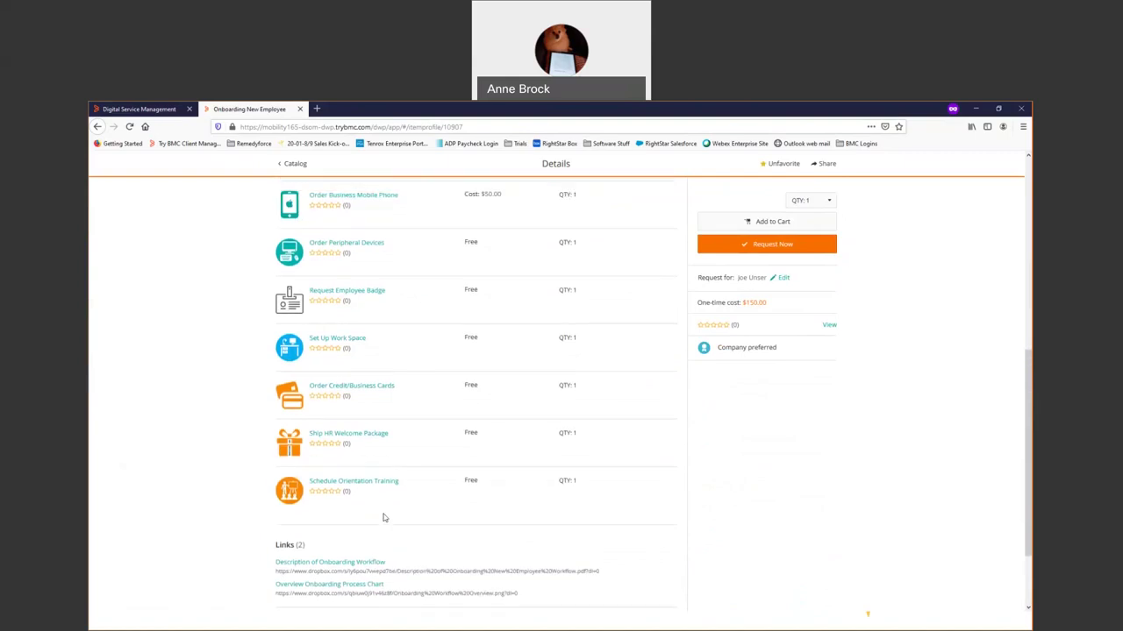
scroll(444, 376, up, 2)
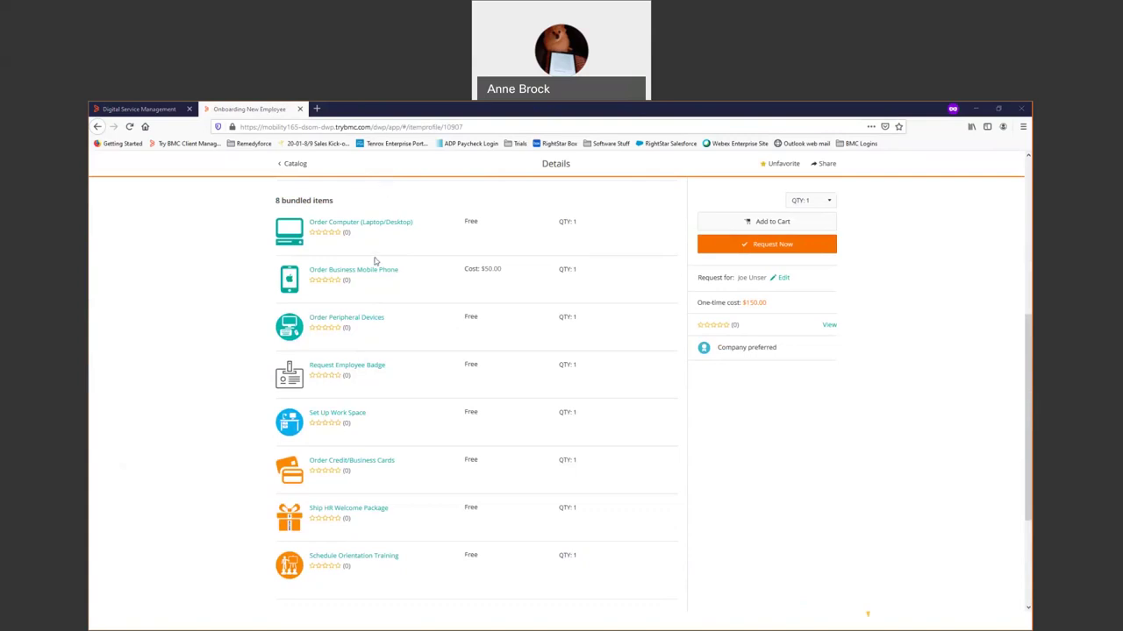
Start the onboarding bundle request and save it as a cart for later.
click(755, 247)
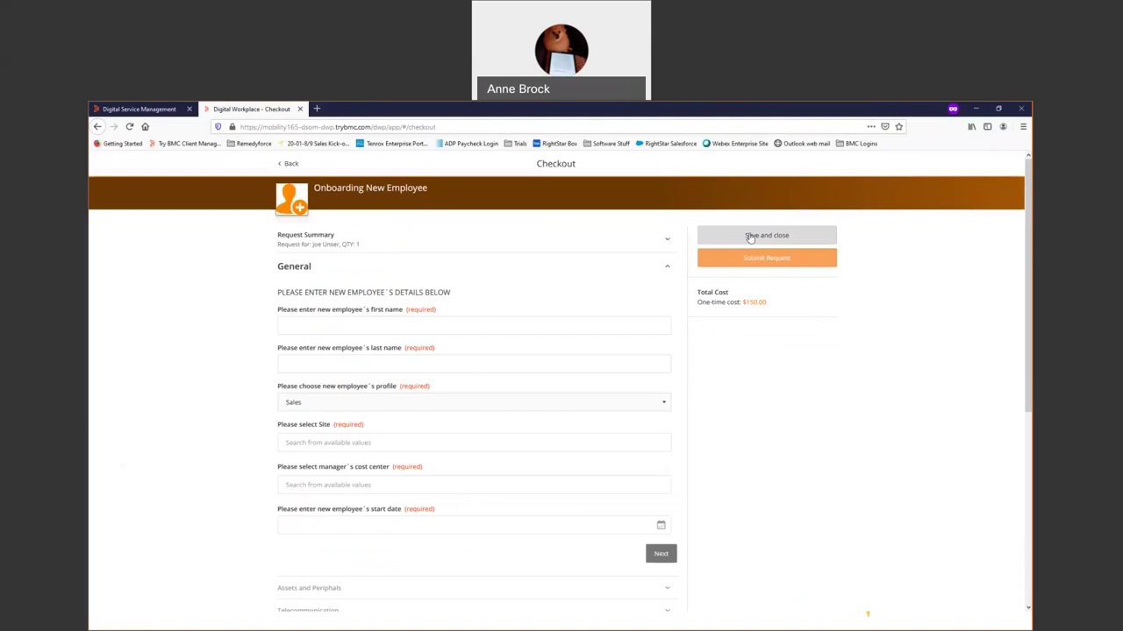
click(750, 238)
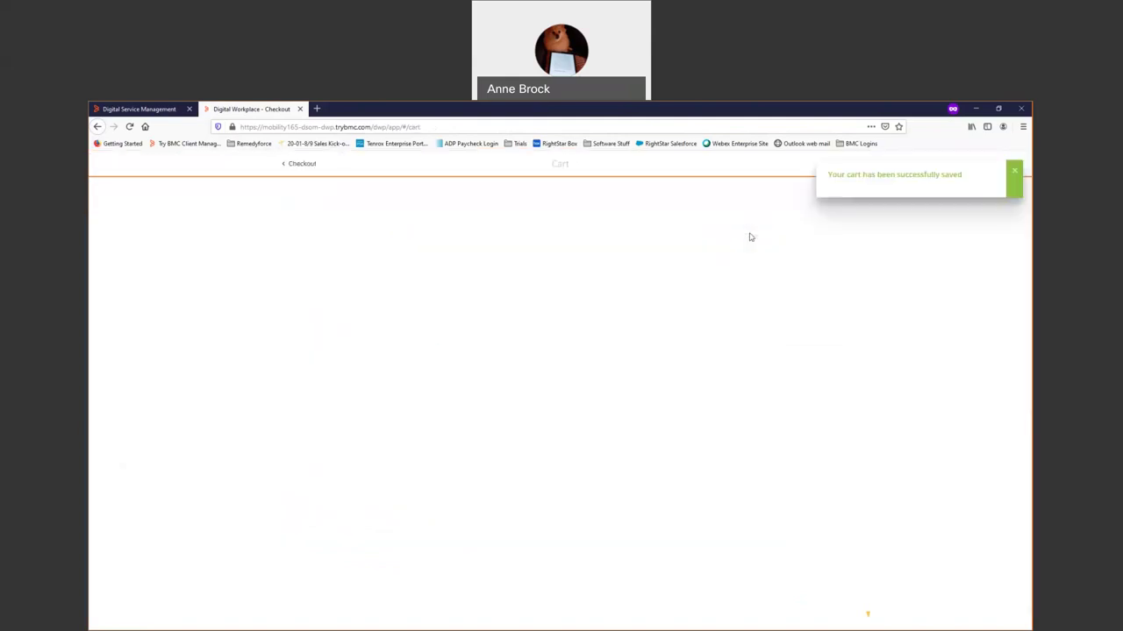
click(303, 164)
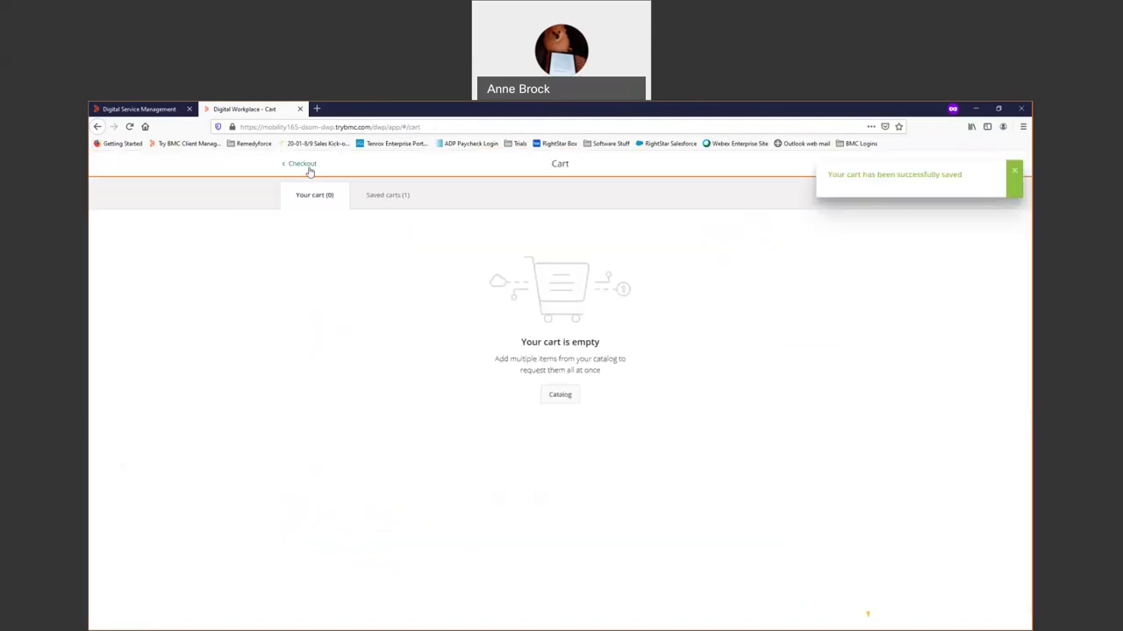
Leave the onboarding checkout and go back to the service catalog home page.
click(296, 165)
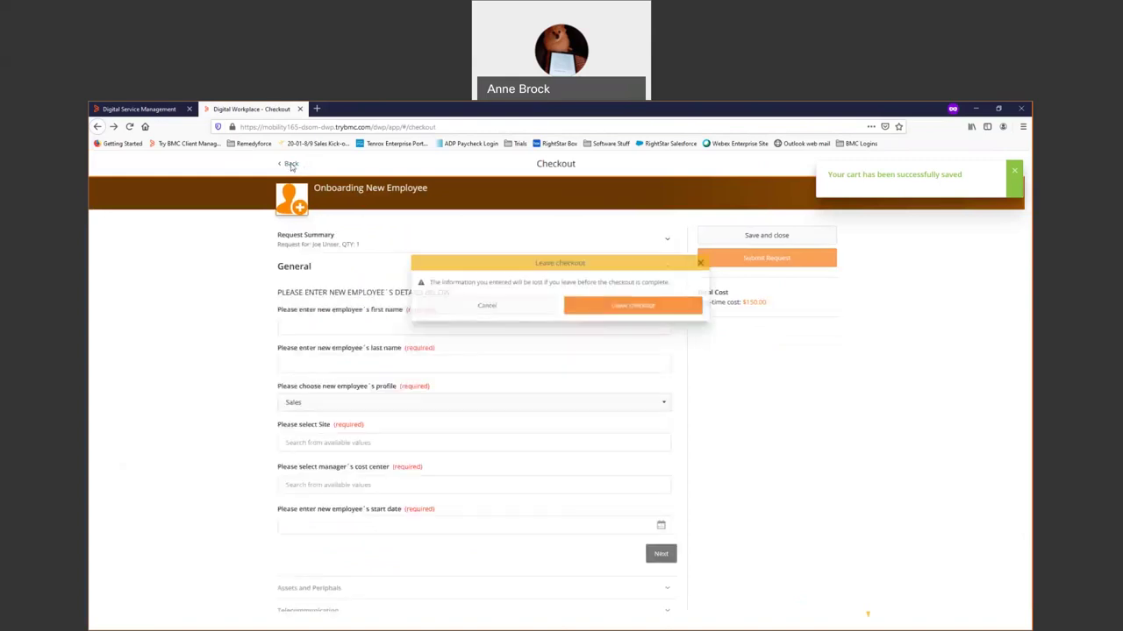
click(625, 302)
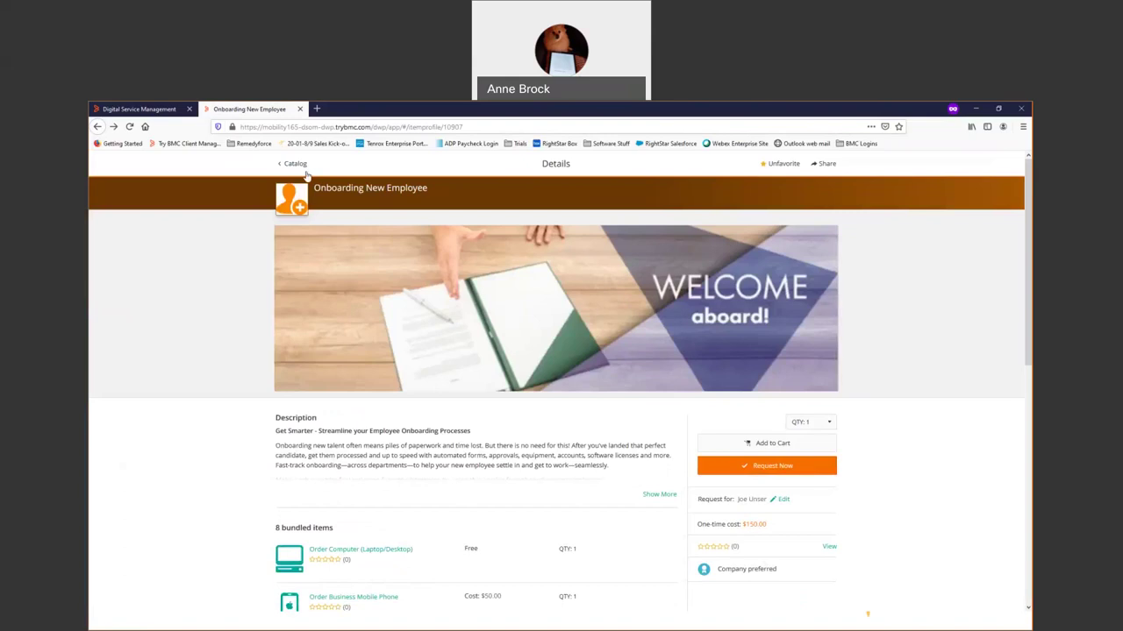
click(295, 165)
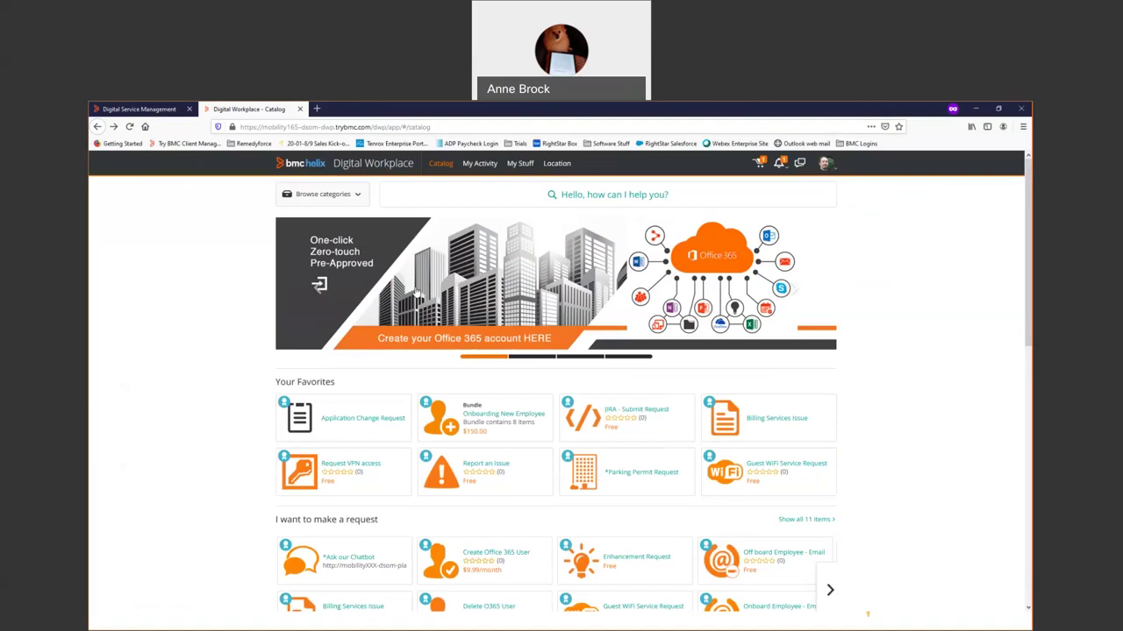
scroll(417, 297, down, 1)
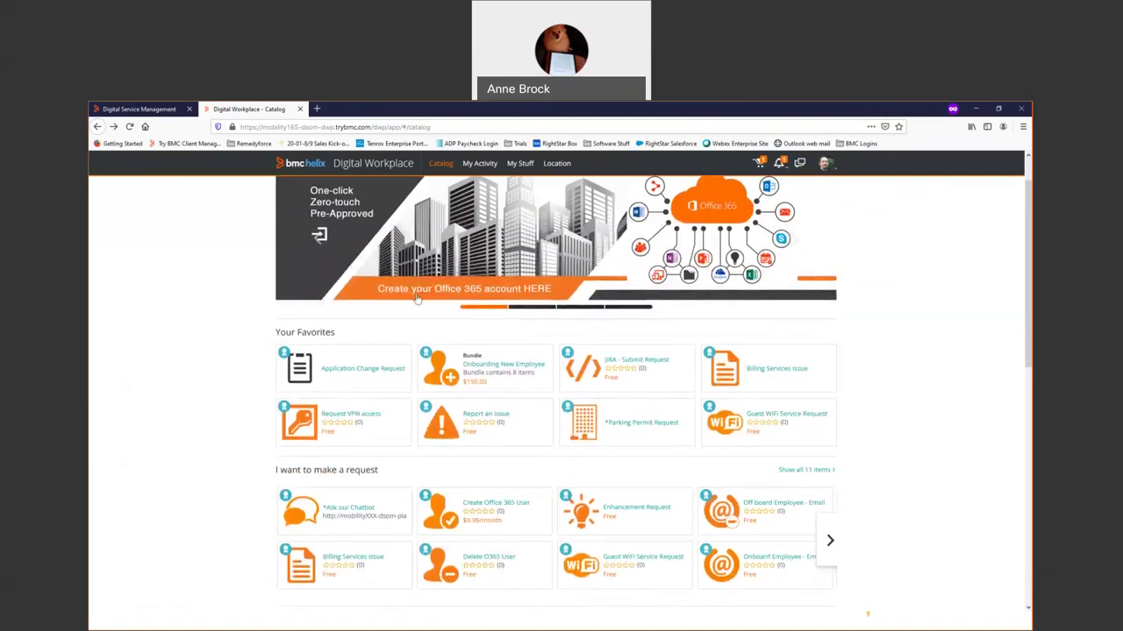
scroll(514, 464, up, 1)
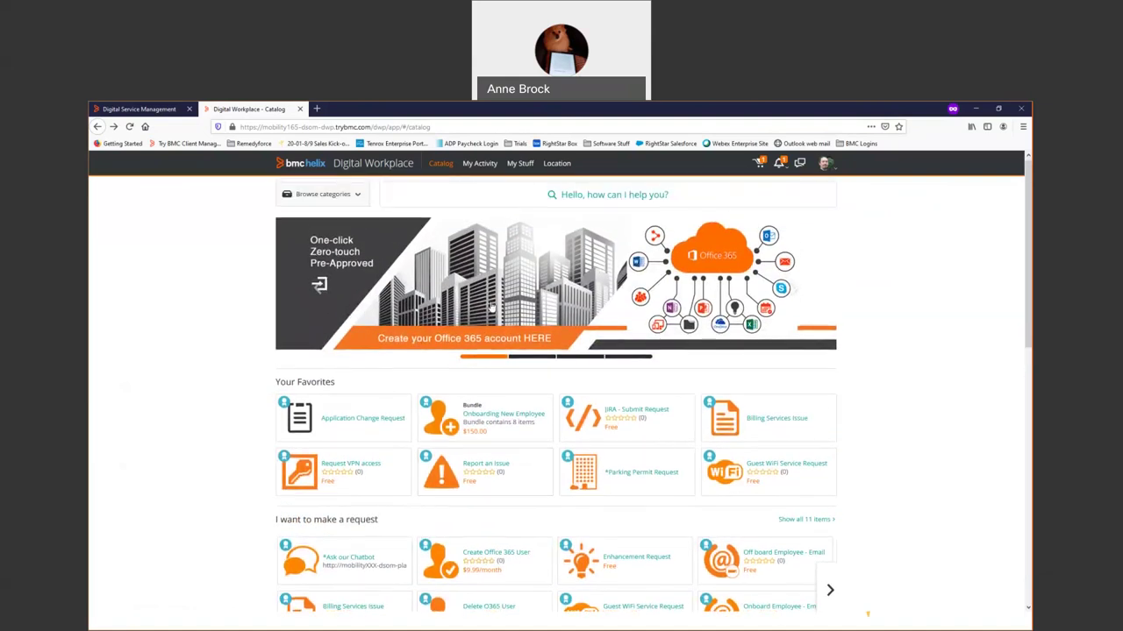
Show the location map with location access allowed and drill into the BMC Houston floor map.
click(557, 165)
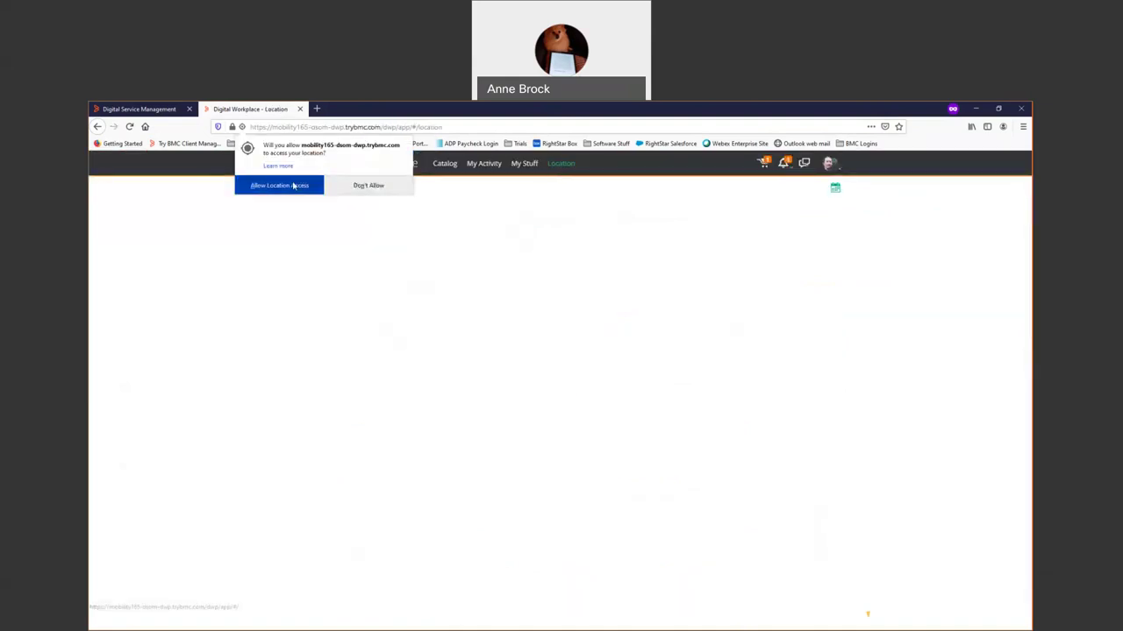
click(294, 186)
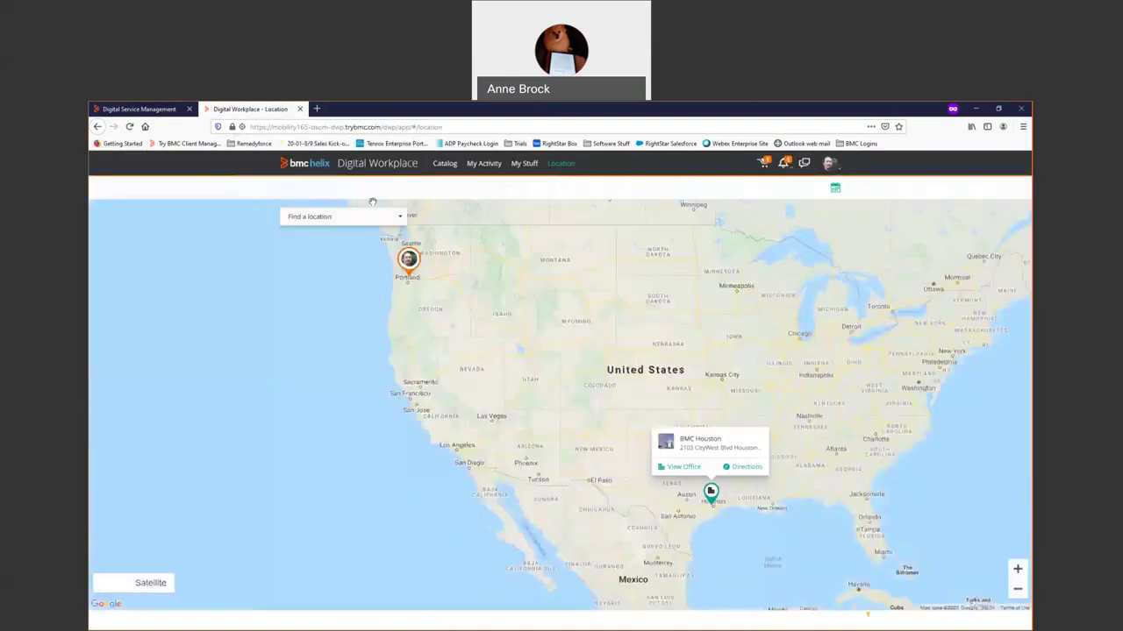
click(710, 494)
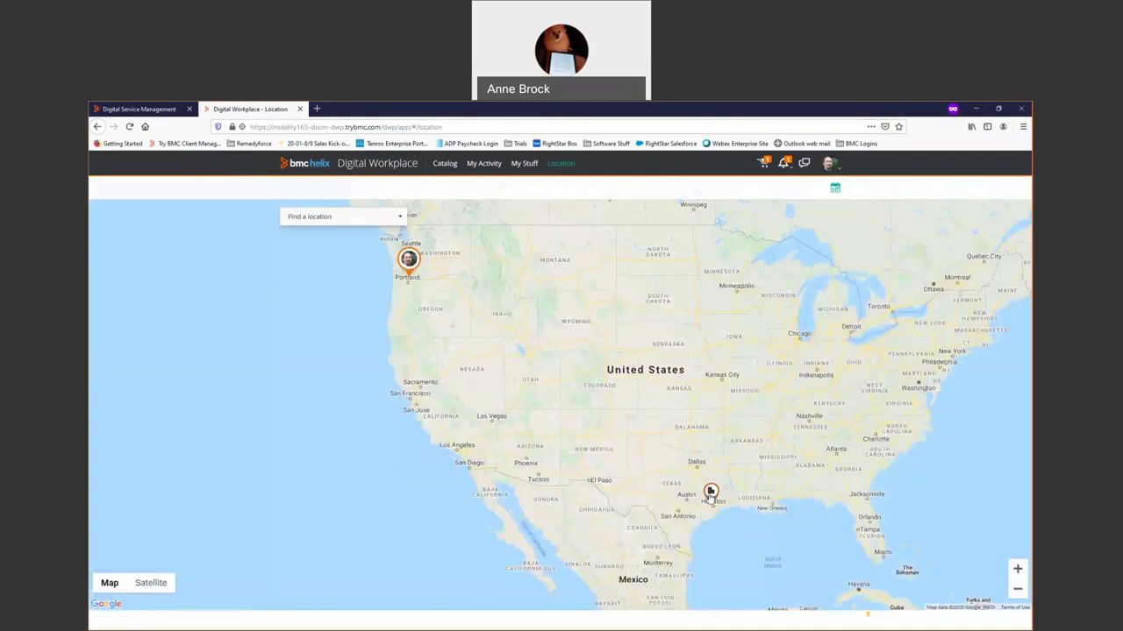
click(710, 493)
double_click(607, 413)
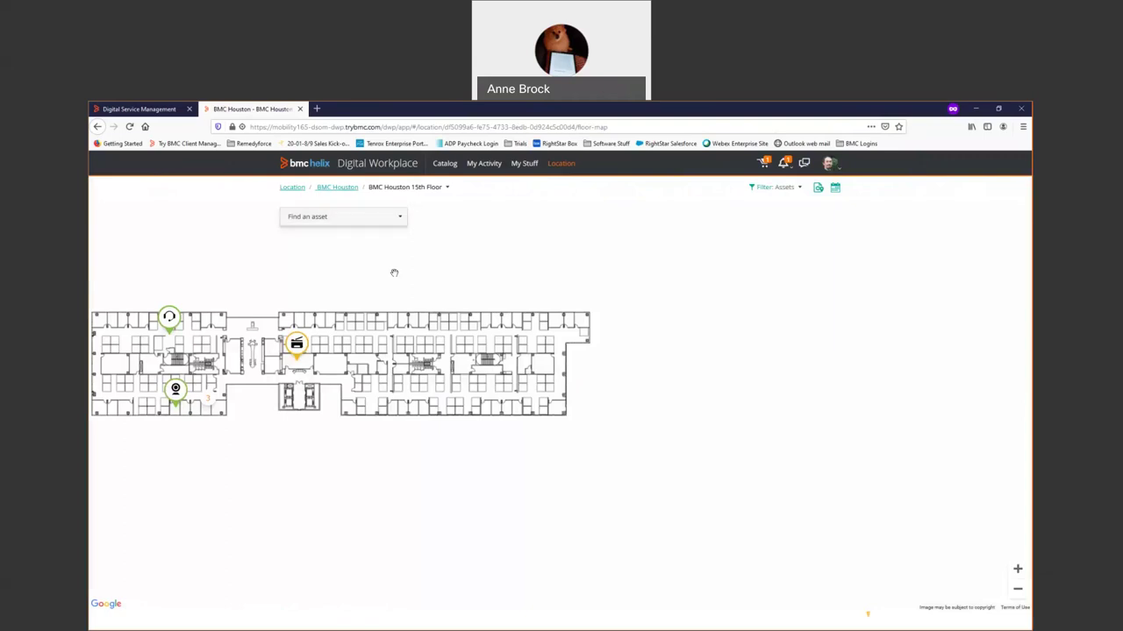
Locate Conf Room1502 via the asset list, then view the IS&T Area service desk details.
click(393, 219)
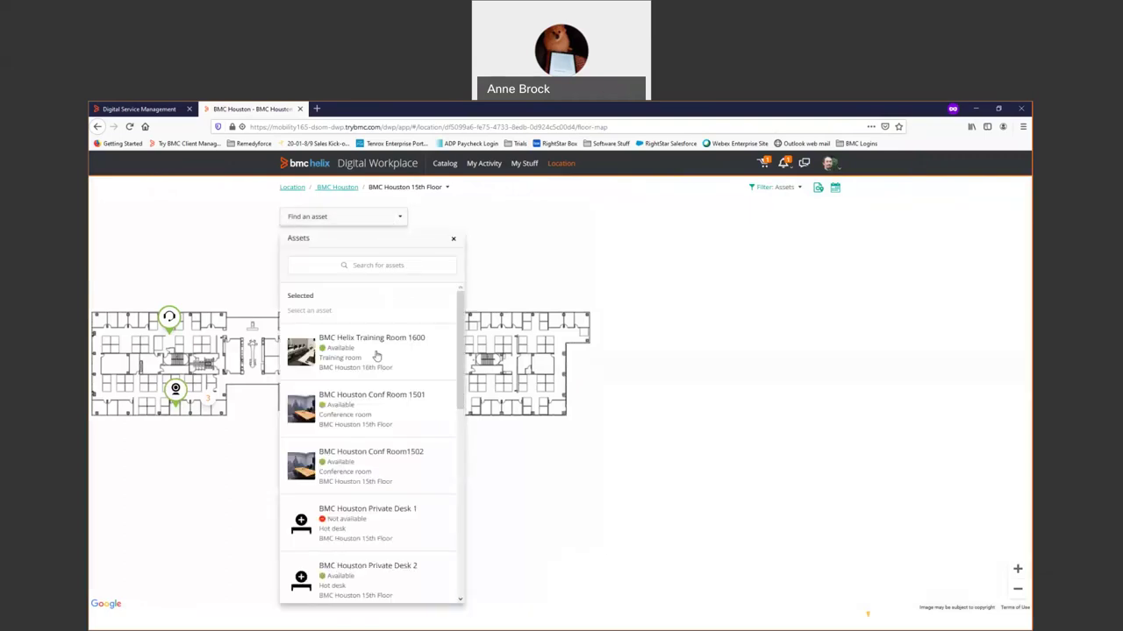
click(375, 458)
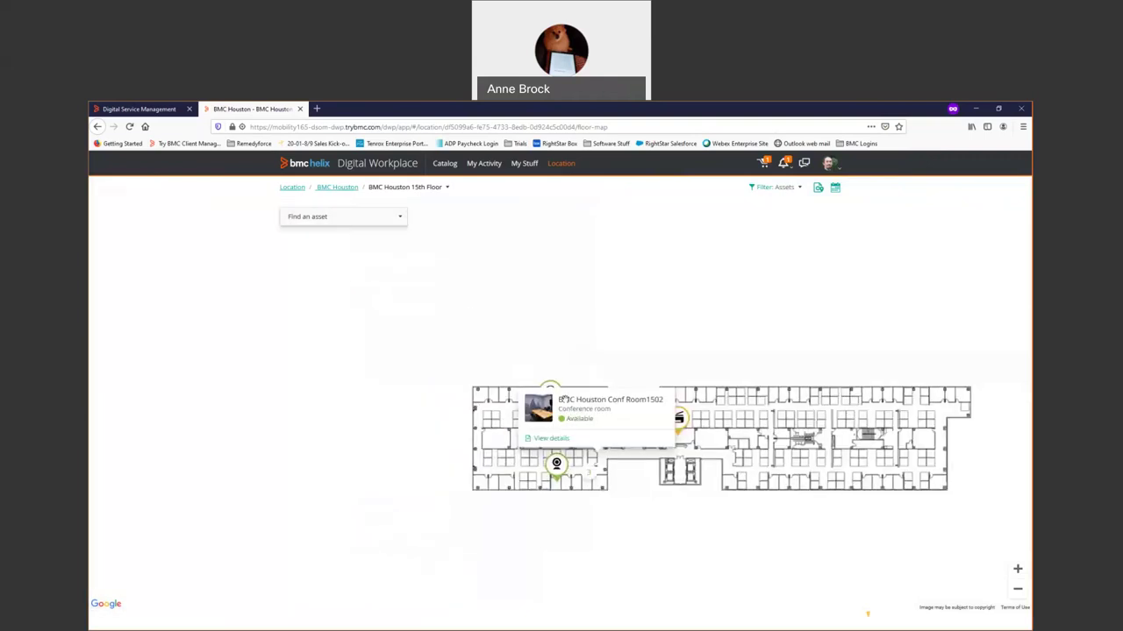
click(547, 441)
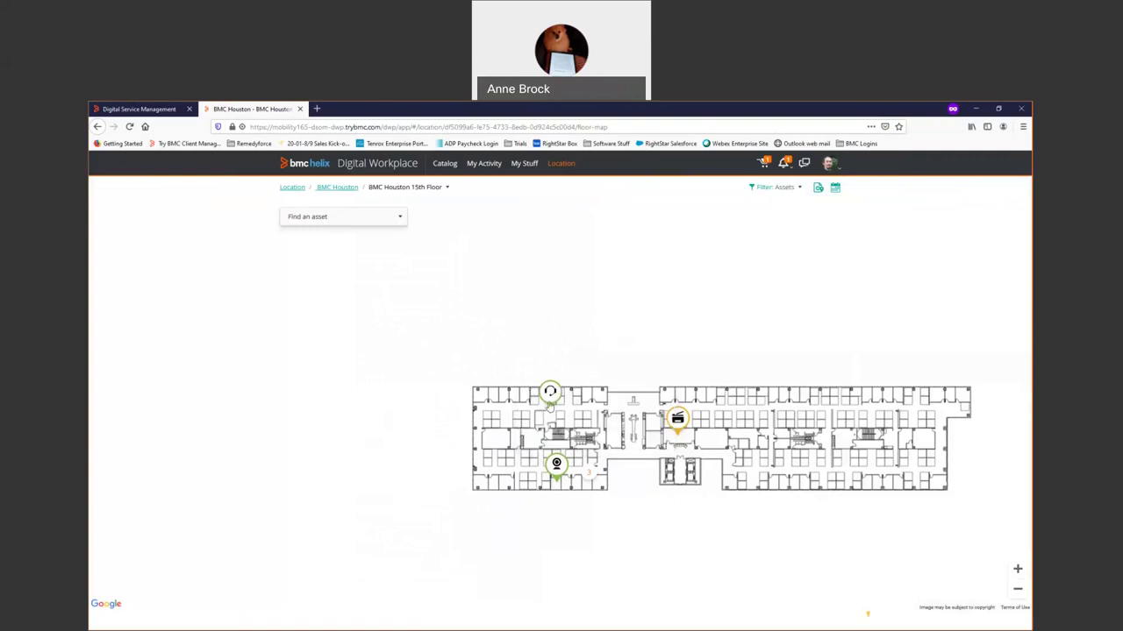
click(549, 403)
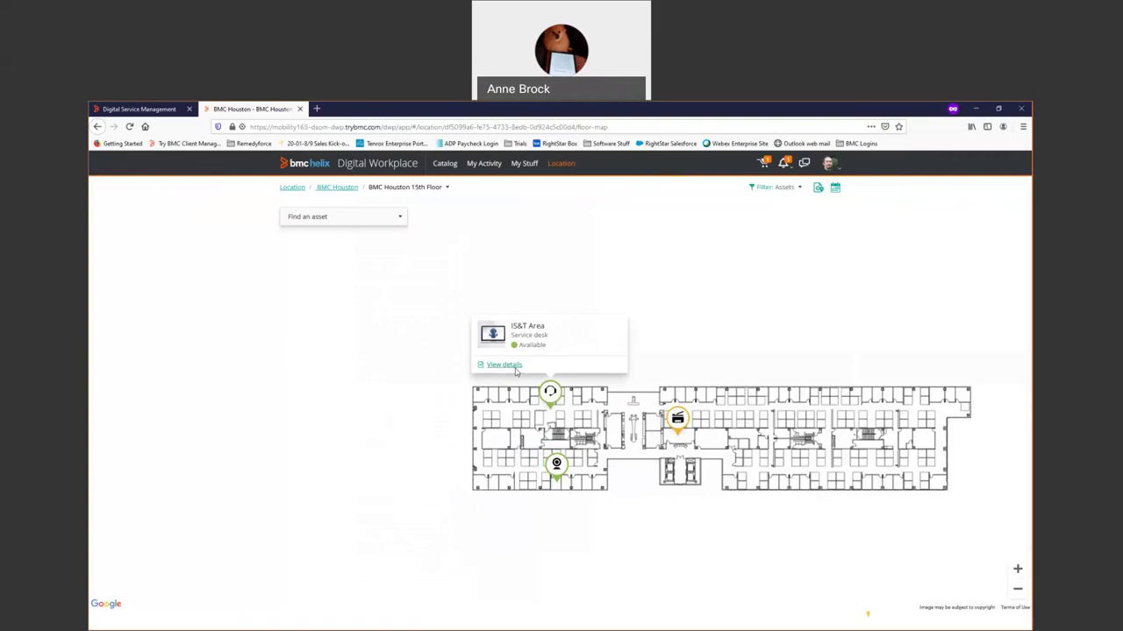
click(514, 371)
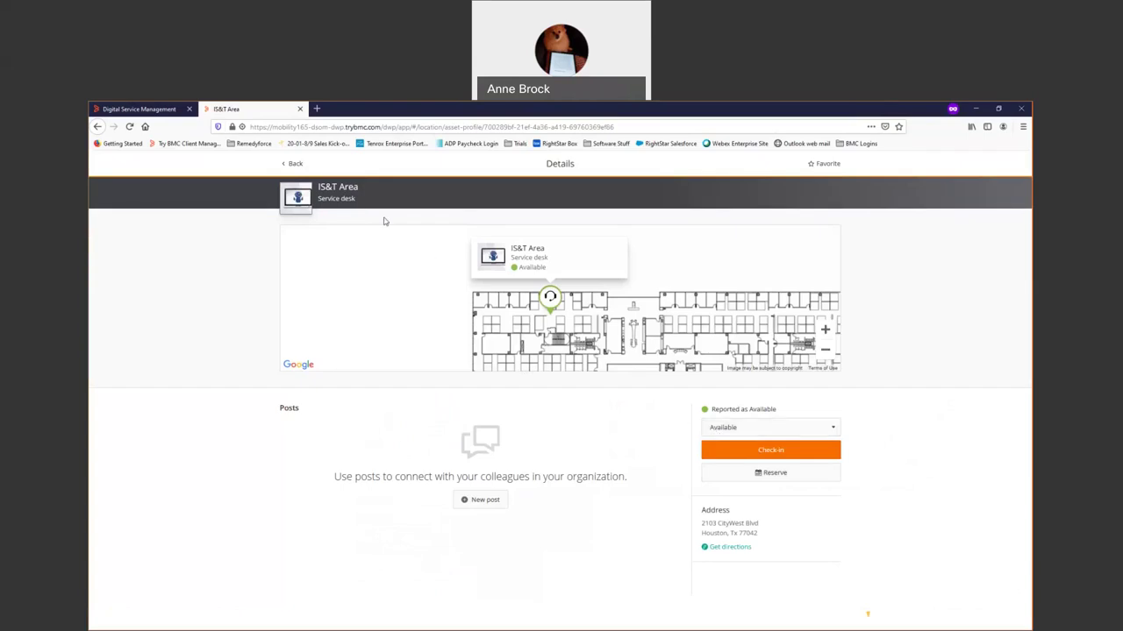
Return to the floor map and pick HP Color Printer from the asset list to see its details.
click(294, 165)
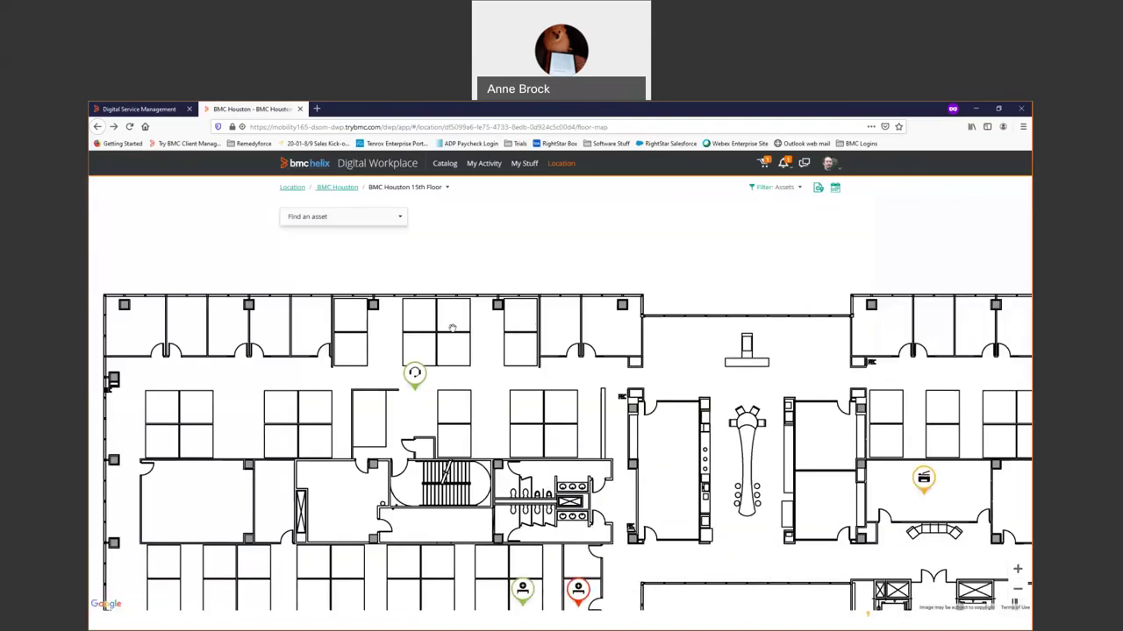
click(379, 220)
scroll(364, 456, down, 3)
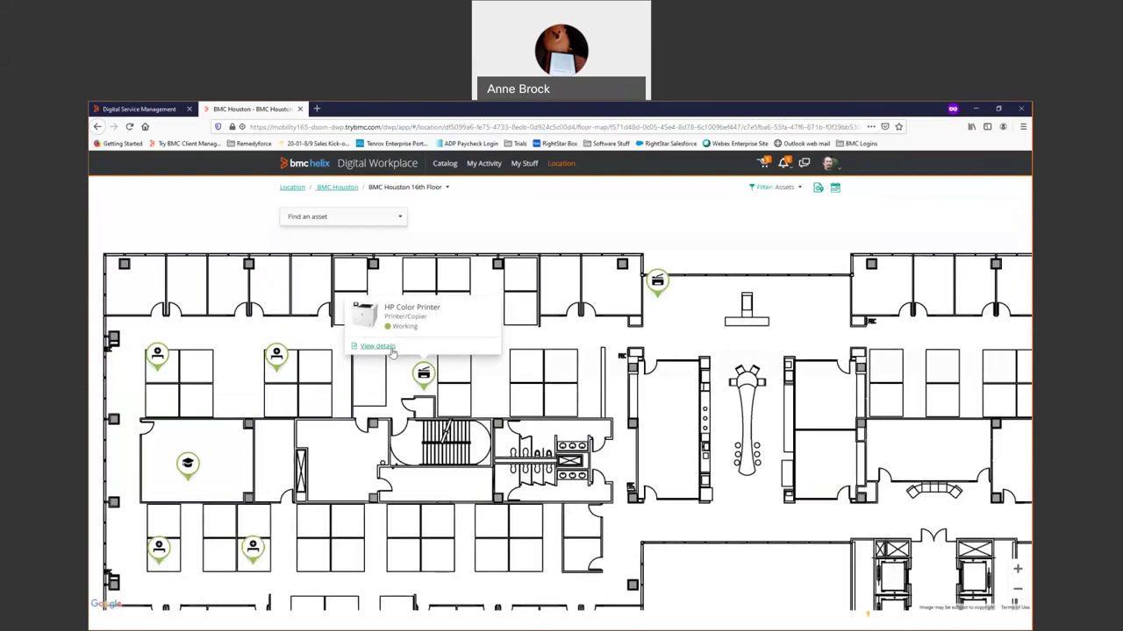
click(391, 350)
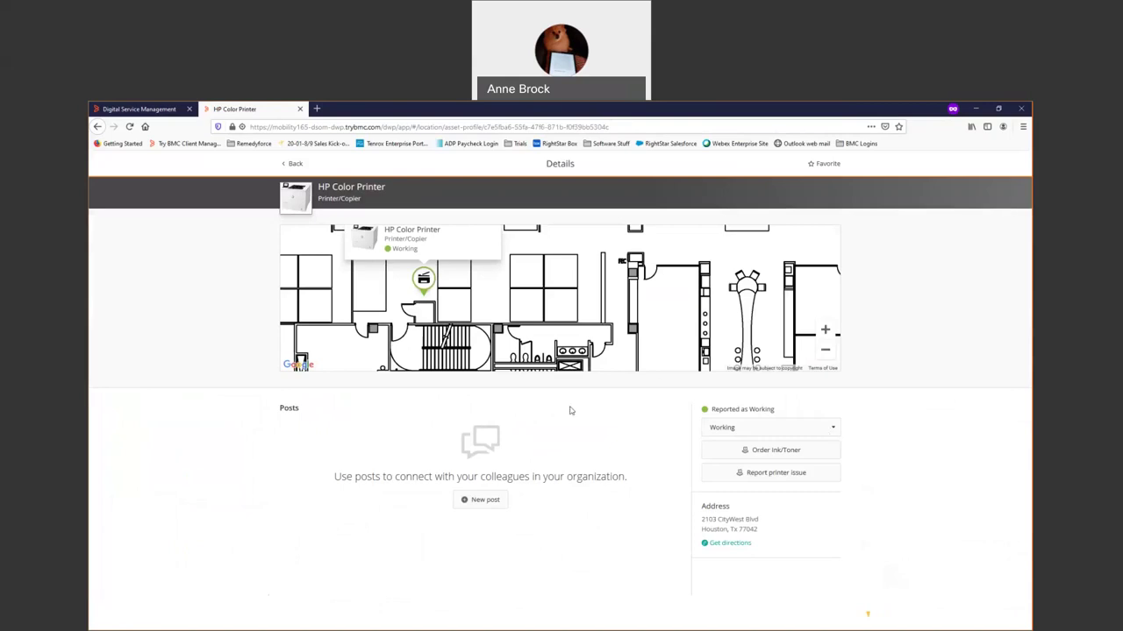
Report network printer PTR-XEROX-74 as 'not working', submit it, and return to the catalog.
click(775, 474)
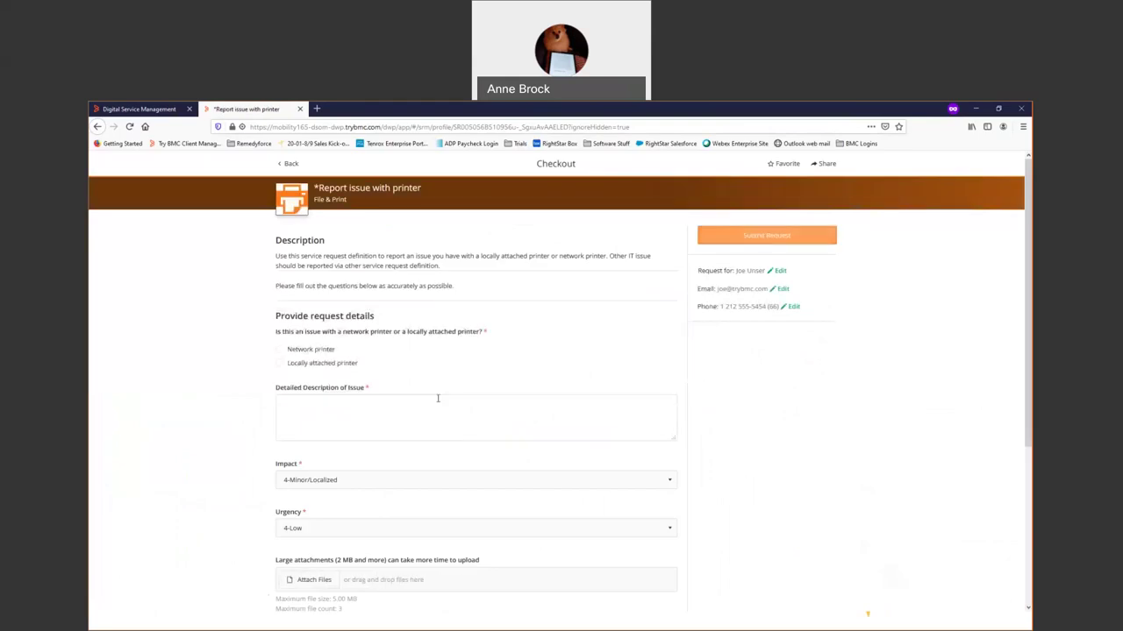
click(439, 400)
text(not working)
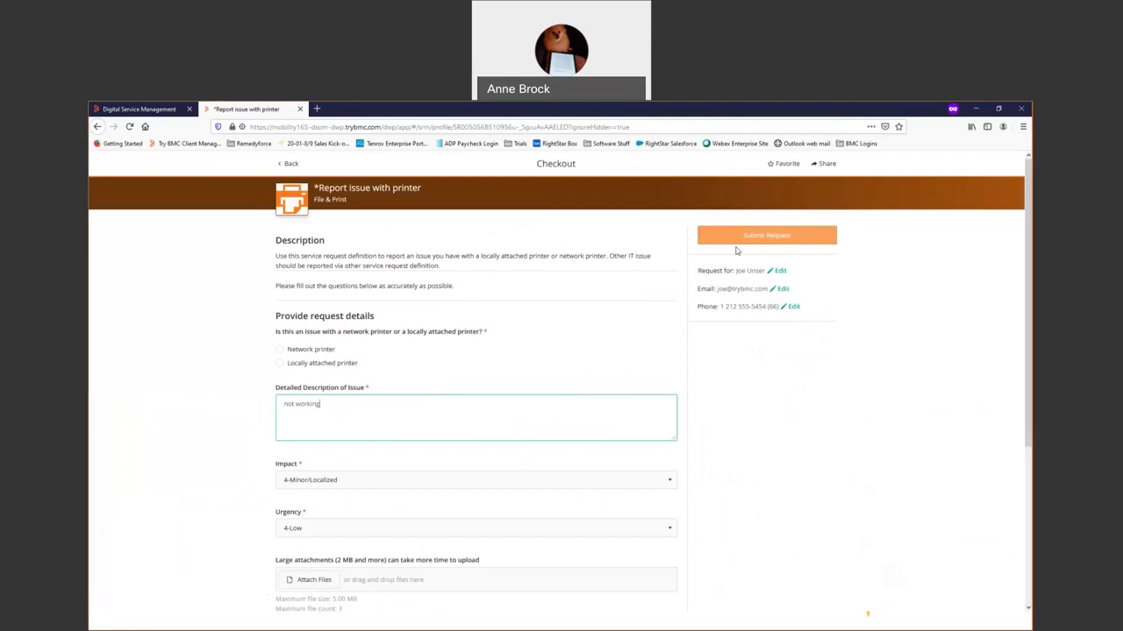
click(317, 350)
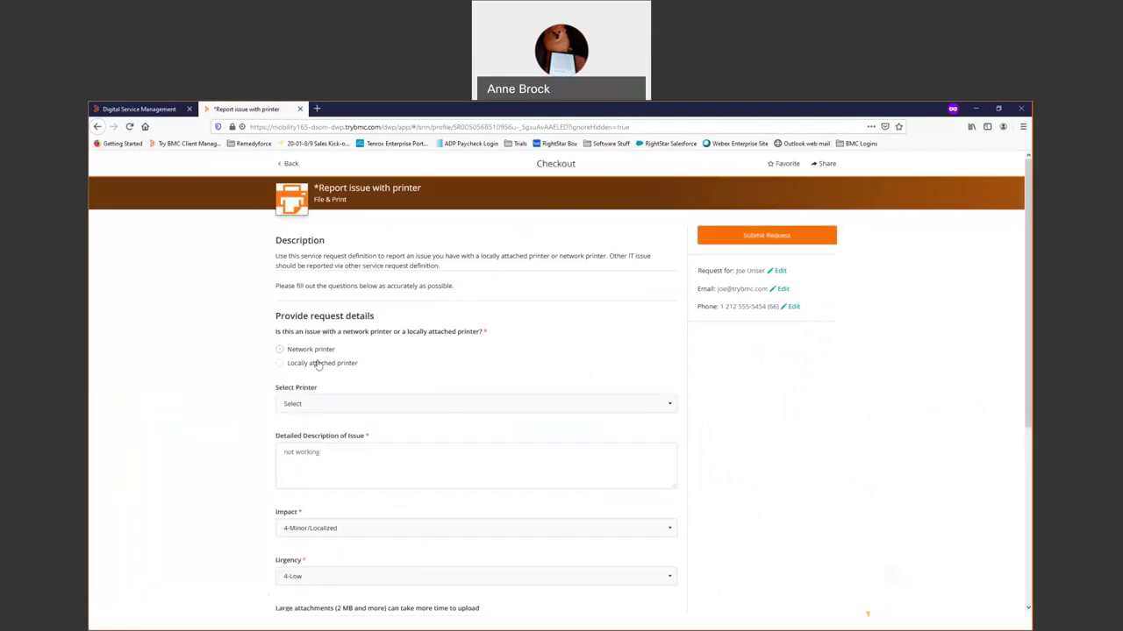
click(304, 404)
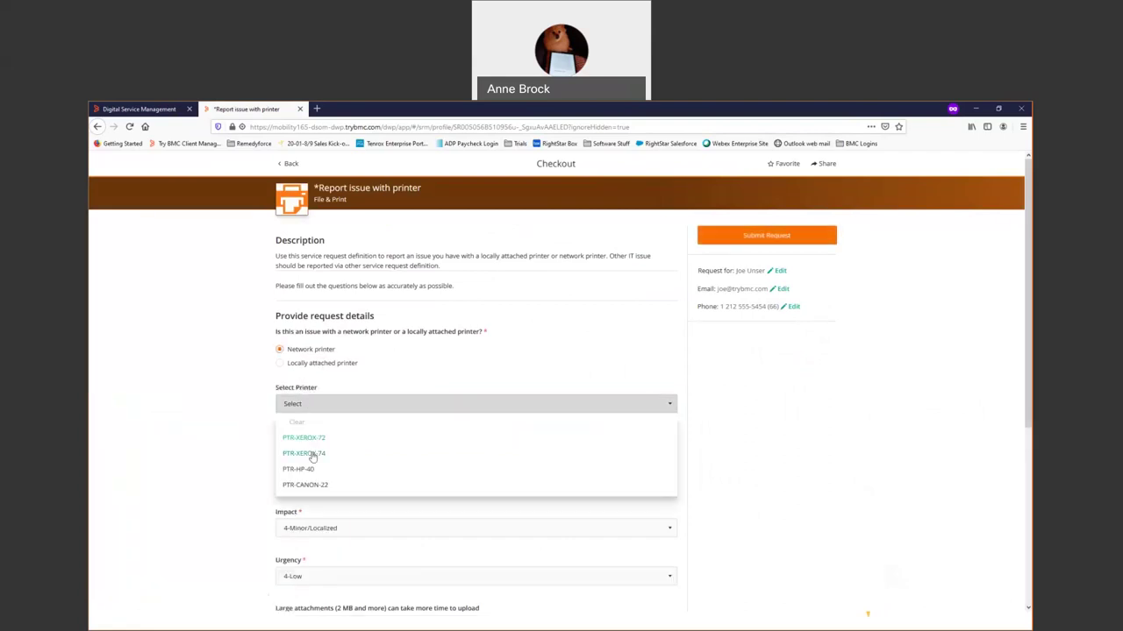
click(313, 452)
scroll(170, 410, down, 3)
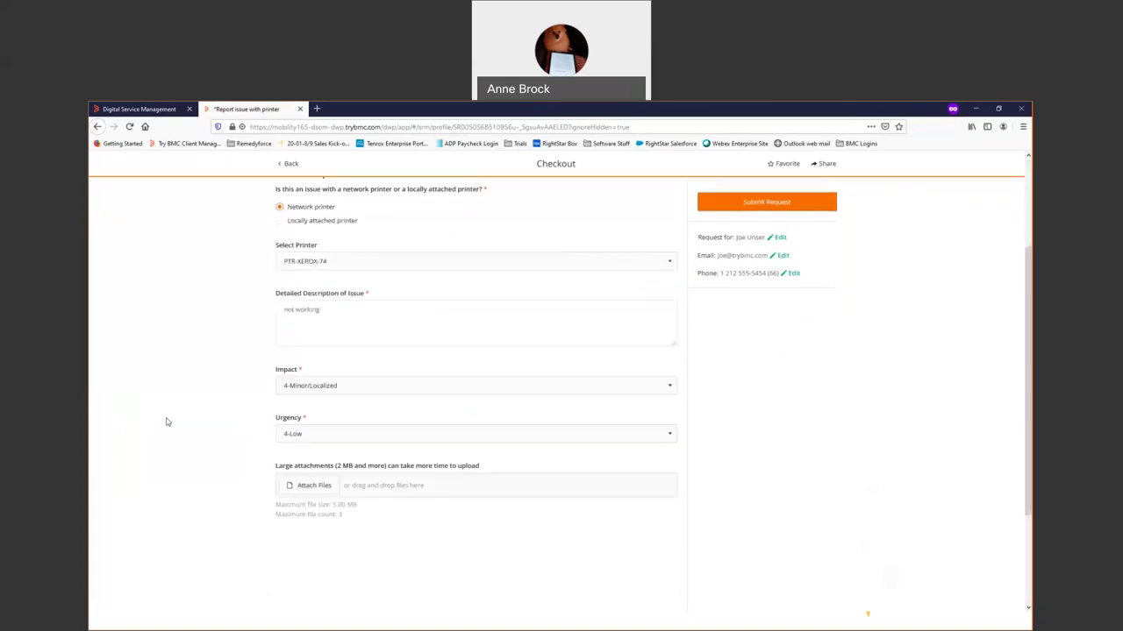
scroll(179, 411, up, 3)
click(707, 234)
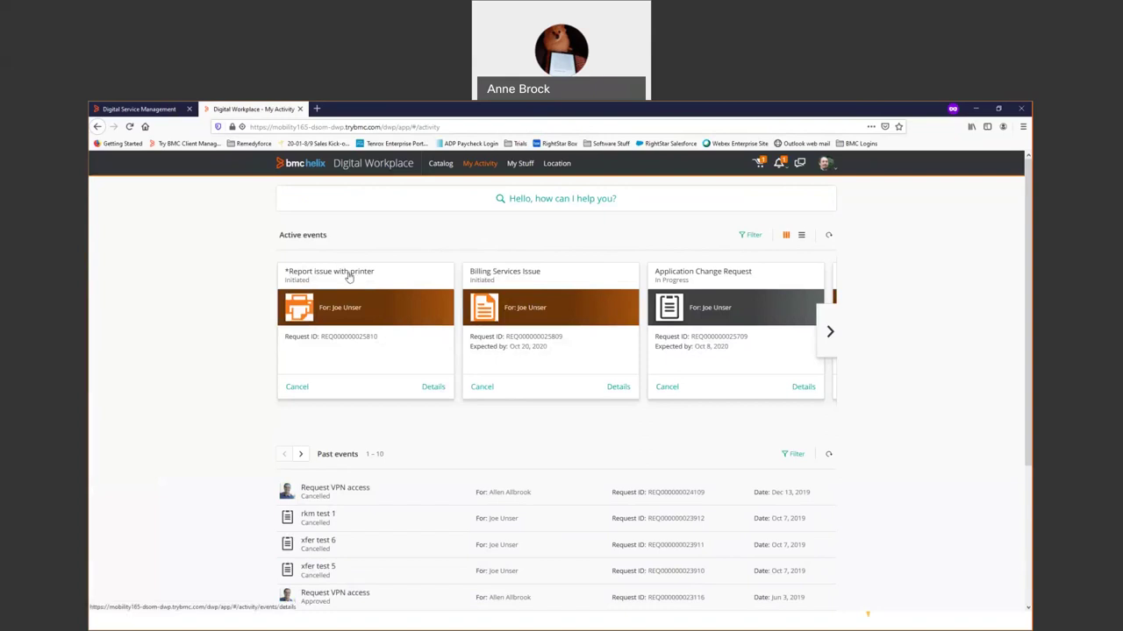
click(436, 163)
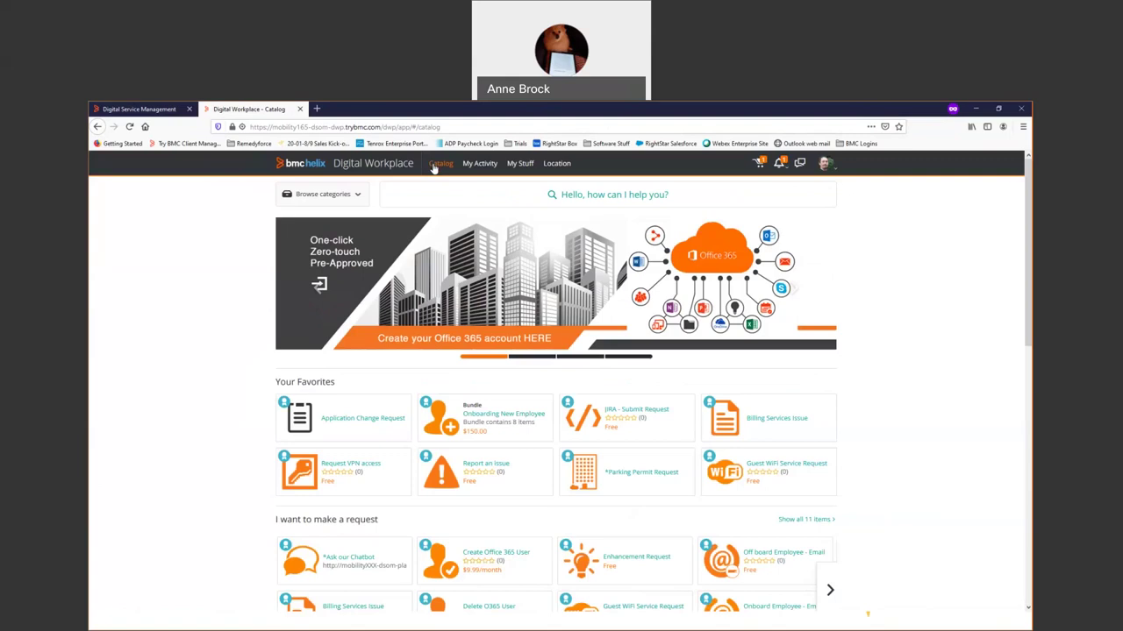
Switch to Smart IT, view the Ticket Console, then go to the Smart Recorder.
key(alt+Tab)
key(Tab)
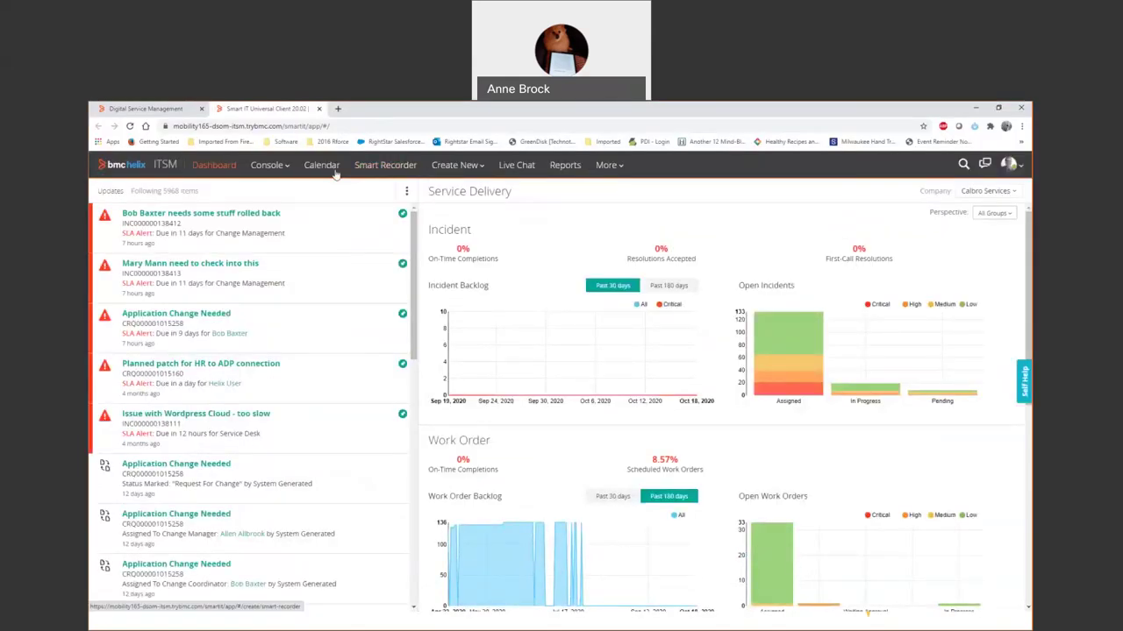
click(272, 165)
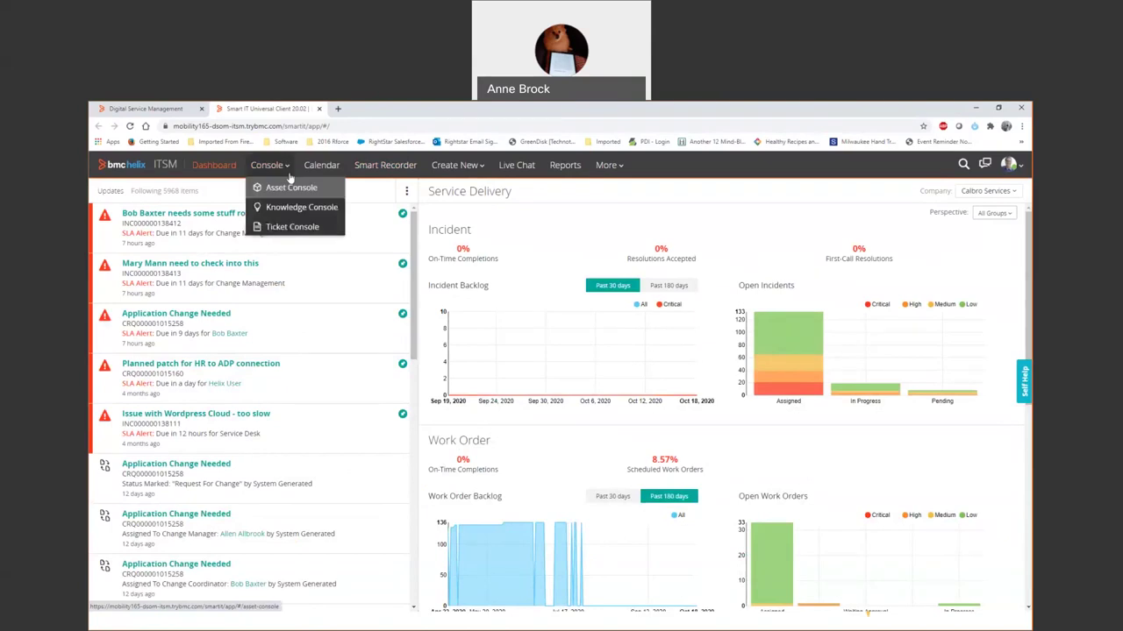
click(285, 226)
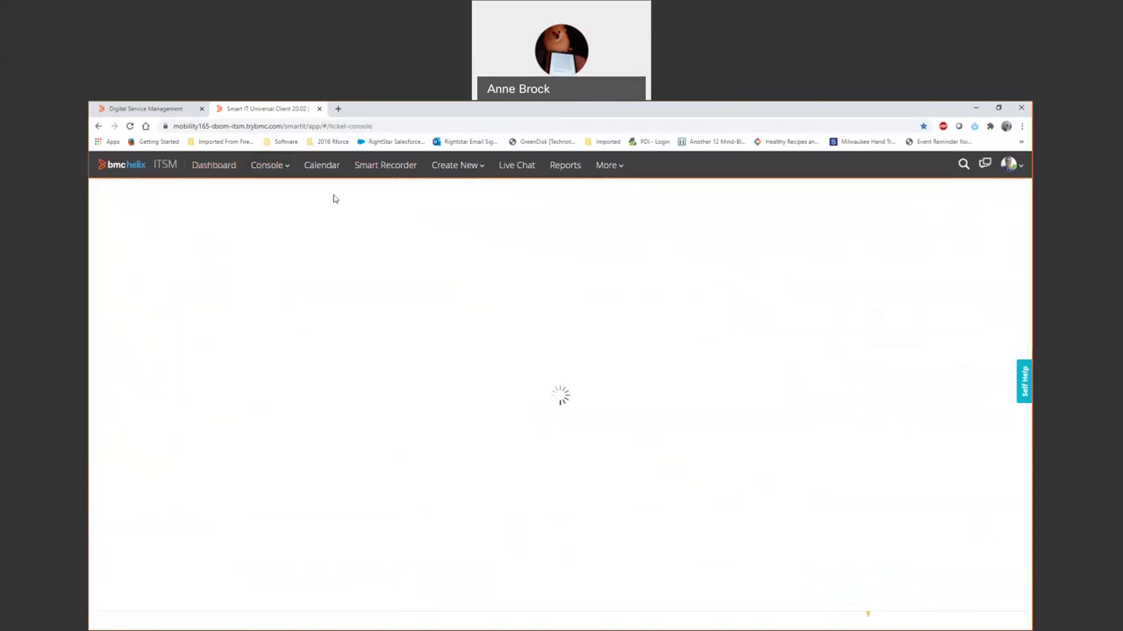
click(378, 167)
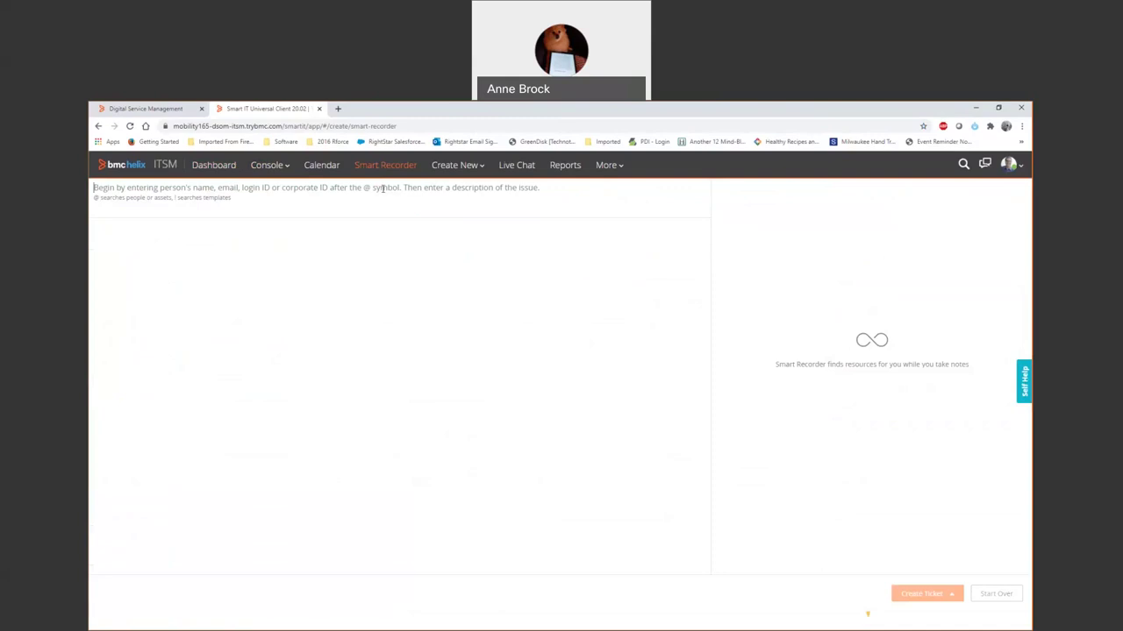
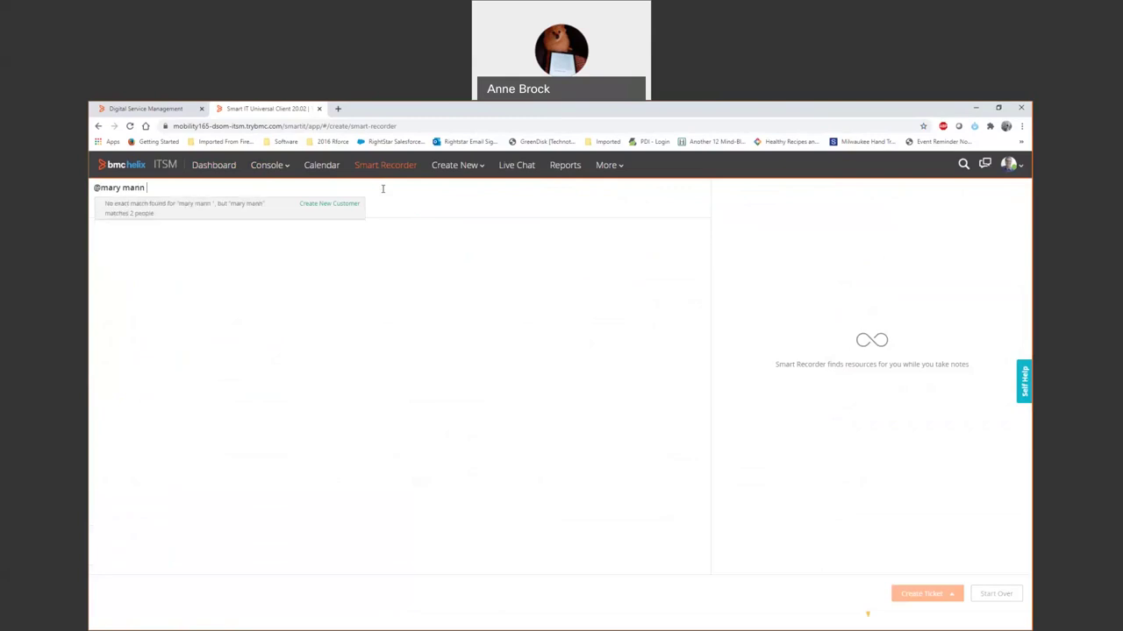
Start a note for the Calbro Services customer describing a 'vpn issue'.
key(BackSpace)
key(BackSpace)
key(BackSpace)
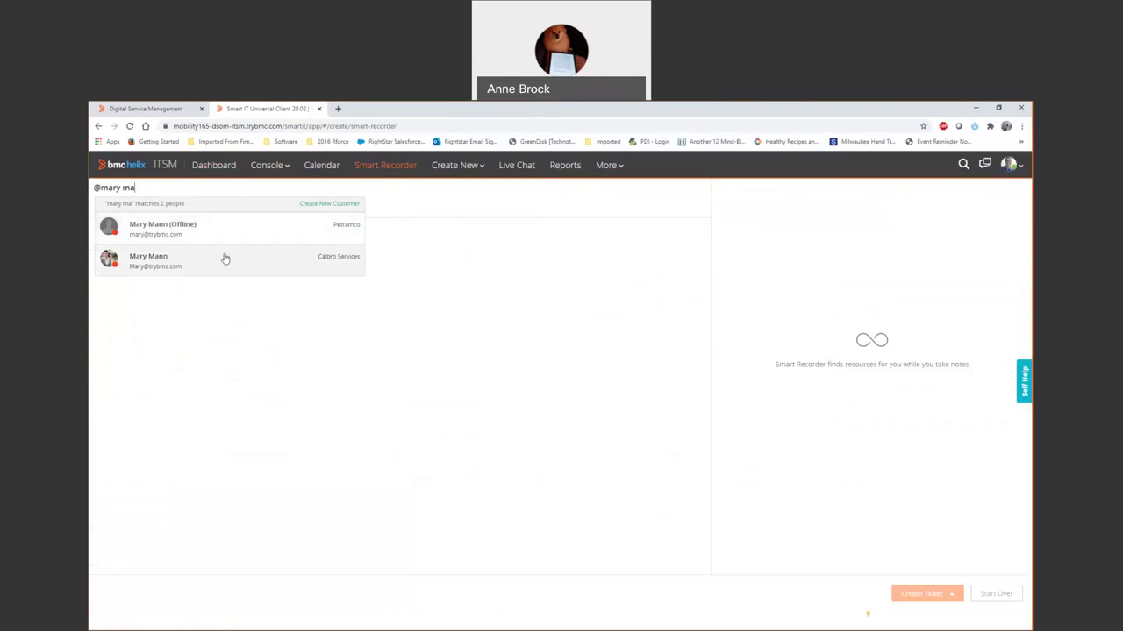
click(225, 259)
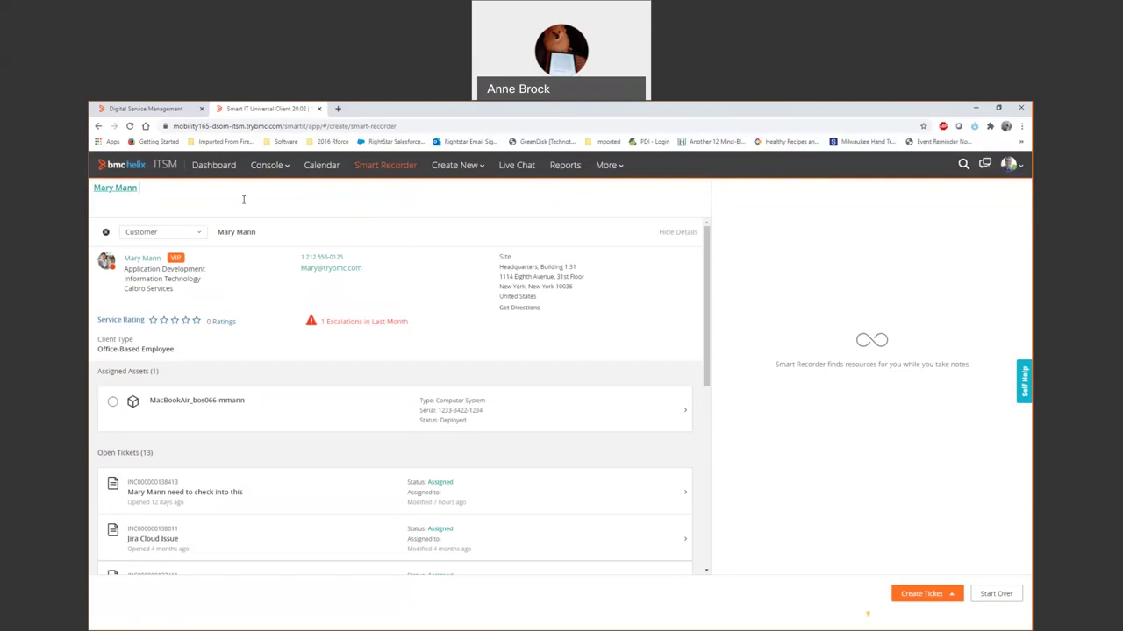
text(vpn issue)
Attach the MacBook Air, the Northern Region VPN outage and the iOS: Setting up VPN article.
click(197, 403)
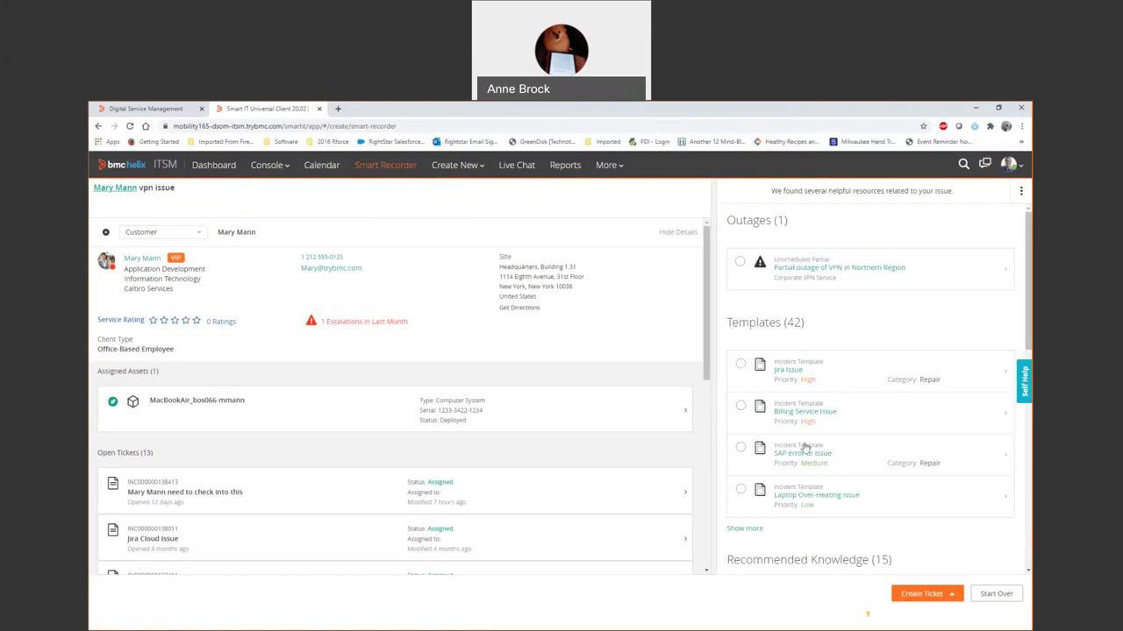
click(739, 262)
scroll(855, 281, down, 1)
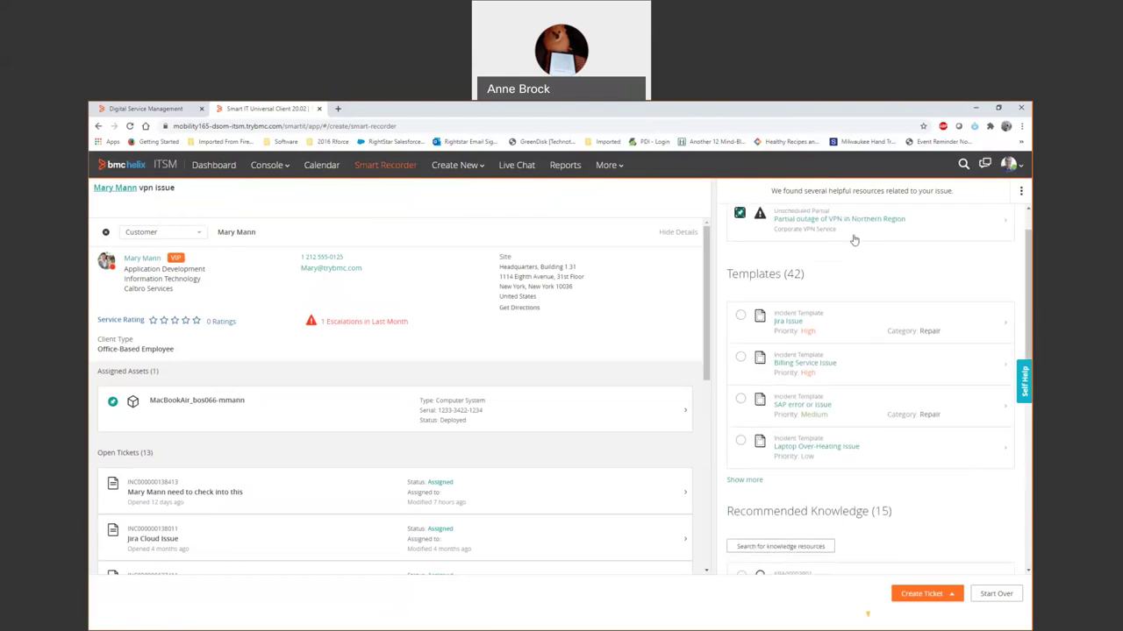
scroll(841, 295, down, 2)
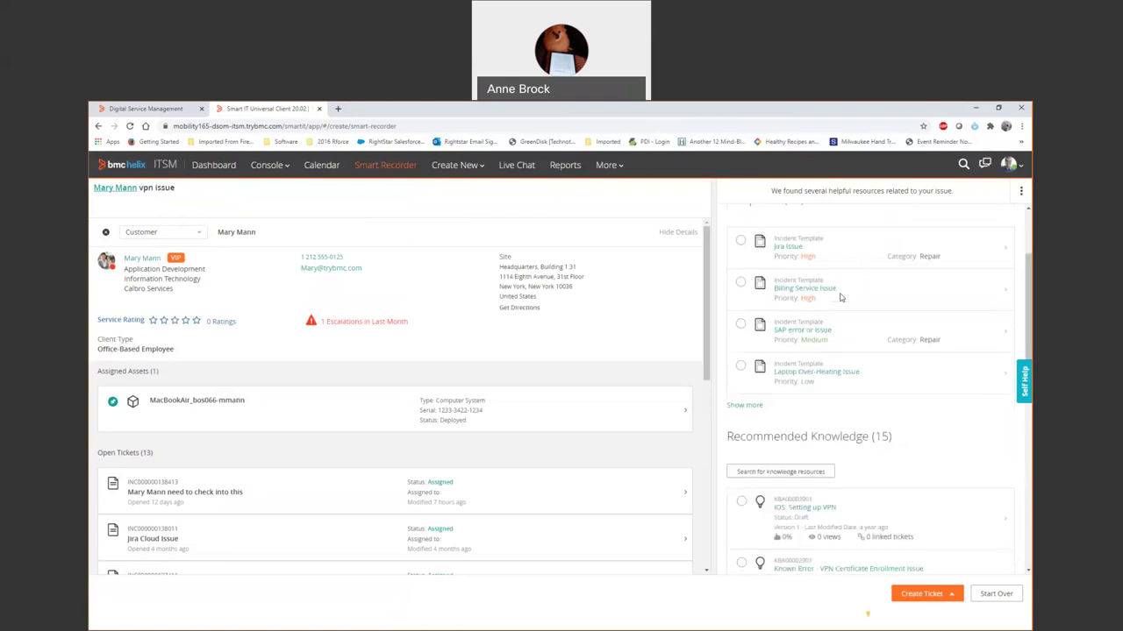
click(796, 484)
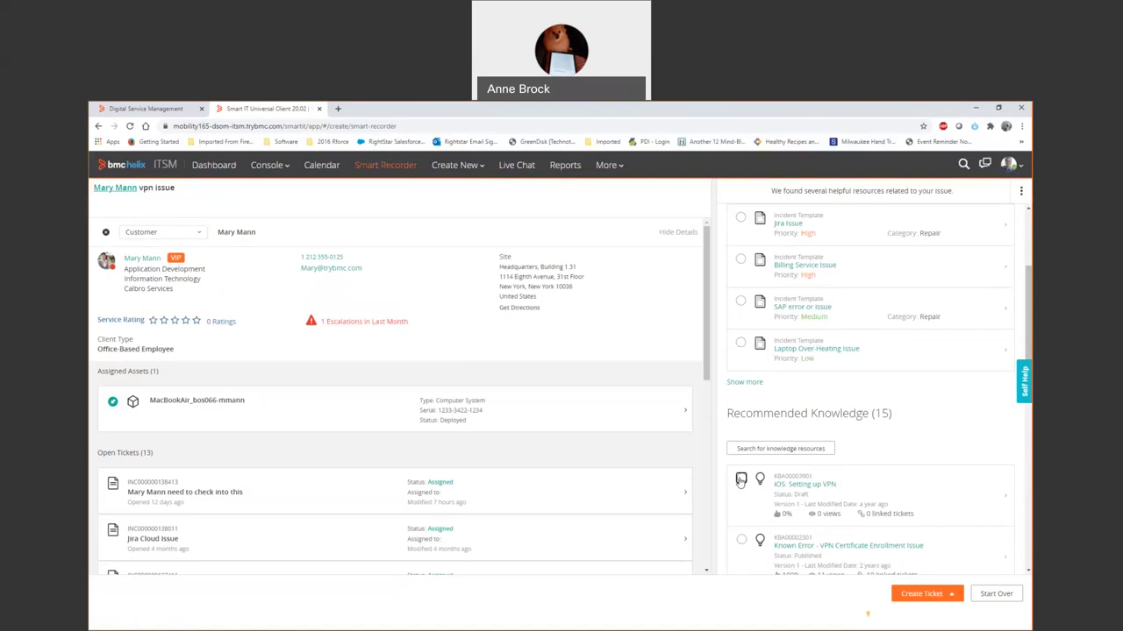
click(741, 479)
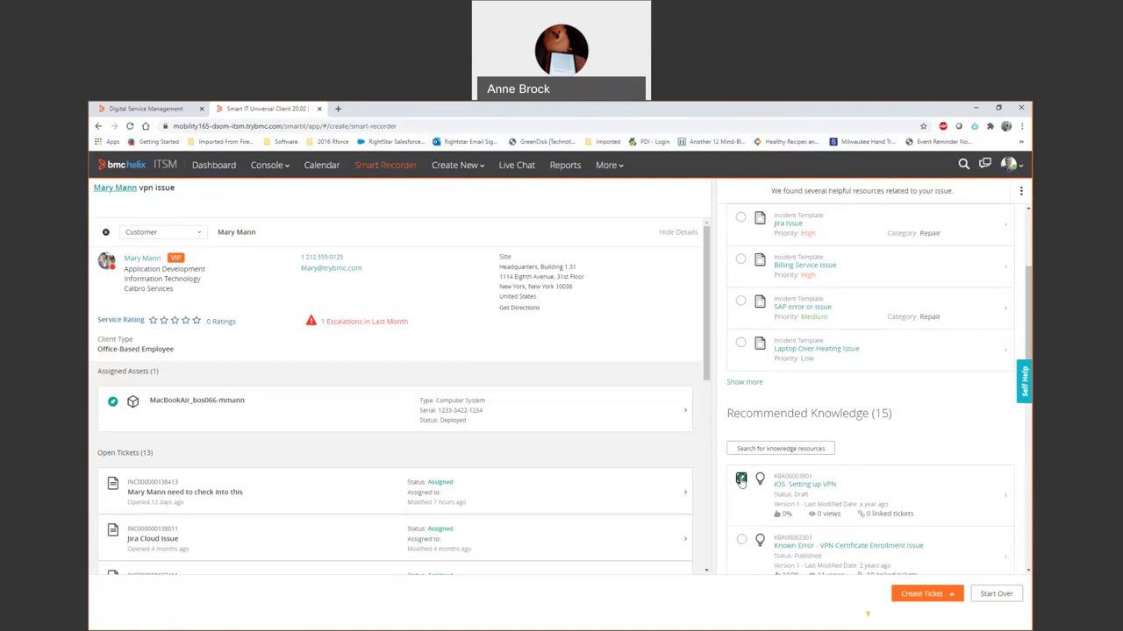
Preview the iOS: Setting up VPN article, then close the preview.
click(799, 487)
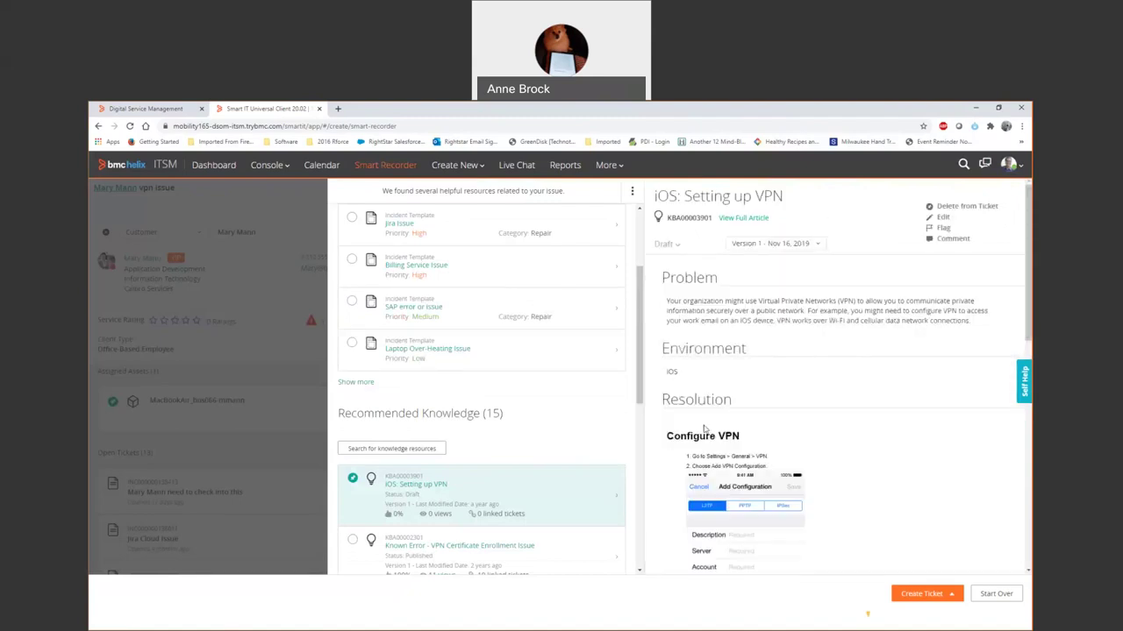
click(270, 275)
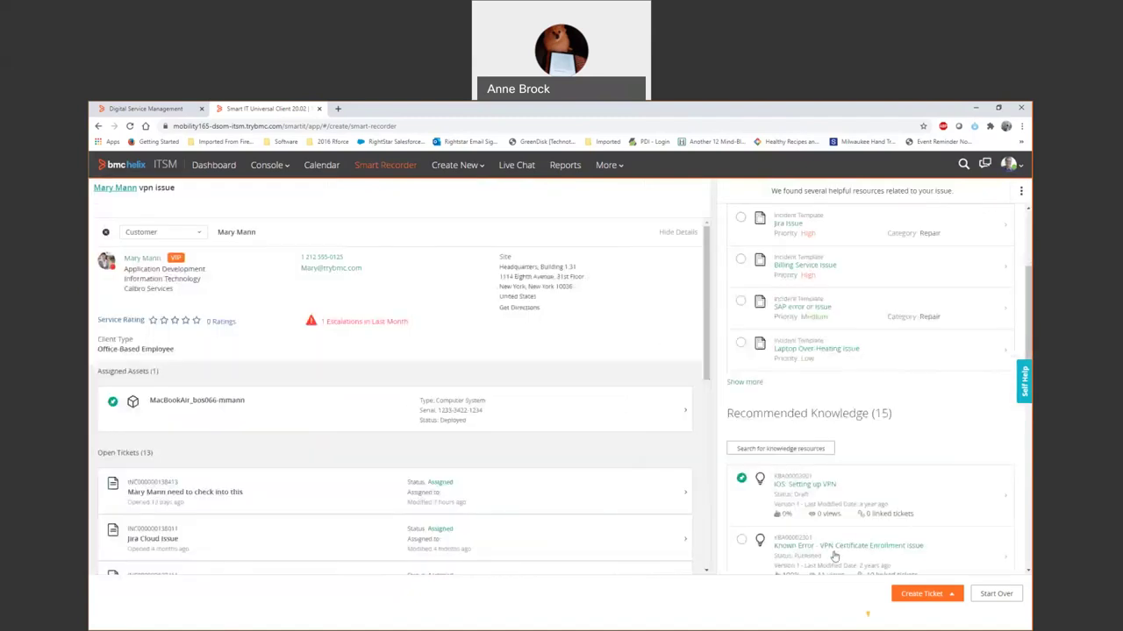
click(921, 596)
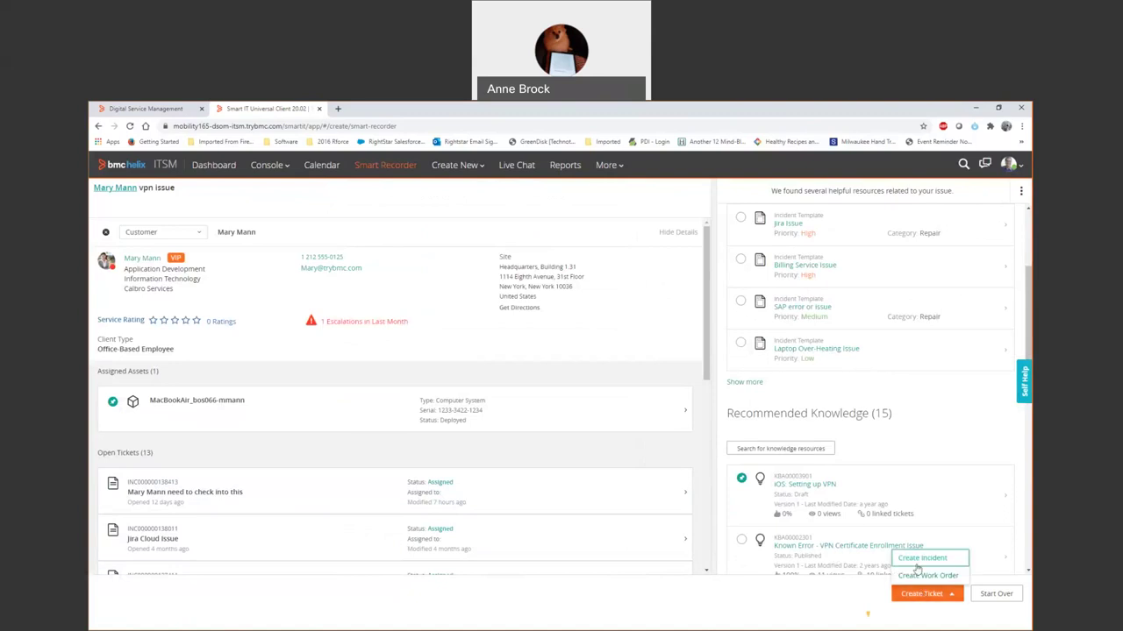
Save the note as a new incident and review its linked resources and activity feed.
click(919, 558)
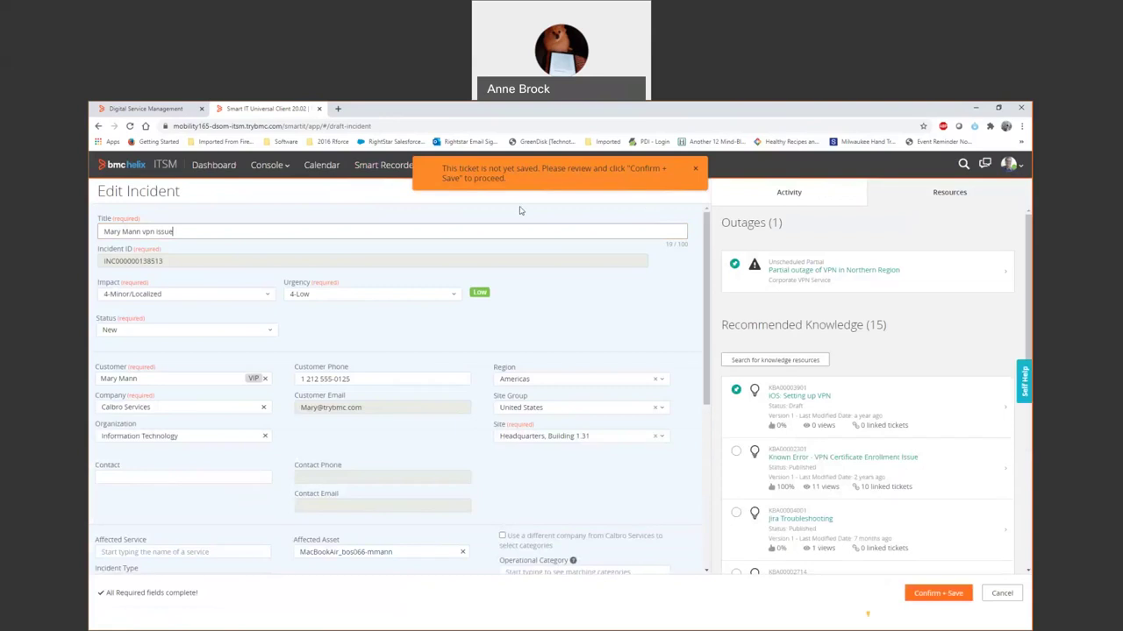
click(931, 594)
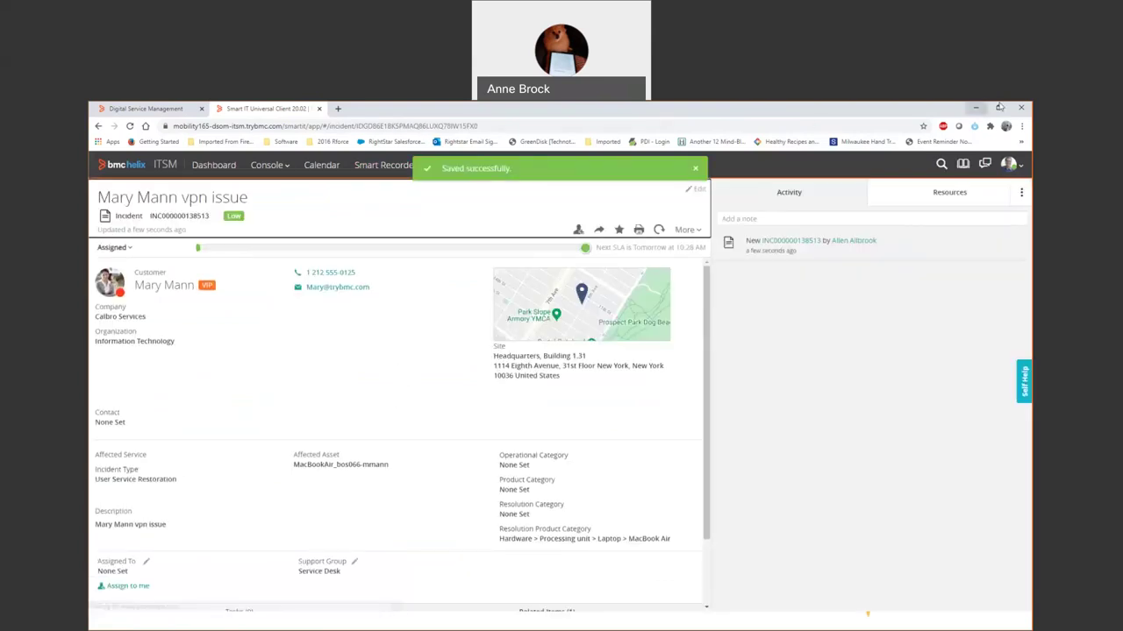
click(948, 195)
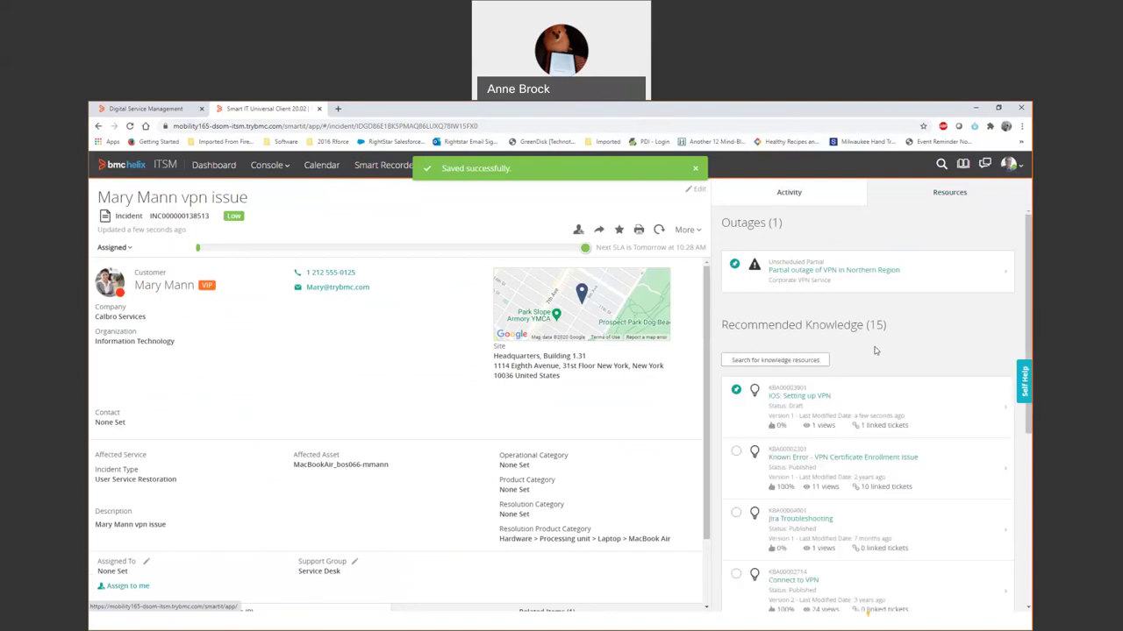
scroll(147, 314, down, 3)
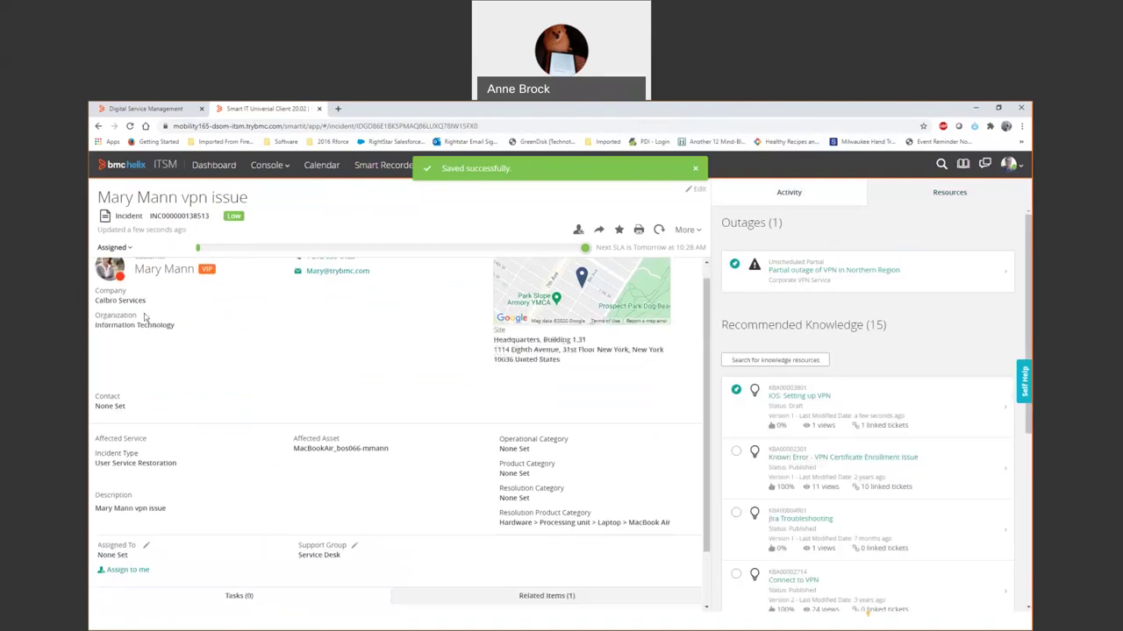
scroll(148, 314, up, 3)
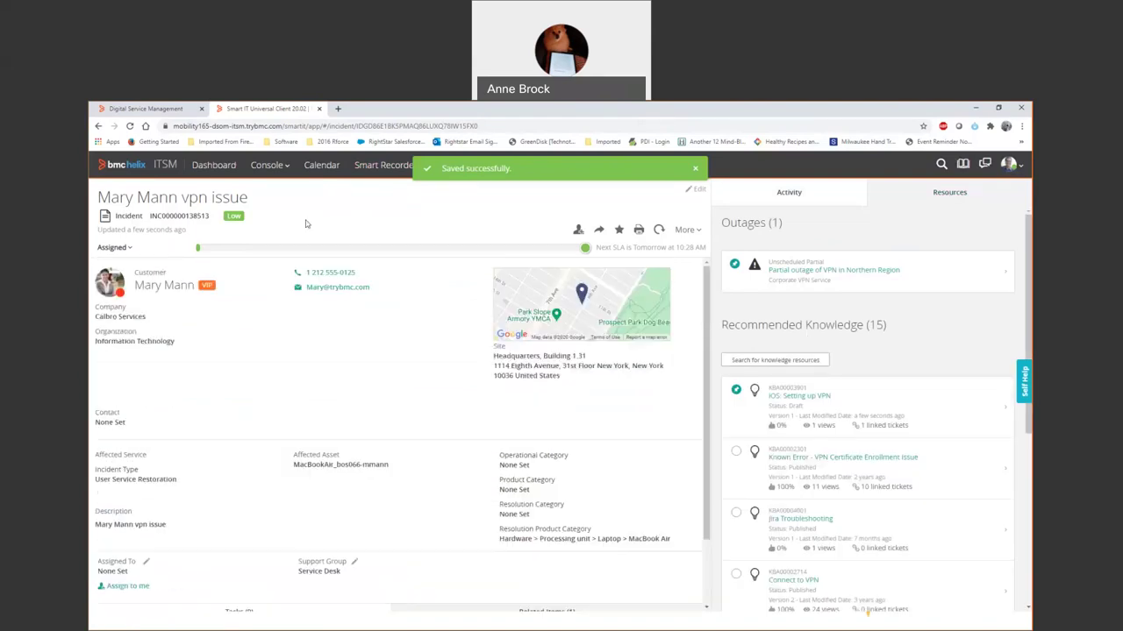
click(779, 193)
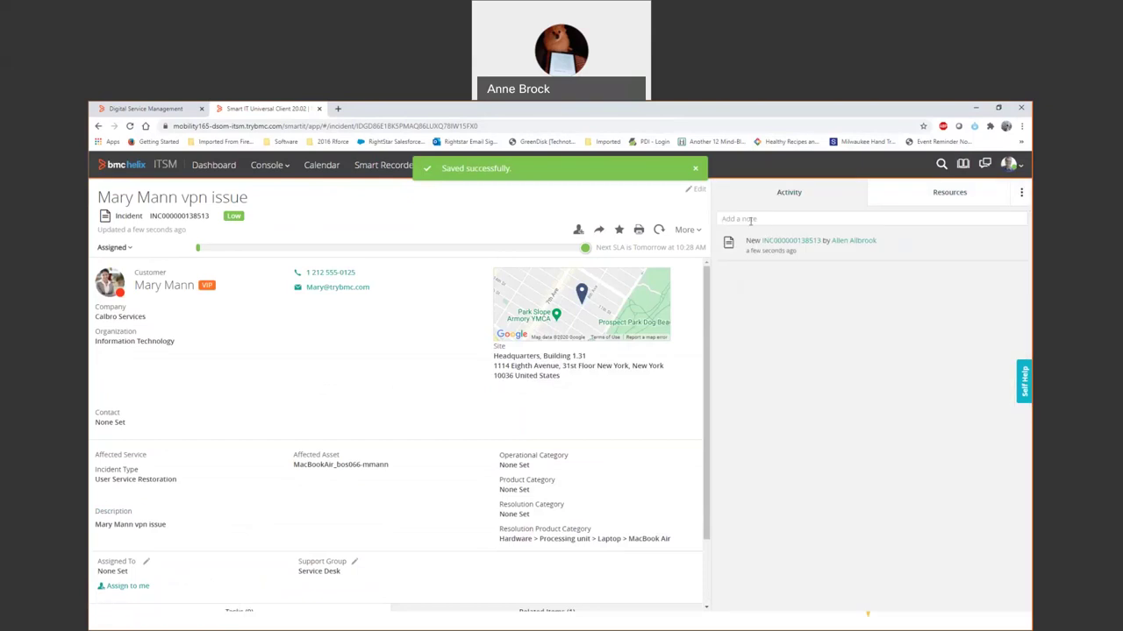
Start an email from the incident to the customer with the message 'Pls. try this'.
click(599, 231)
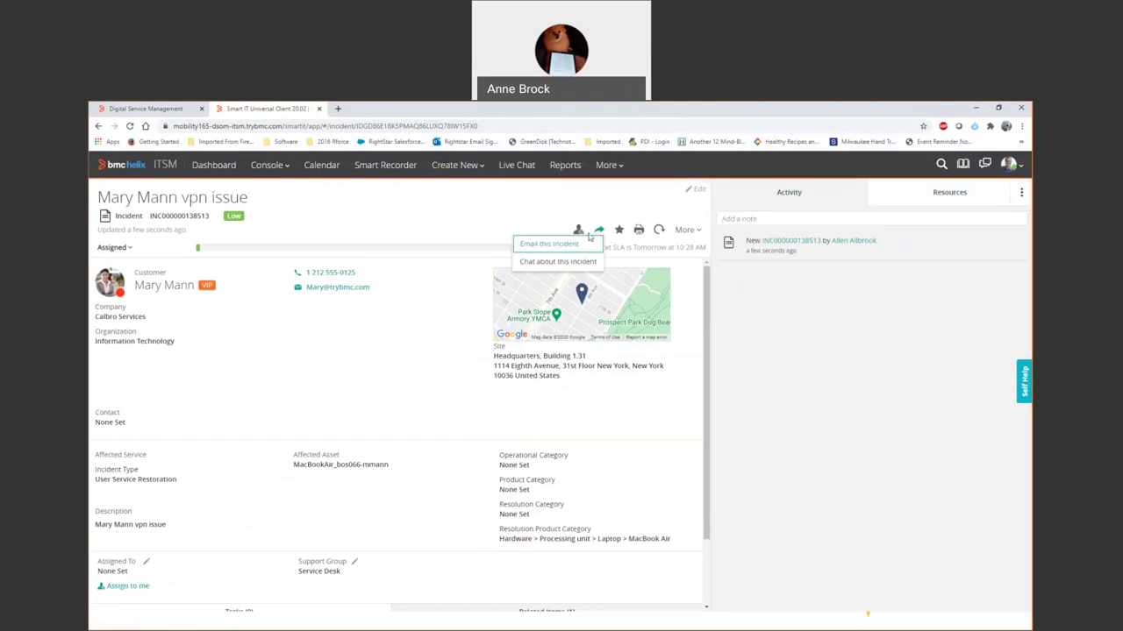
click(569, 247)
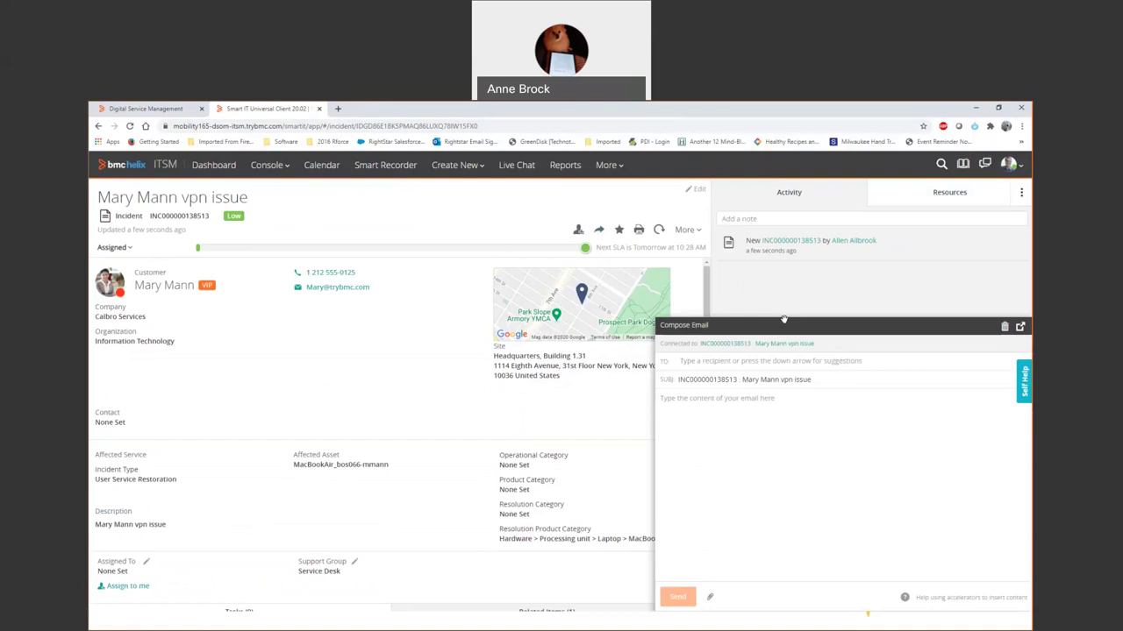
text(mary)
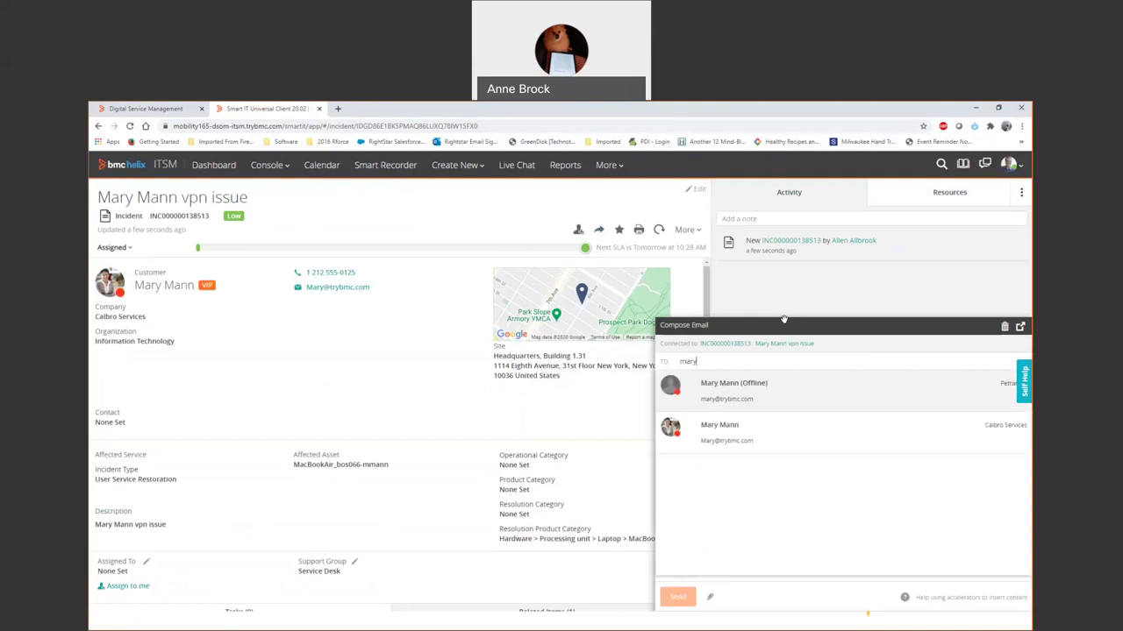
click(794, 375)
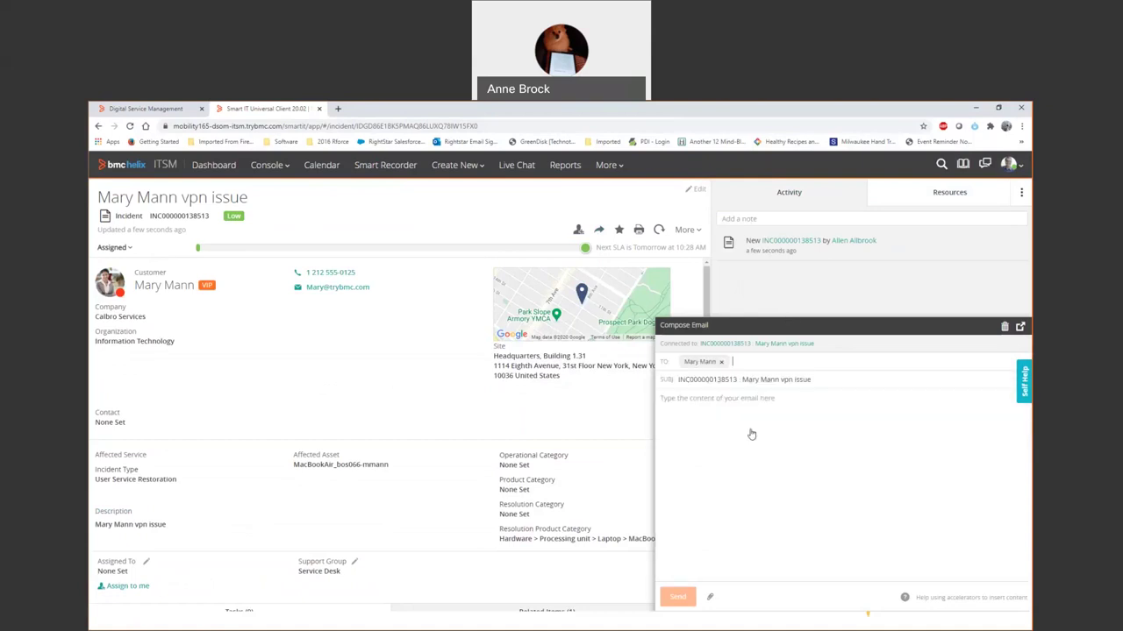
click(769, 415)
text(Pls. try this.)
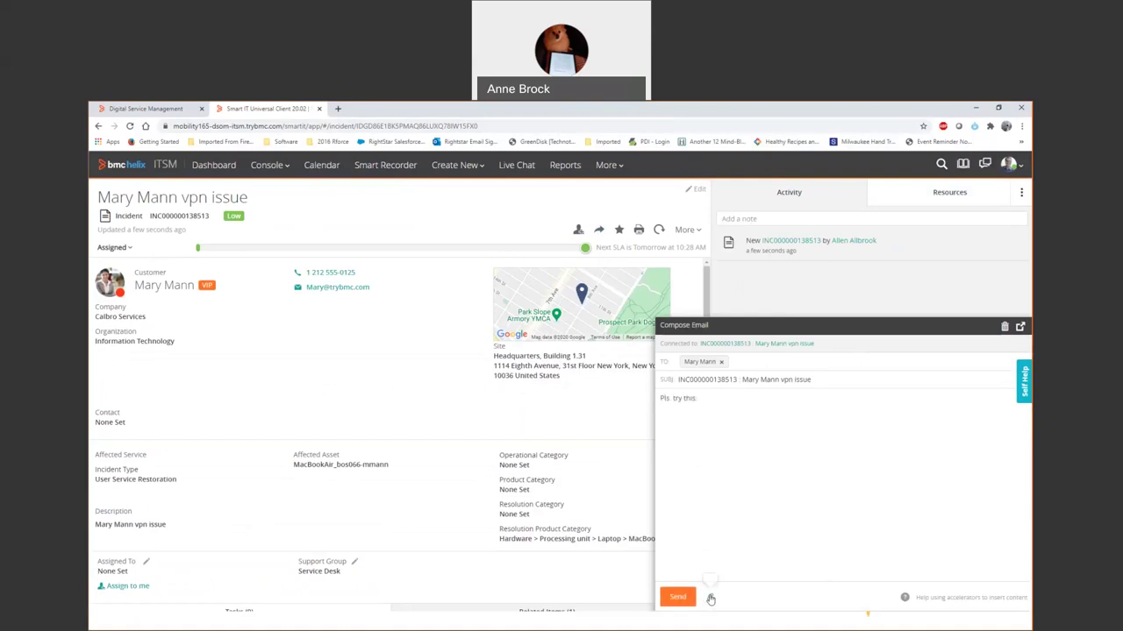
Attach the iOS: Setting up VPN knowledge article, send the email, and refresh to see it logged.
click(710, 598)
click(702, 571)
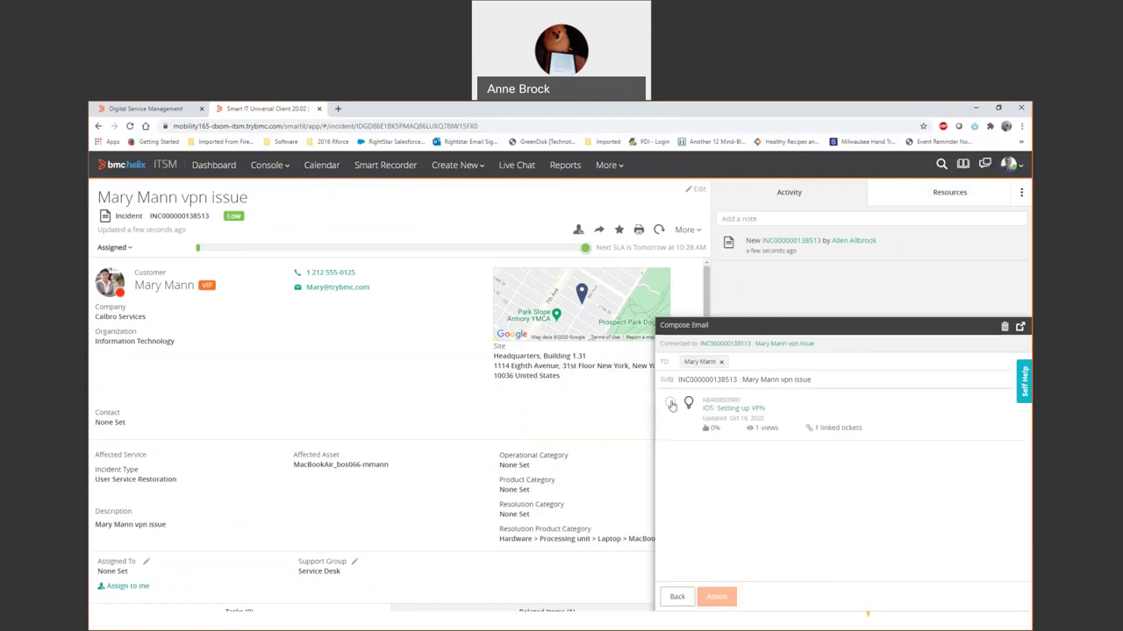
click(669, 402)
click(704, 596)
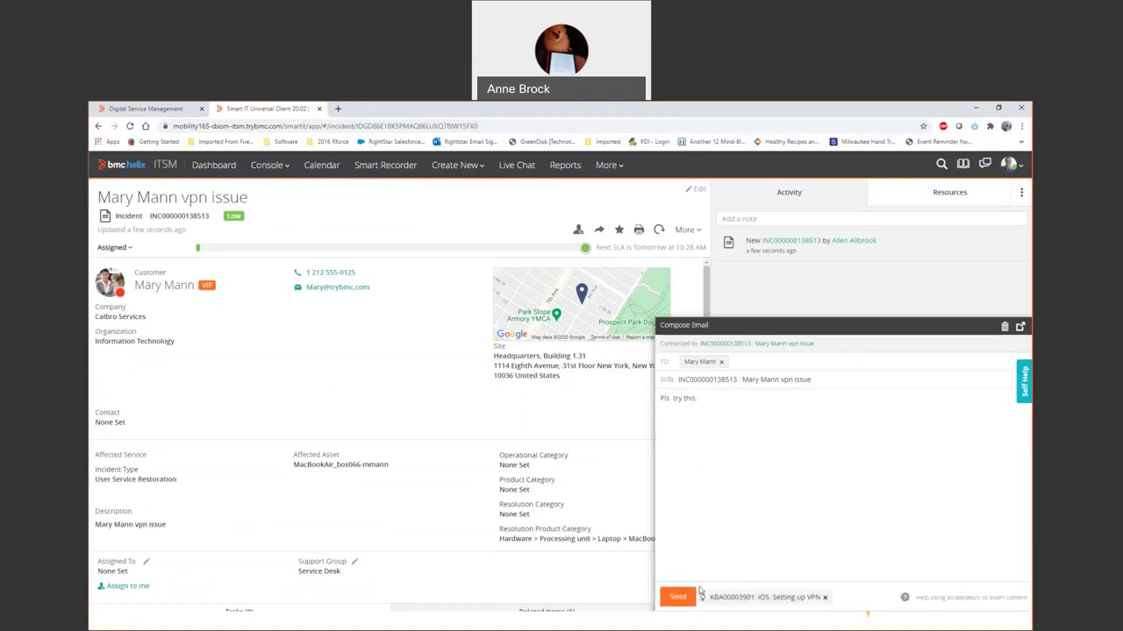
click(677, 596)
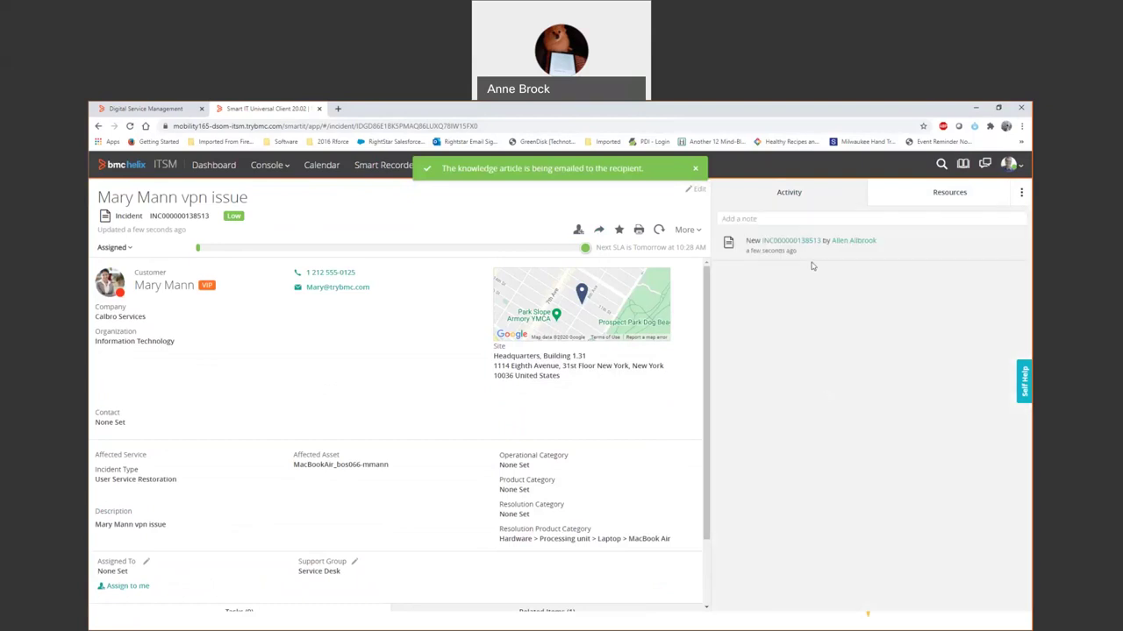
click(658, 231)
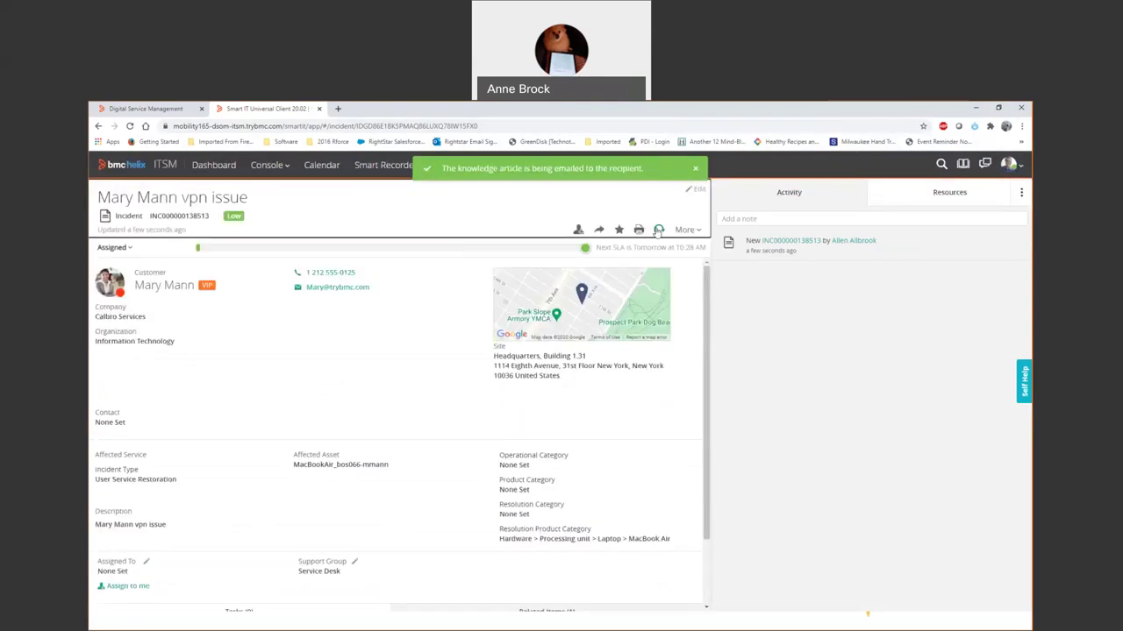
click(659, 231)
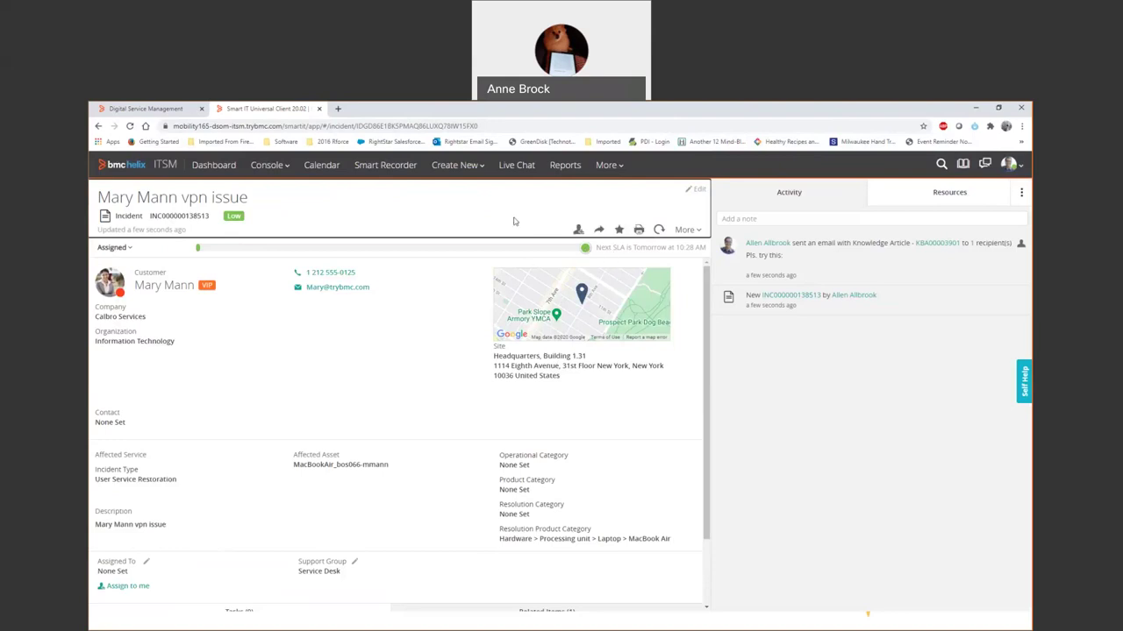
Start a new Smart Recorder note for the customer.
click(390, 166)
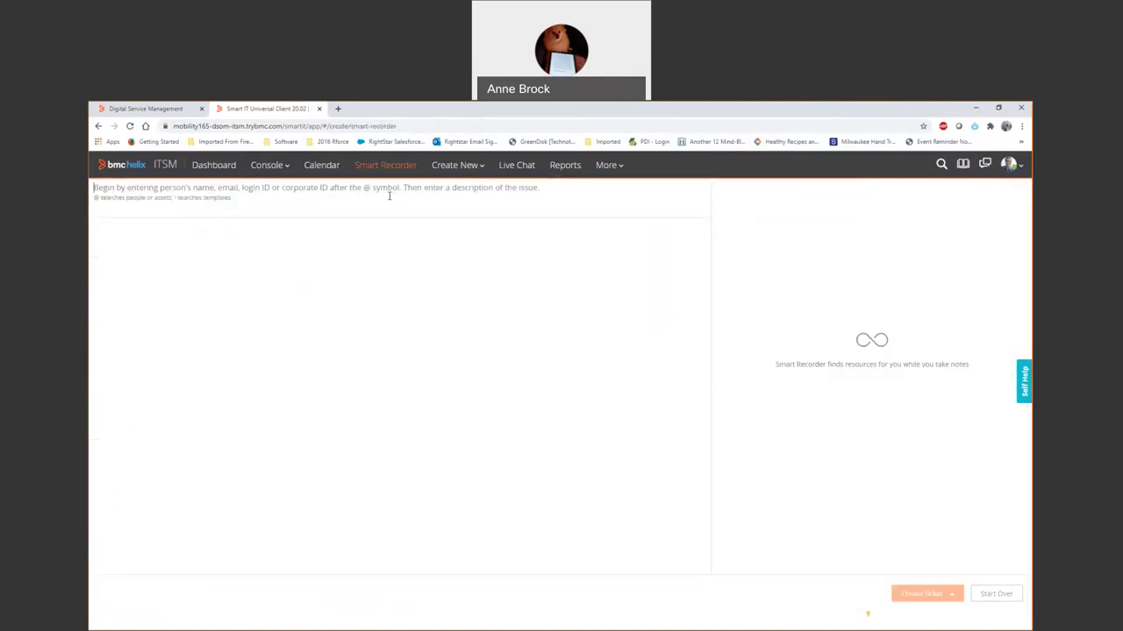
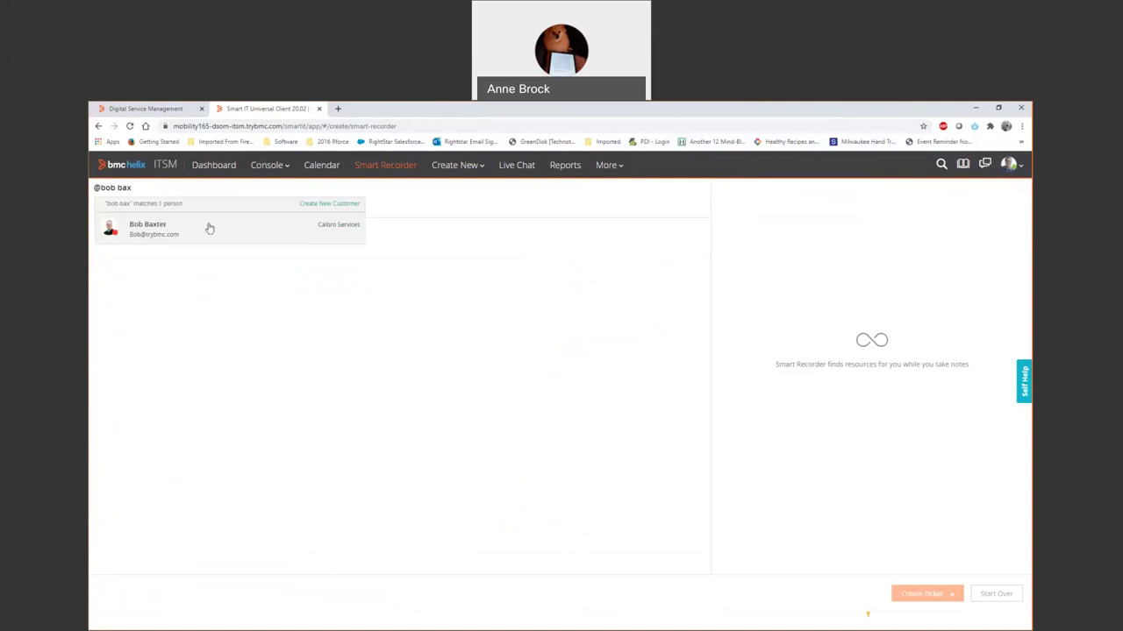
click(209, 228)
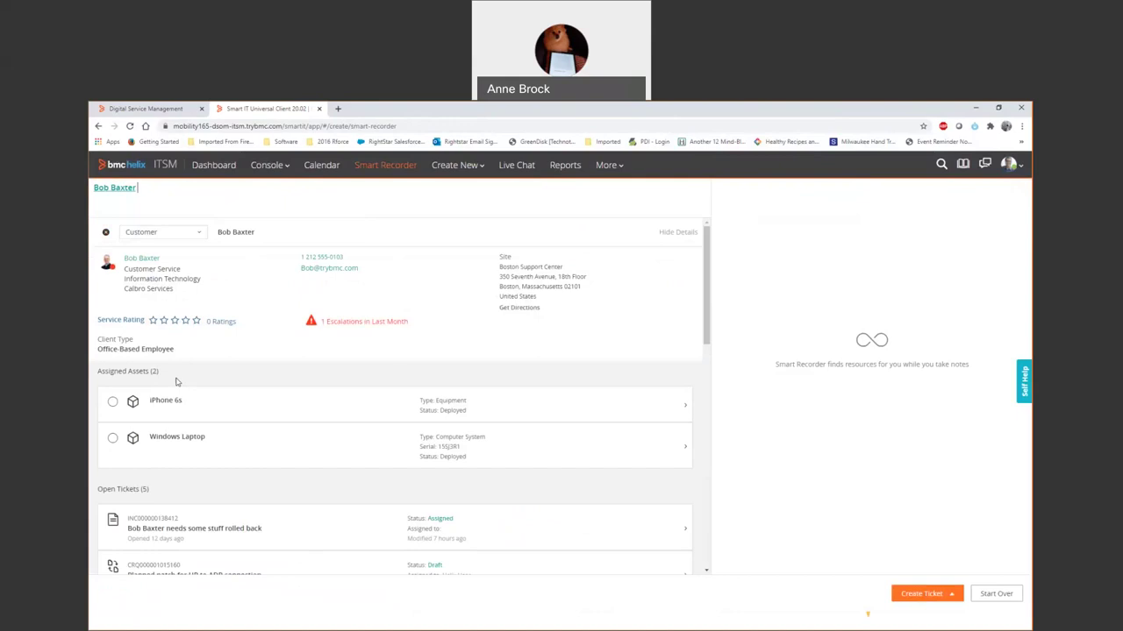
Mark the Windows Laptop as the affected asset and describe the issue as 'something new is wrong'.
click(112, 440)
scroll(242, 532, down, 5)
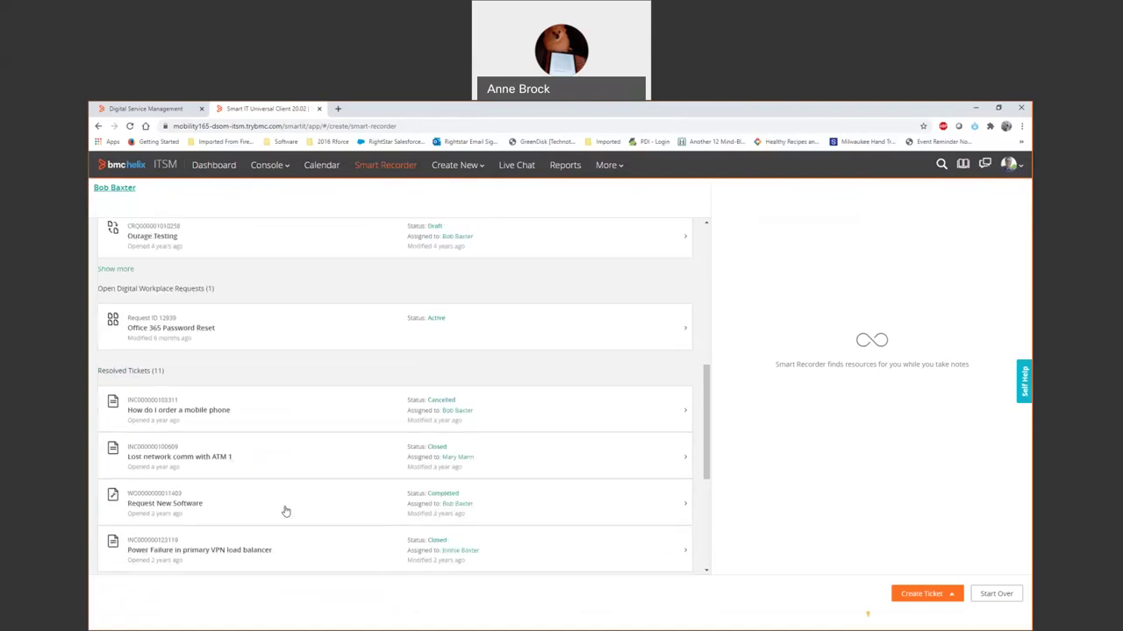
scroll(209, 434, down, 1)
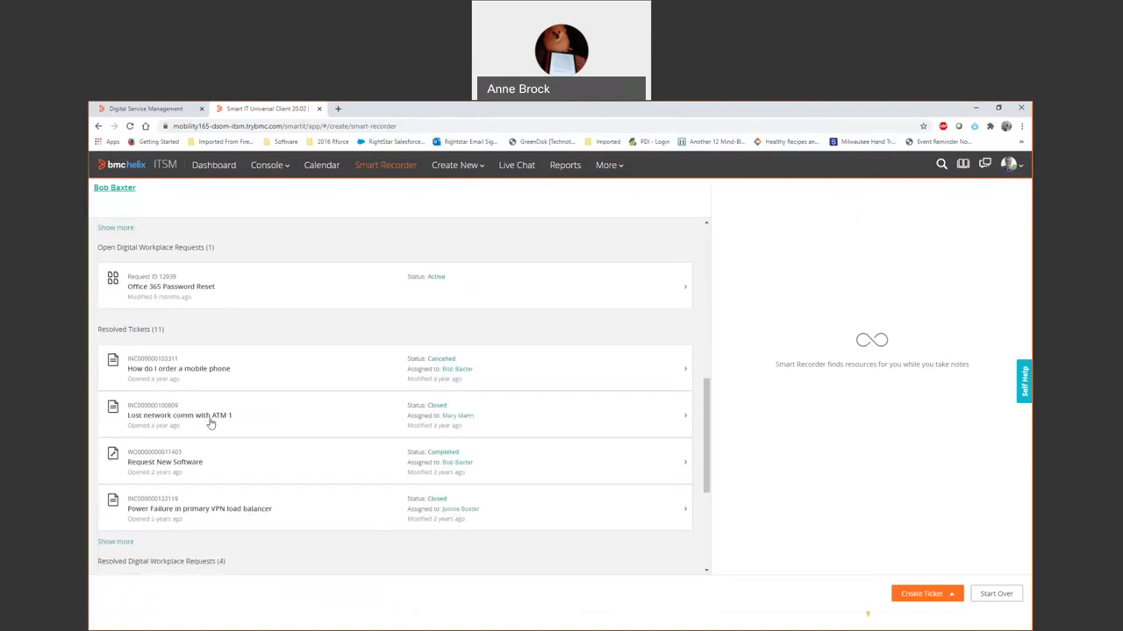
scroll(210, 423, up, 10)
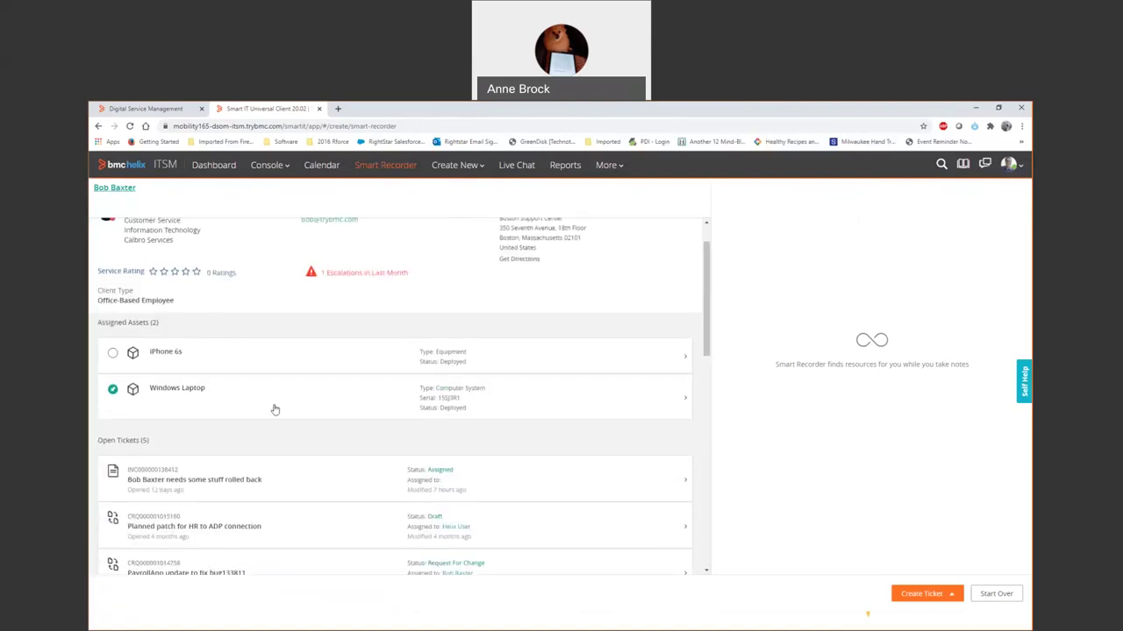
click(262, 483)
scroll(254, 412, up, 1)
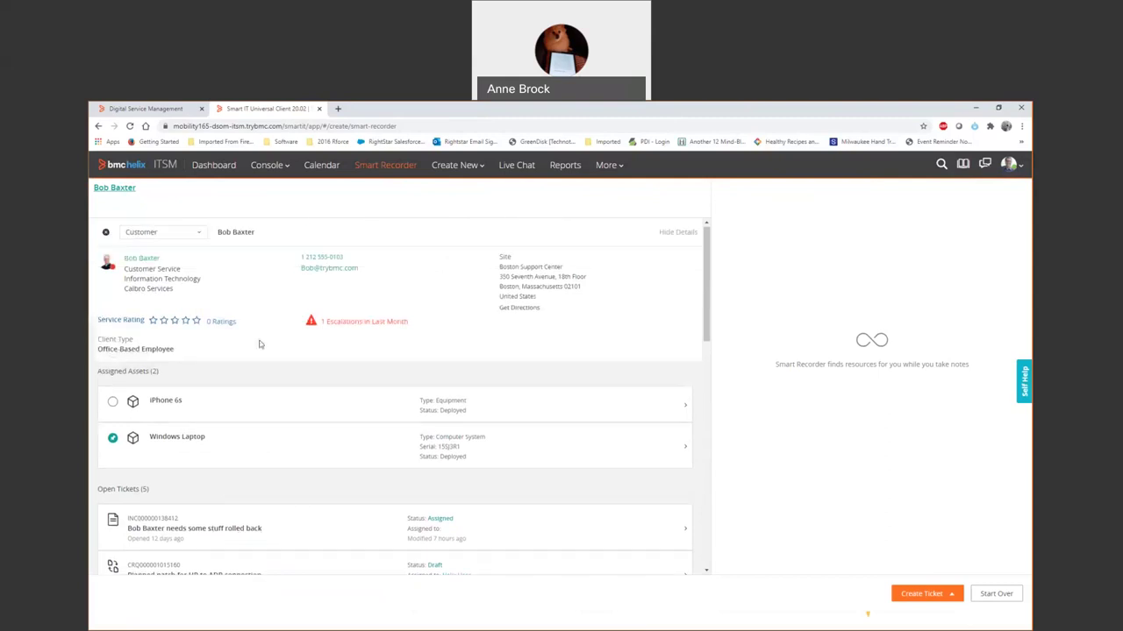
text(something new is wrong)
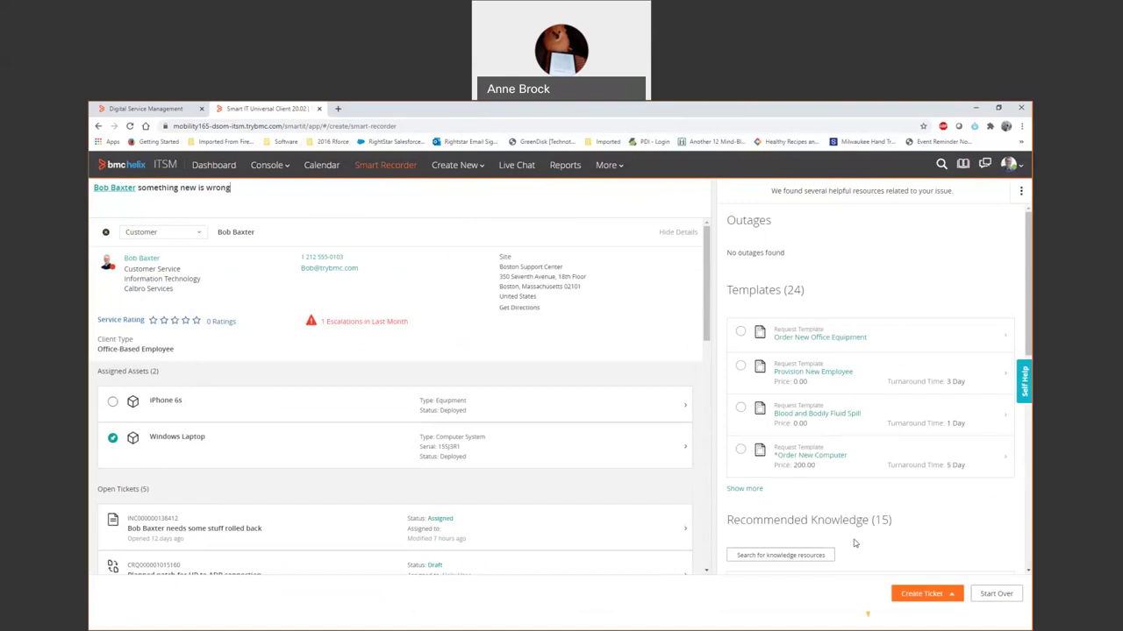
scroll(885, 464, down, 3)
Save the note as a new incident, then go to the Ticket Console.
click(927, 599)
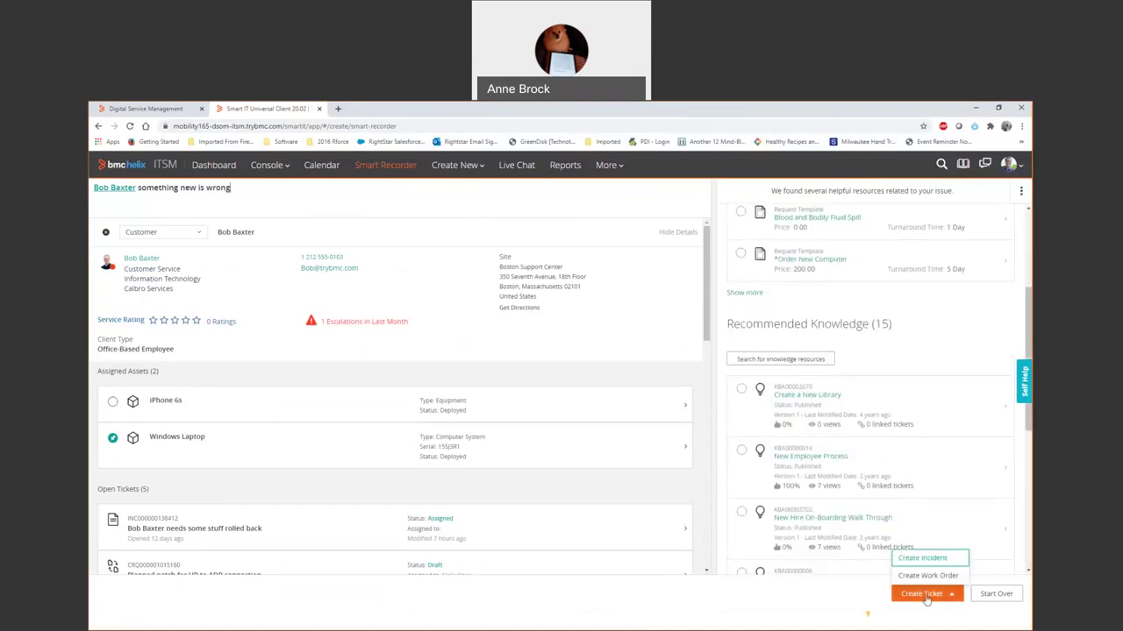
click(930, 562)
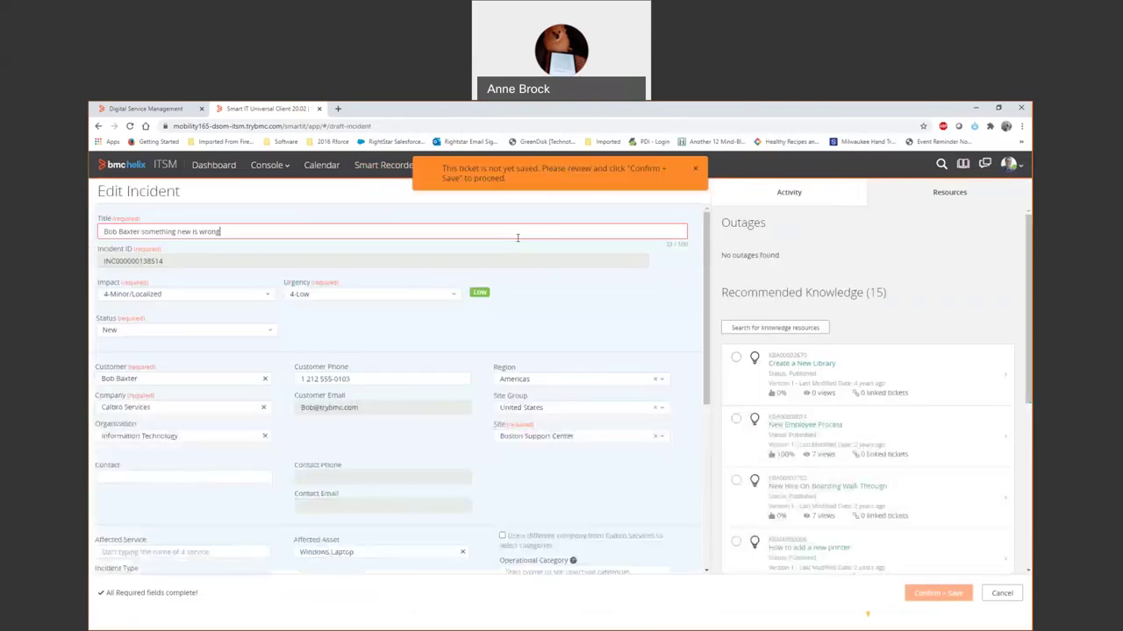
click(933, 594)
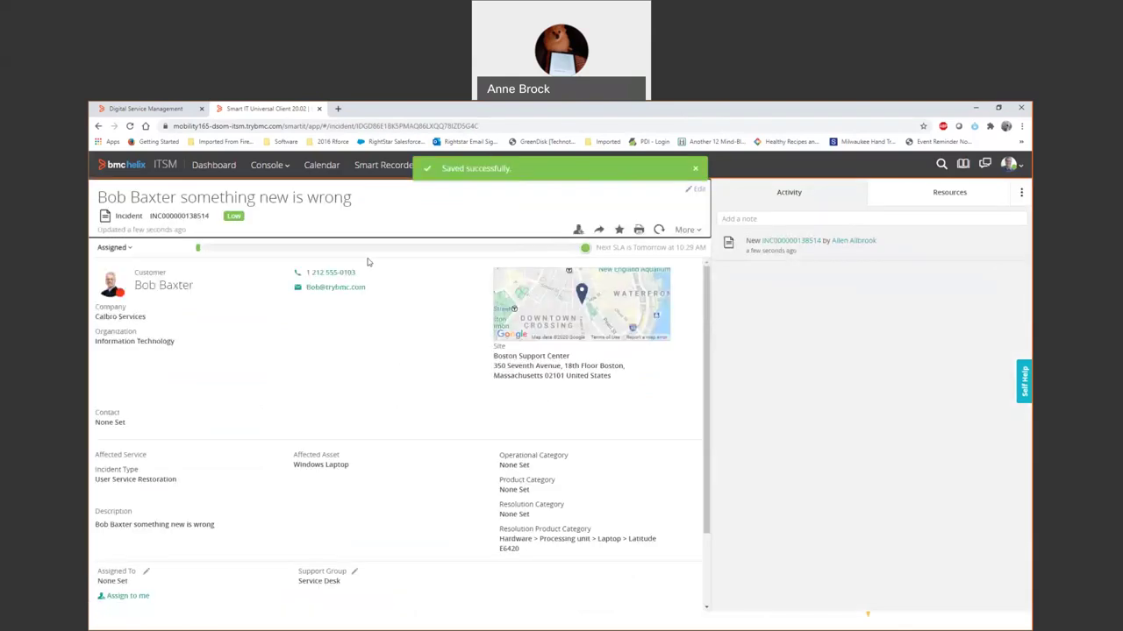
click(275, 166)
click(279, 226)
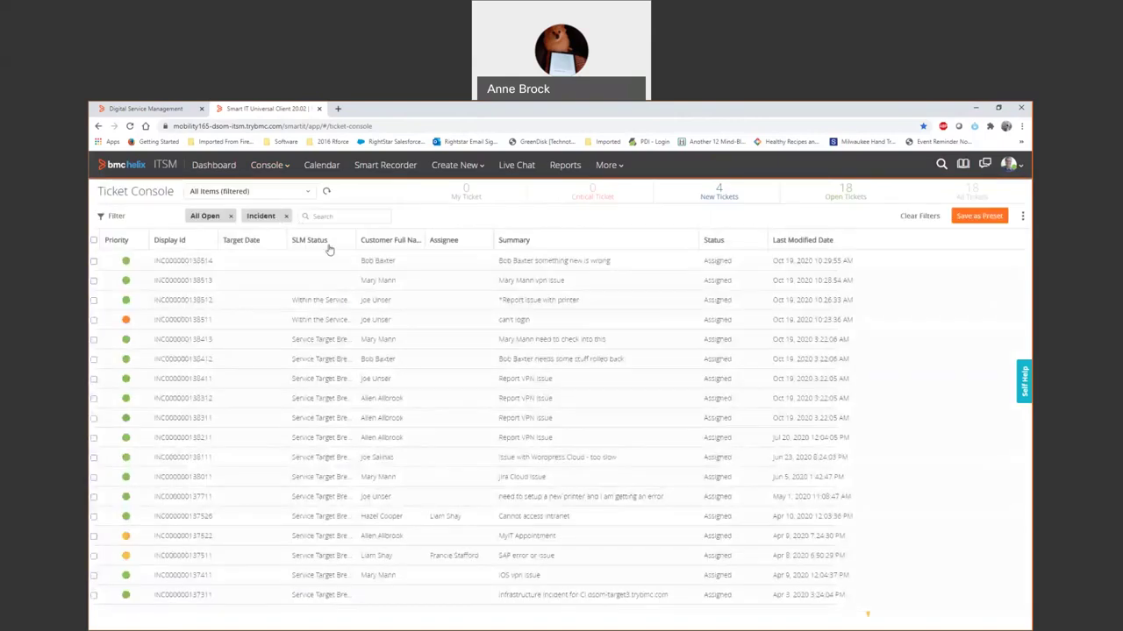
Open the can't login incident and show its Related Items tab.
click(207, 320)
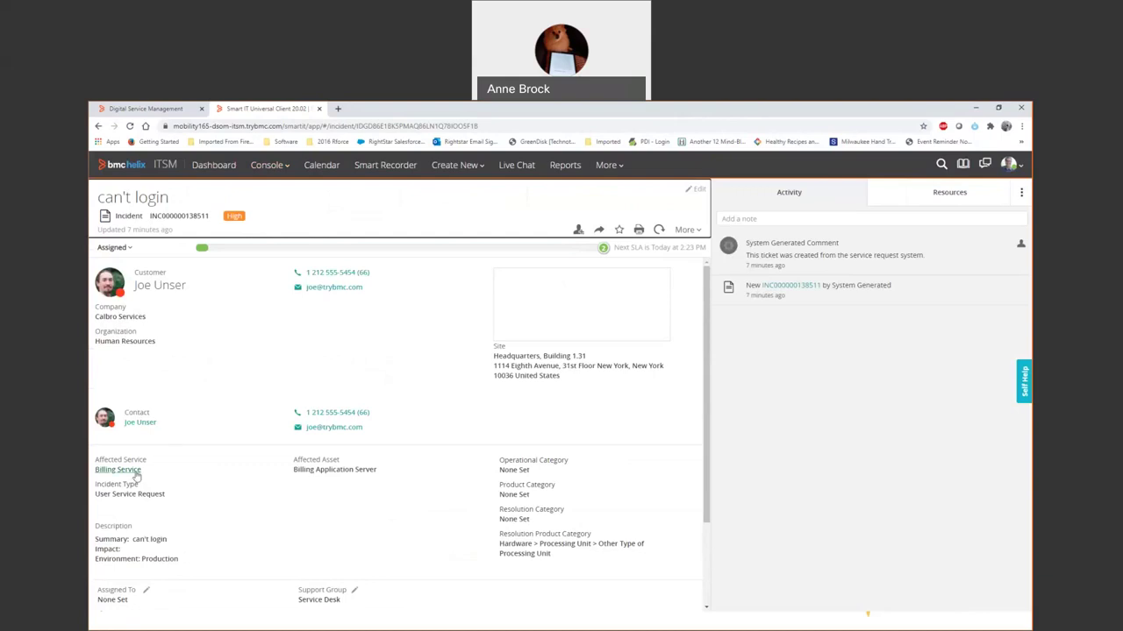
scroll(351, 438, down, 2)
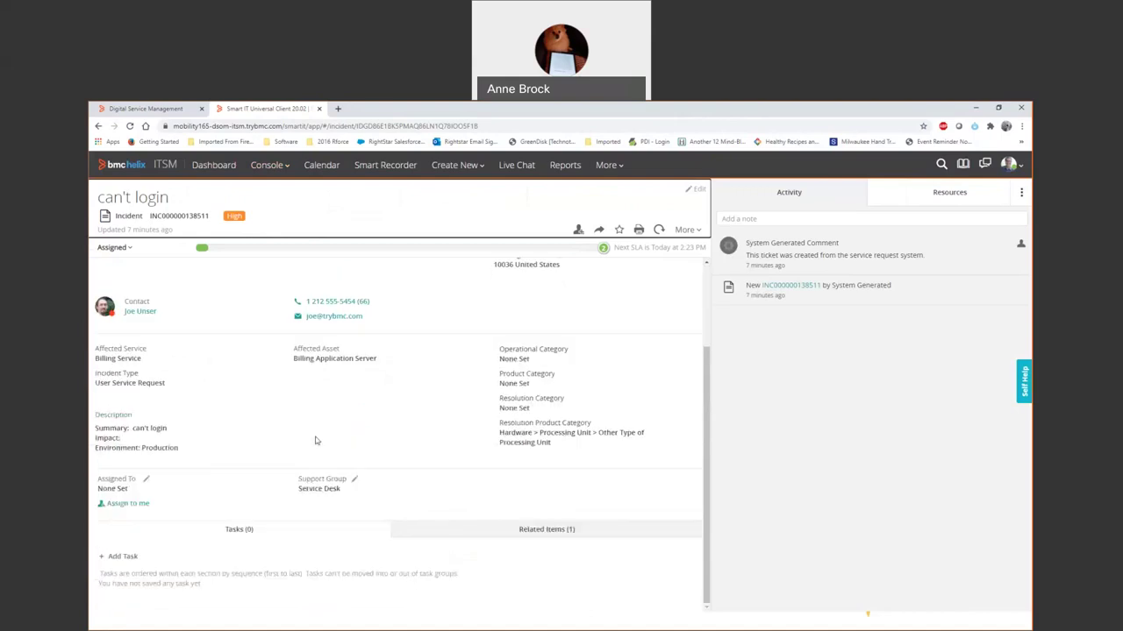
click(542, 534)
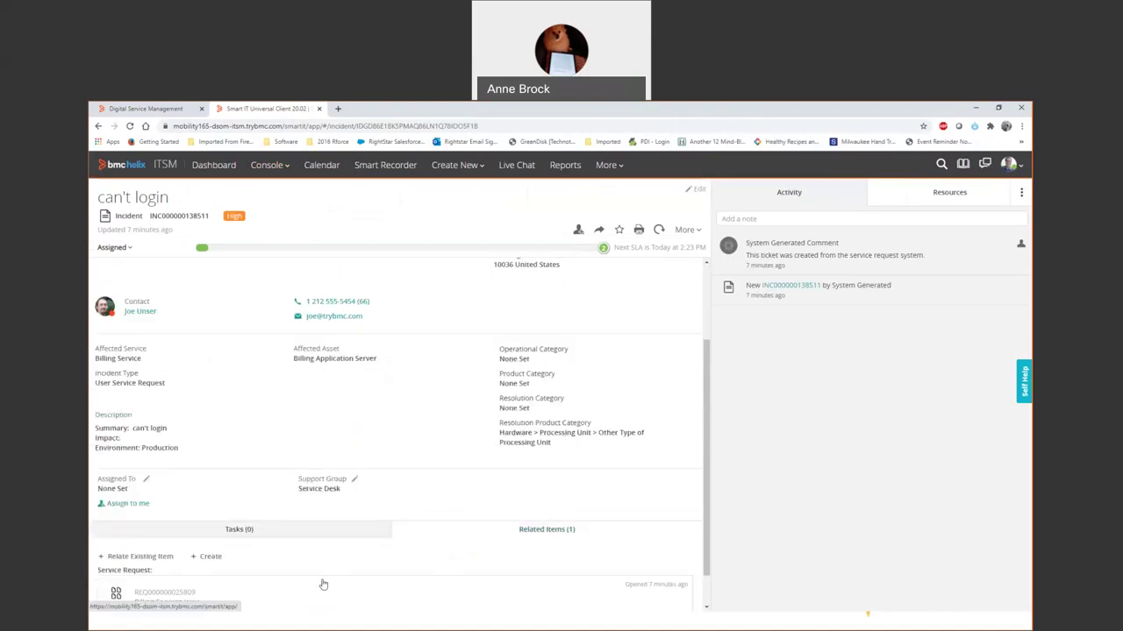
Relate the Billing Services Issue problem investigation to the incident as 'Investigated by'.
click(140, 556)
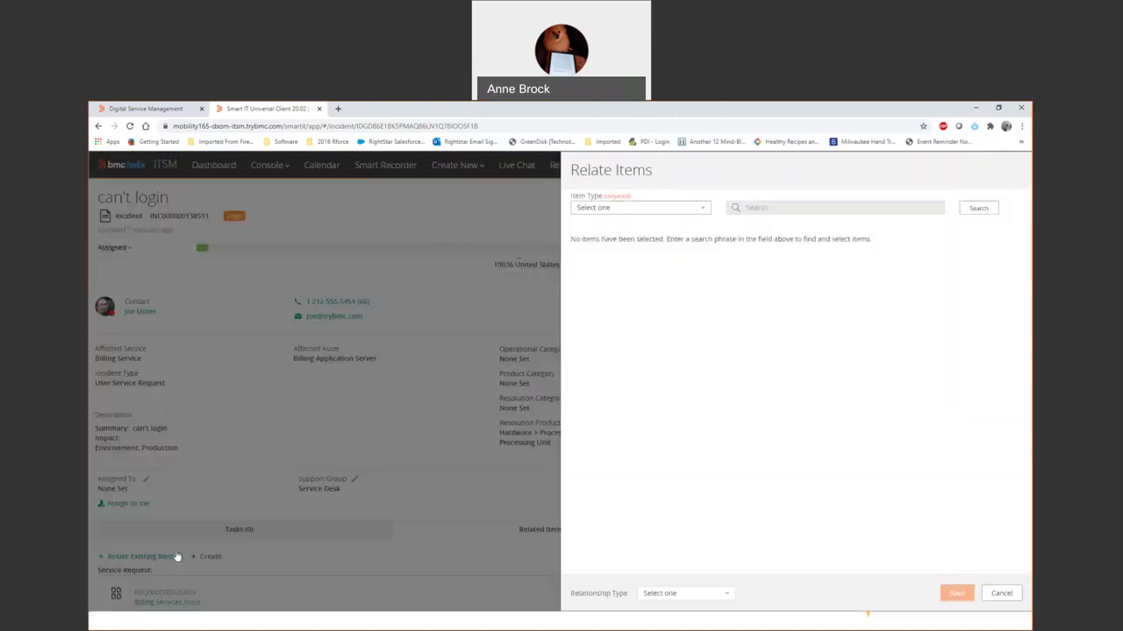
click(641, 209)
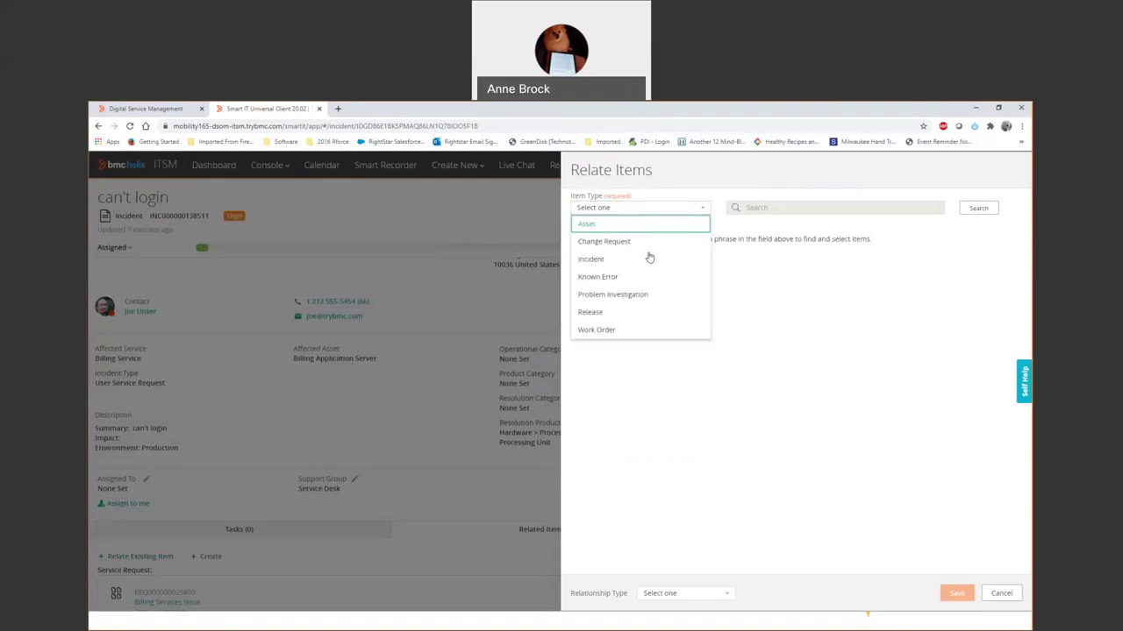
click(629, 296)
click(778, 208)
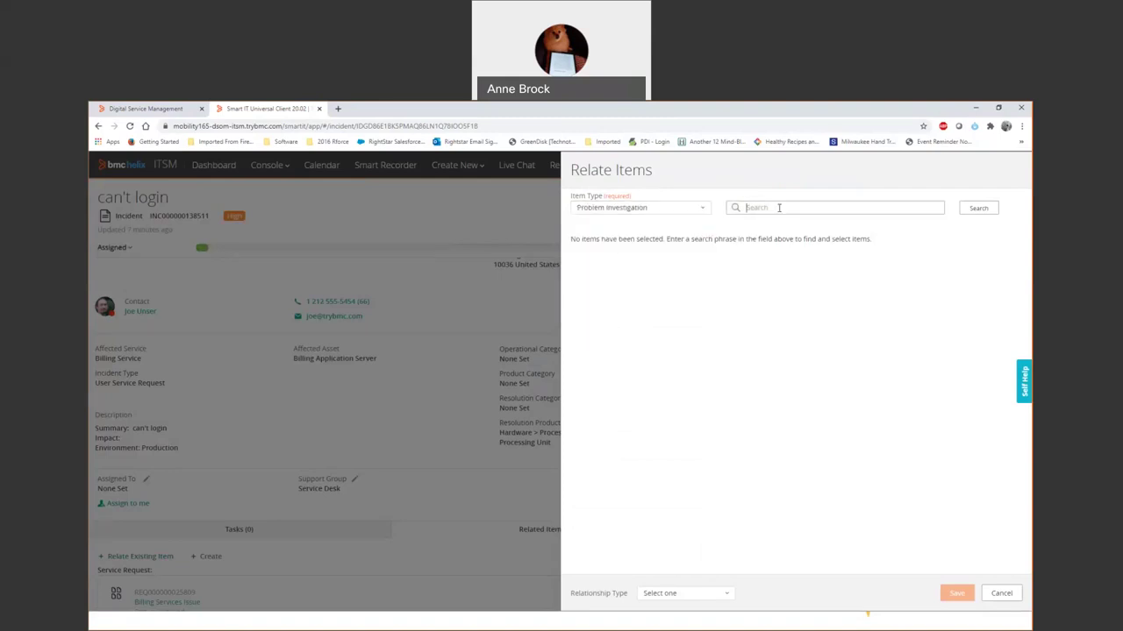
text(billing)
key(Return)
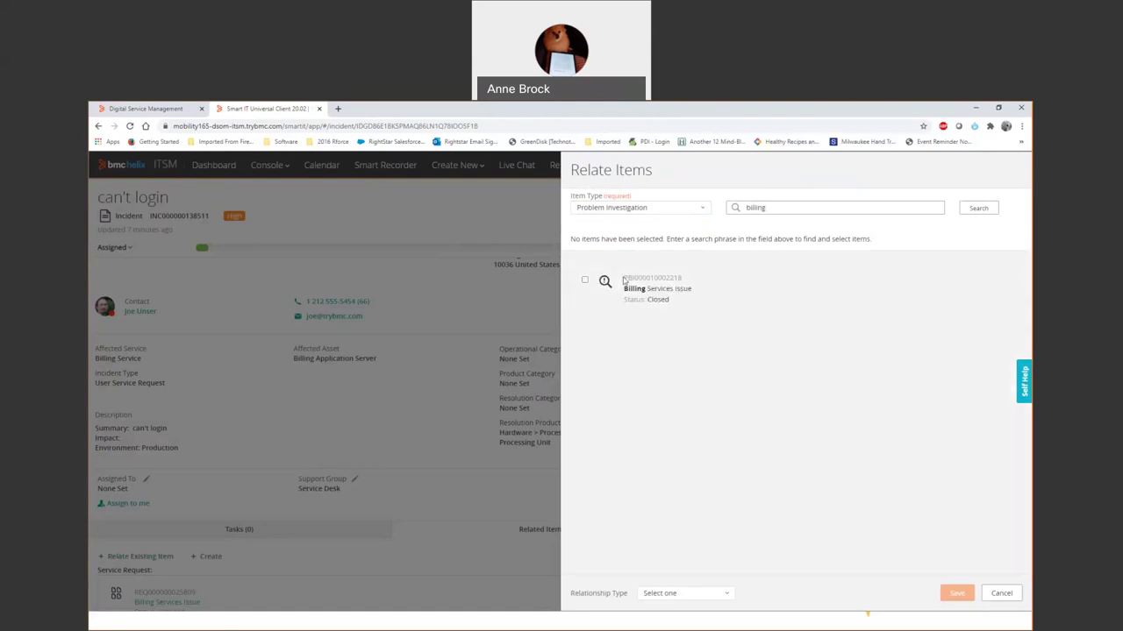
click(585, 281)
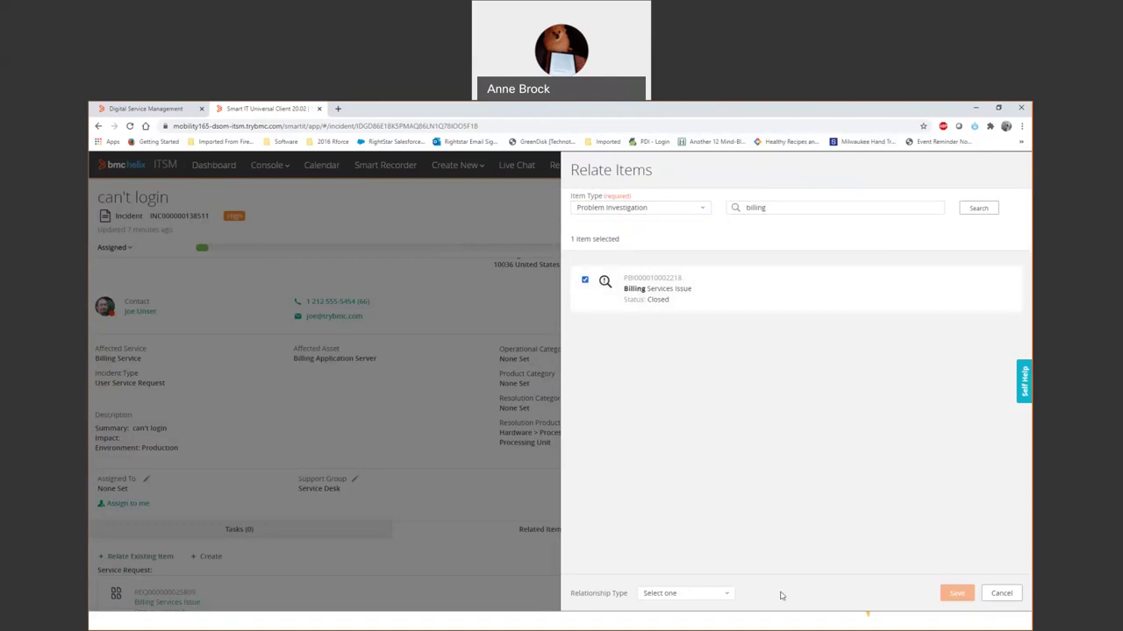
click(690, 594)
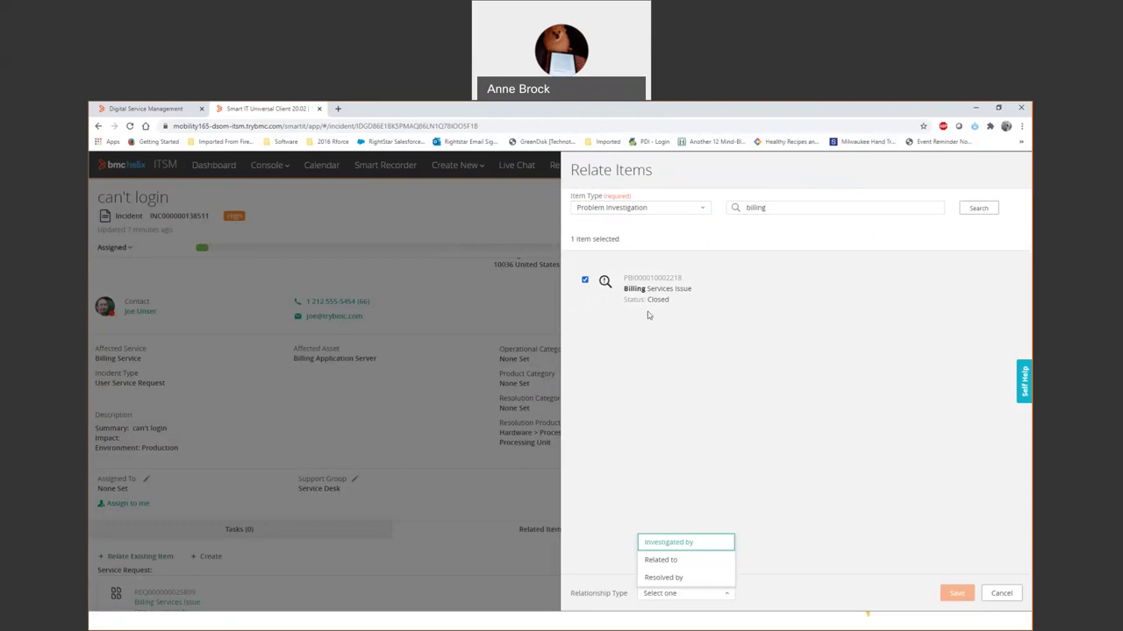
click(672, 543)
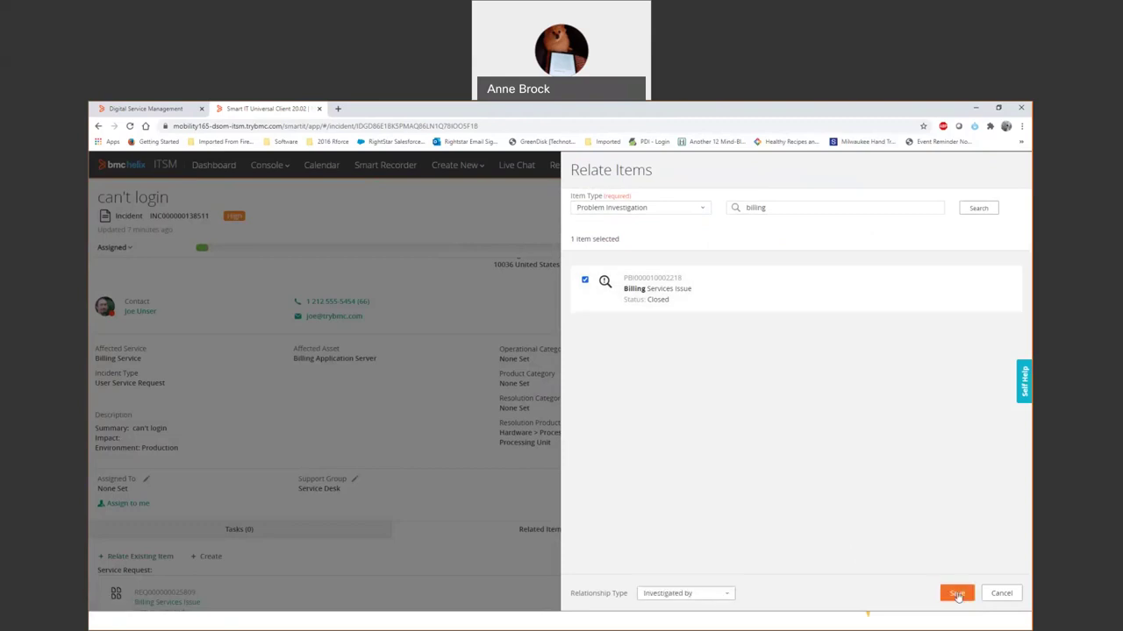
click(955, 594)
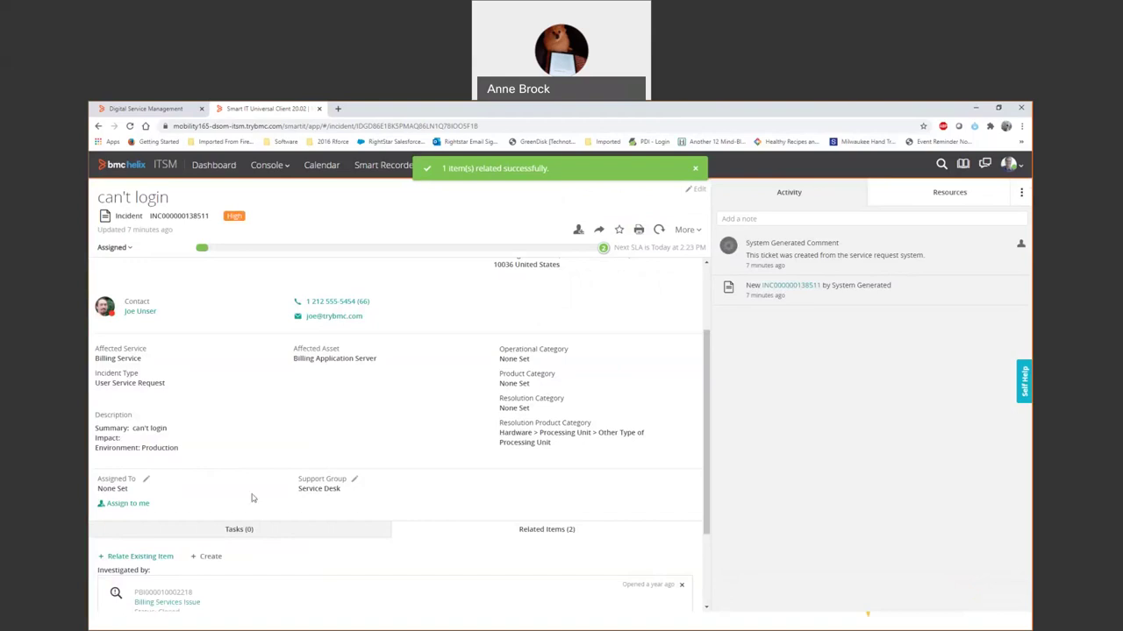
click(205, 559)
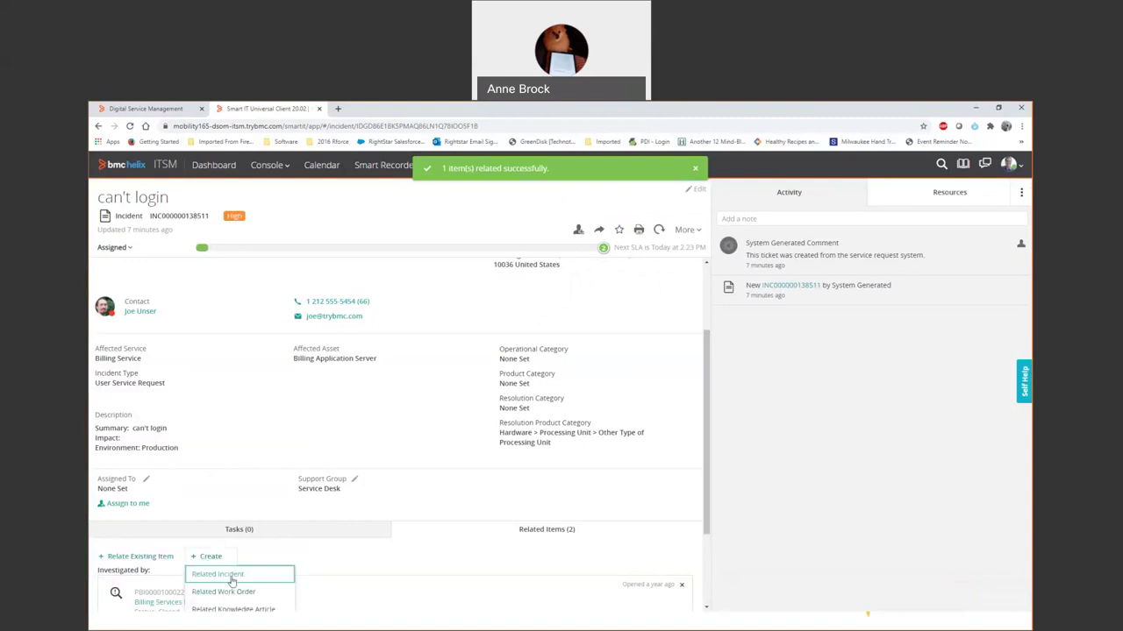
scroll(227, 588, down, 2)
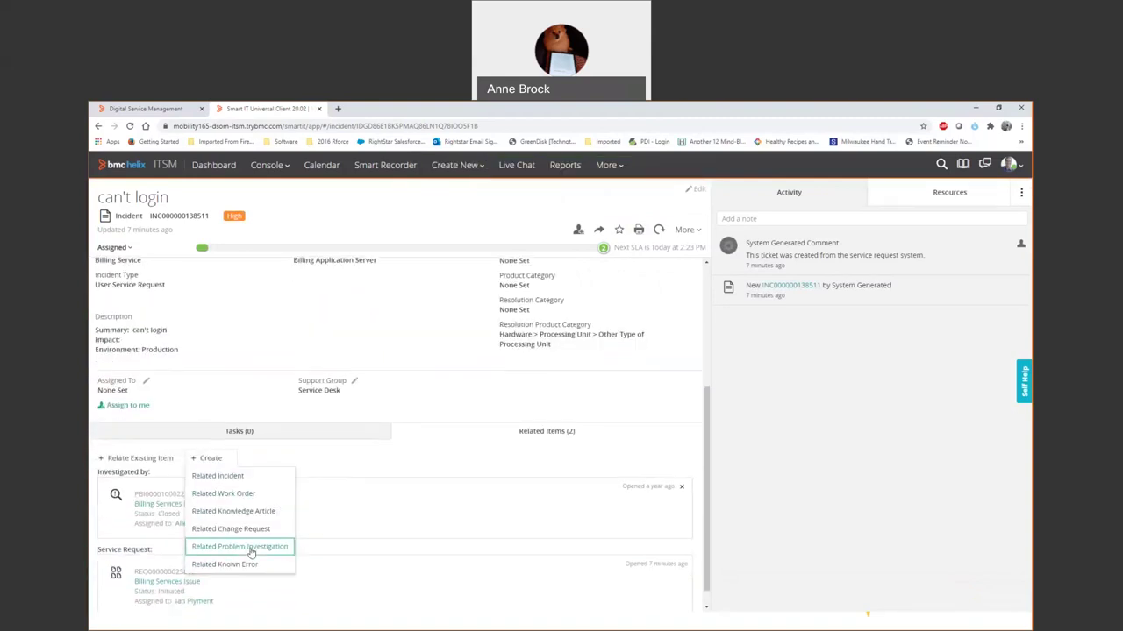
click(249, 549)
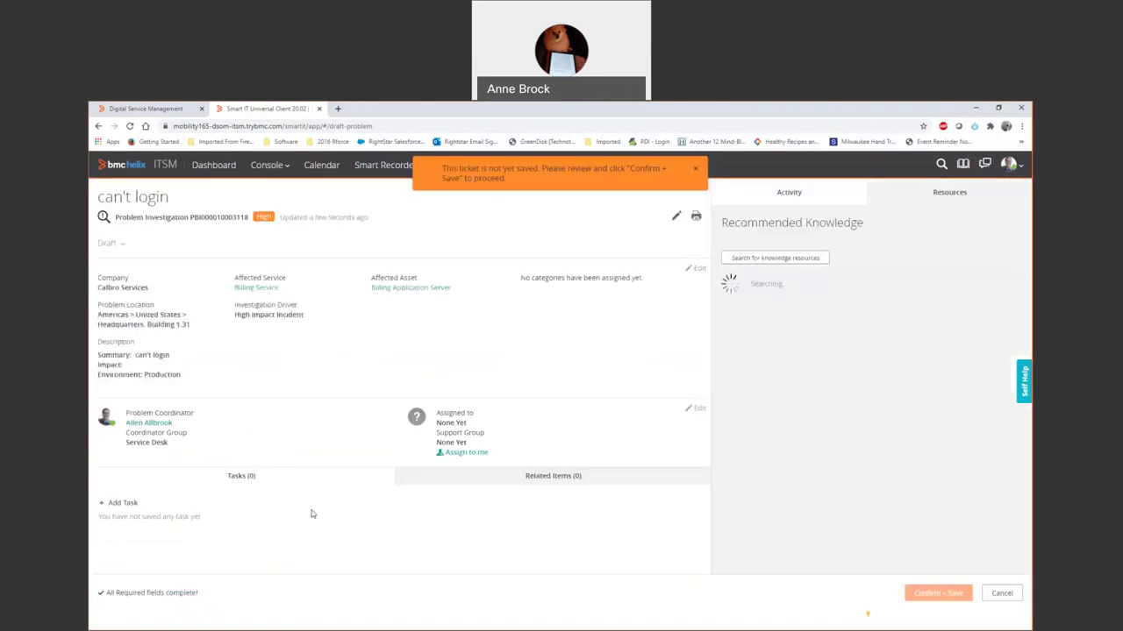
click(935, 595)
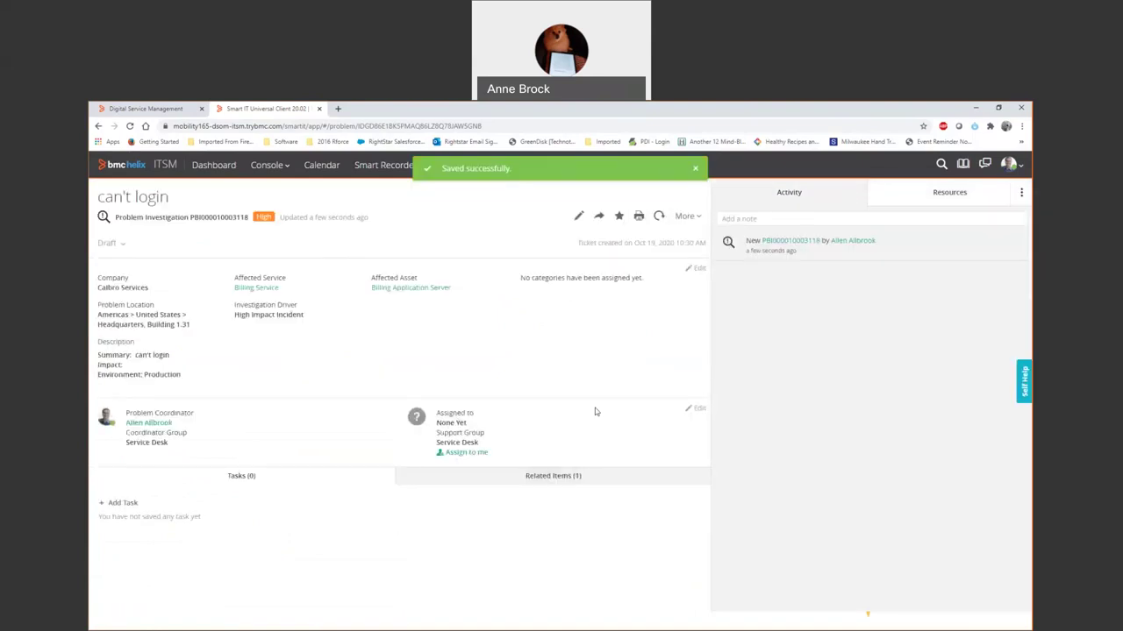
Create a related change request using the Billing System Restart template.
click(554, 479)
click(213, 504)
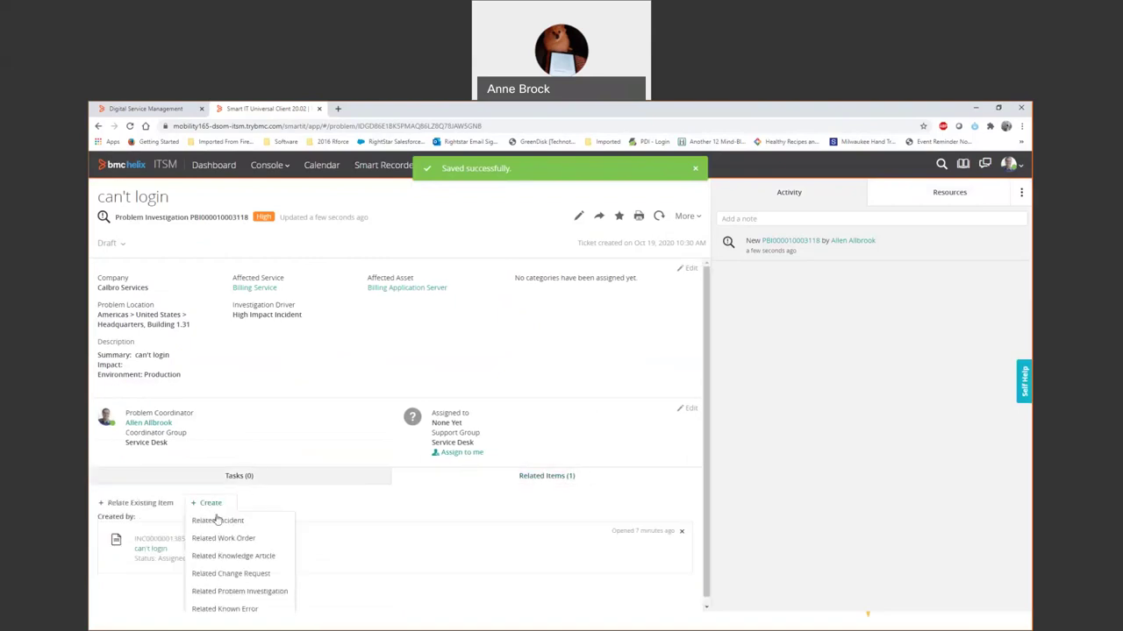
click(242, 574)
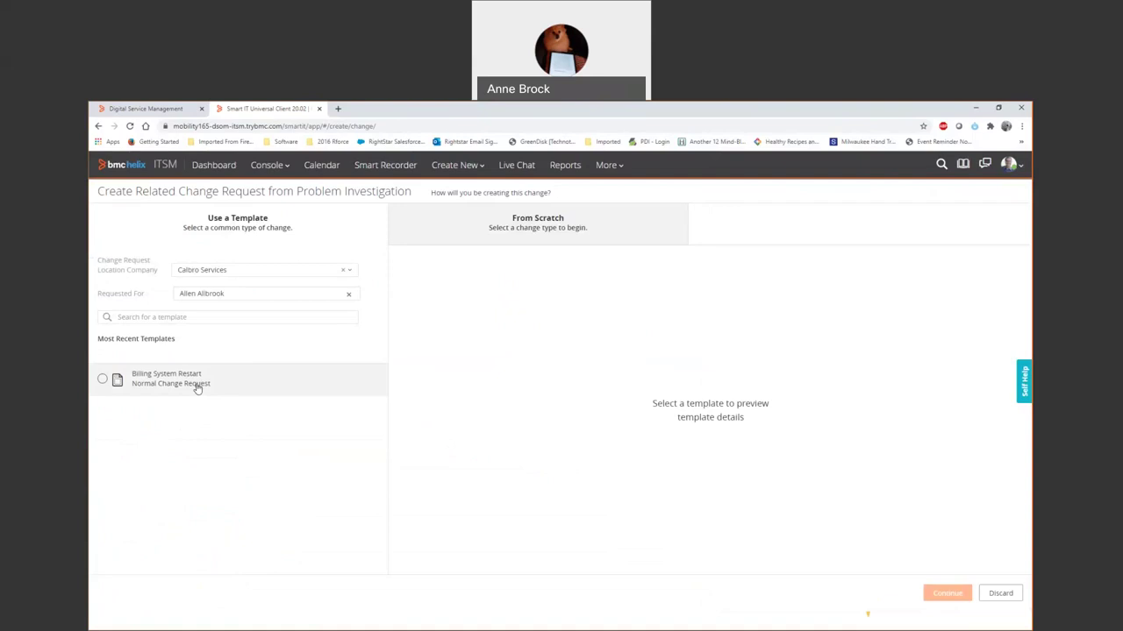
click(103, 379)
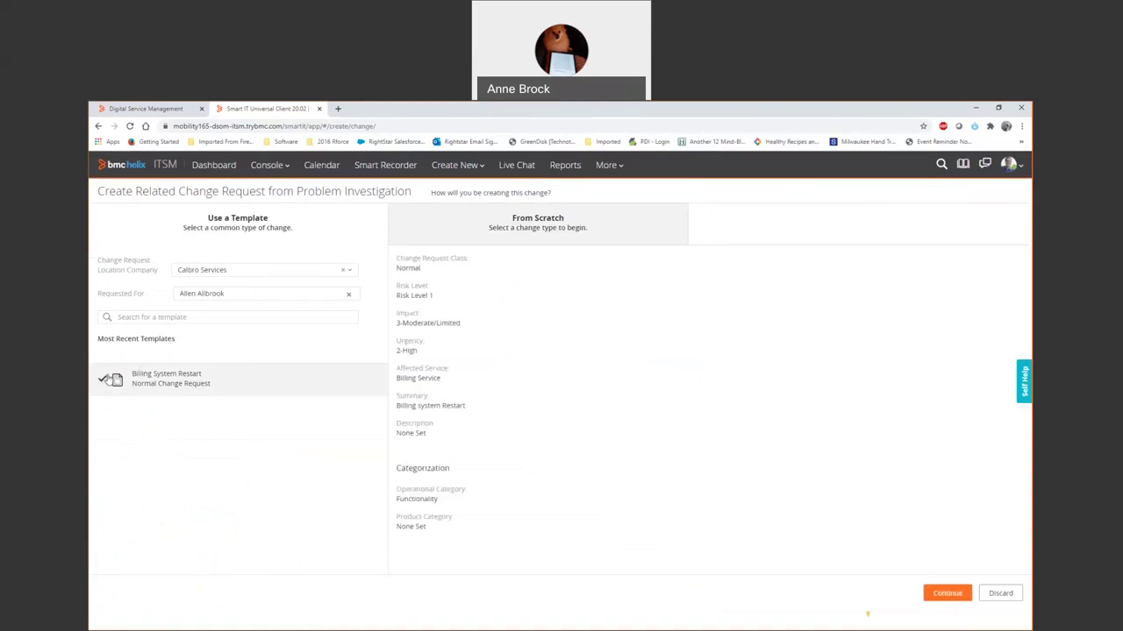
Set the change's impact to 1-Extensive/Widespread and advance to the configuration items step.
click(943, 594)
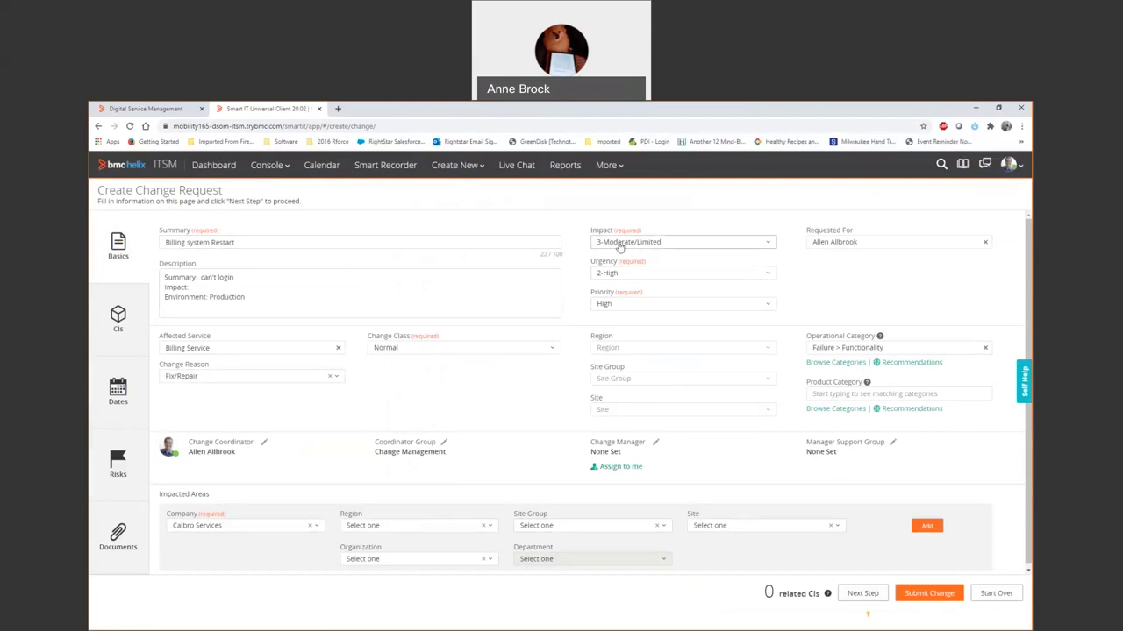
click(666, 242)
click(629, 259)
click(862, 594)
Search the configuration items for 'billing' and view the six matching CIs.
click(106, 325)
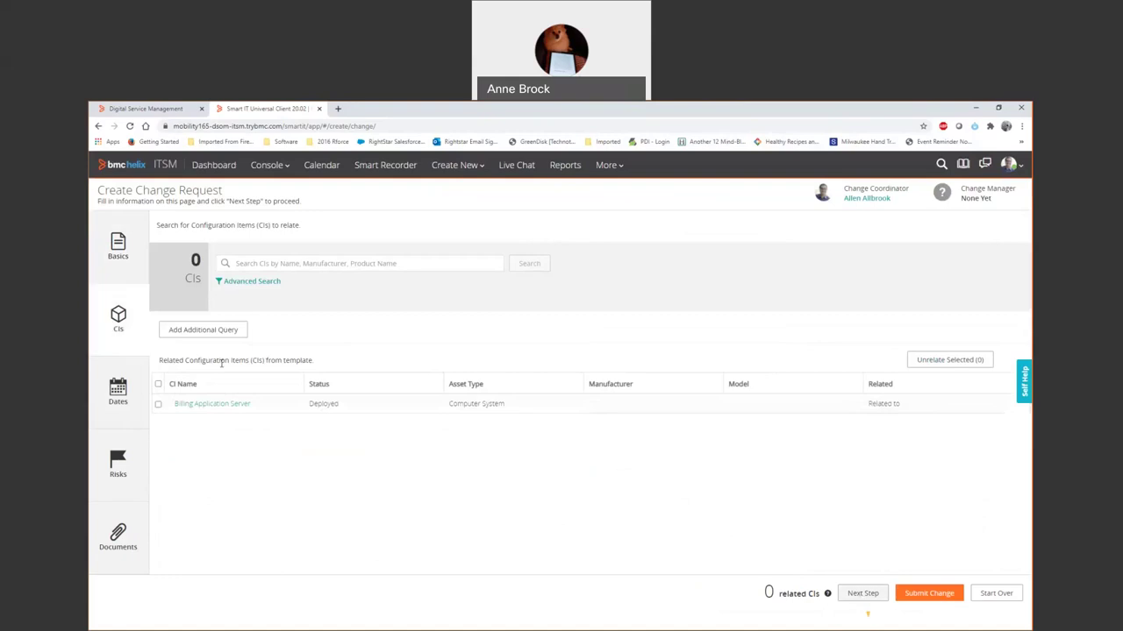
click(224, 415)
click(303, 264)
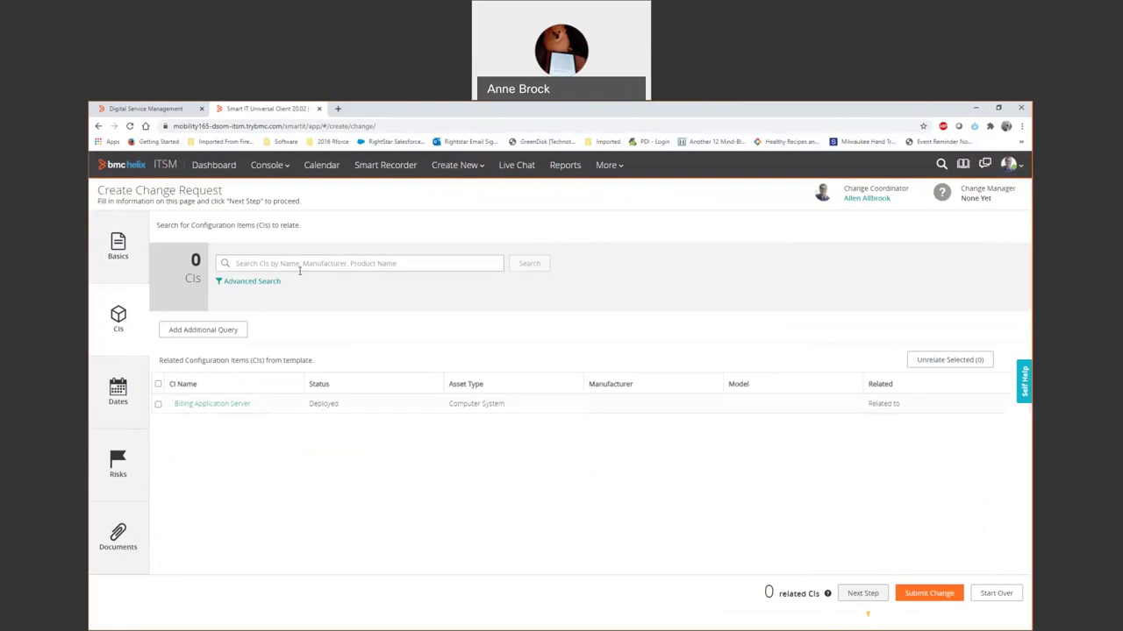
text(billing)
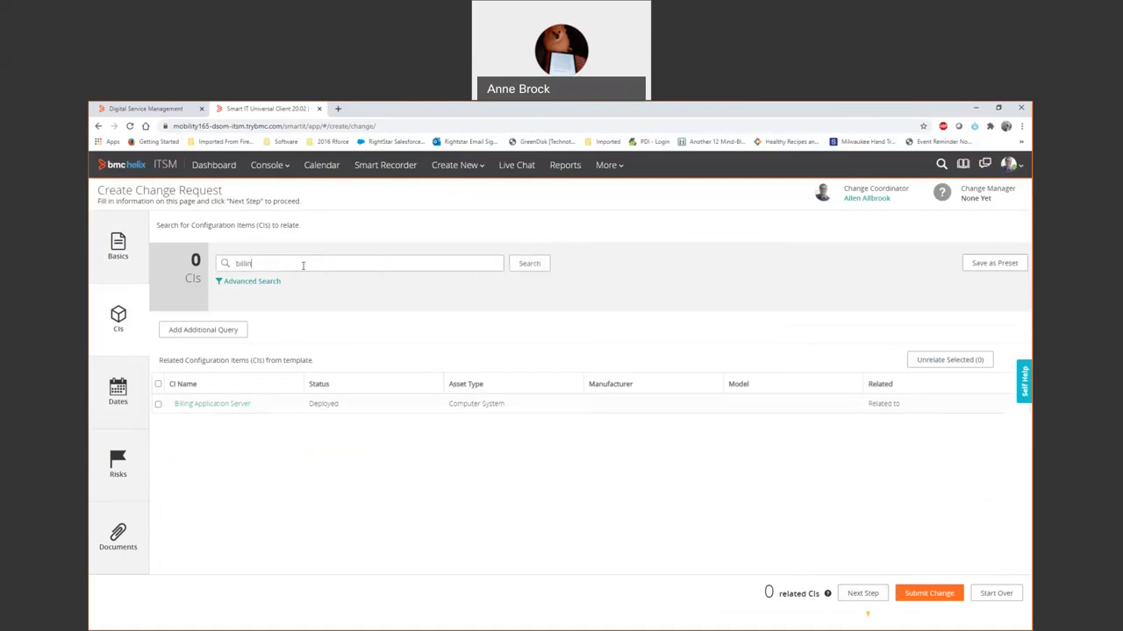
key(Return)
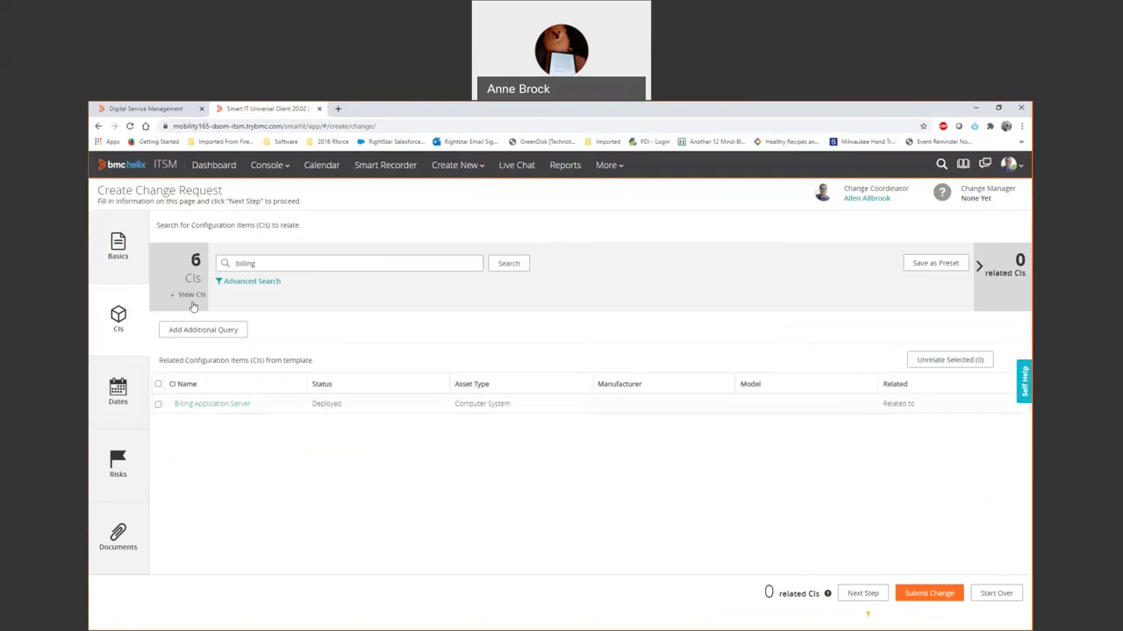
click(192, 295)
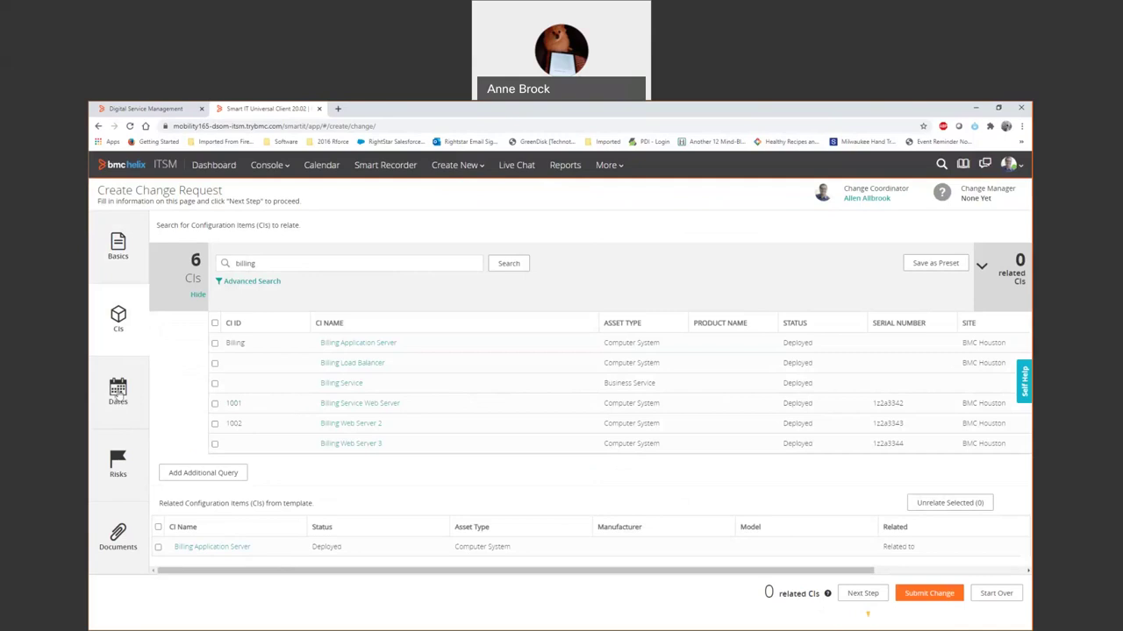
click(118, 395)
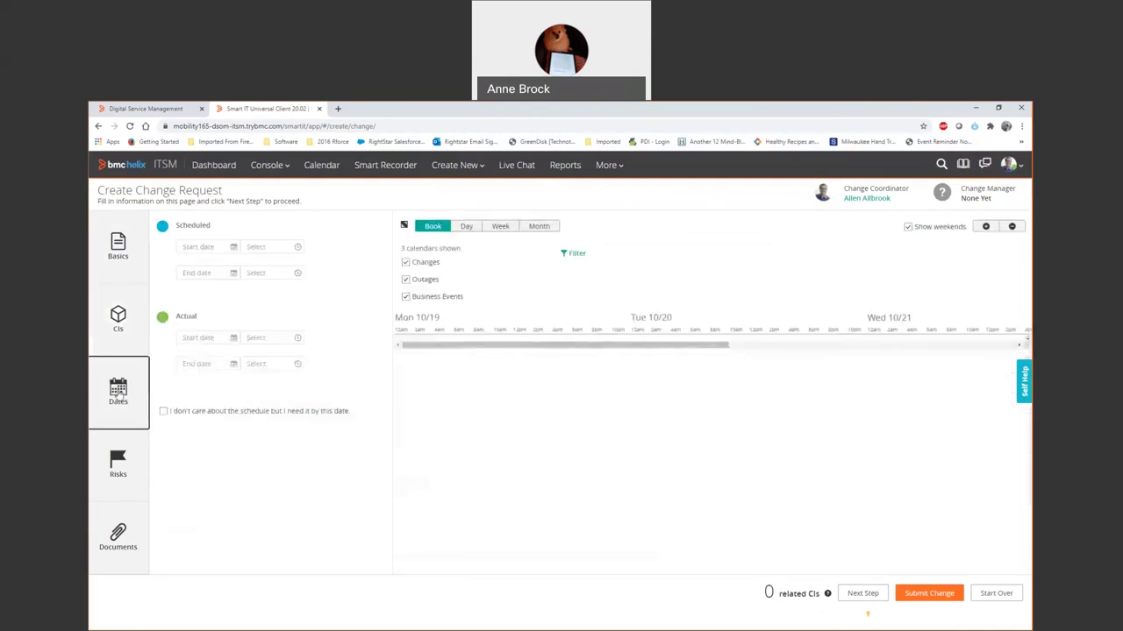
Schedule the change from Oct 21 to Oct 24, 2020 and check it on the month calendar.
click(211, 247)
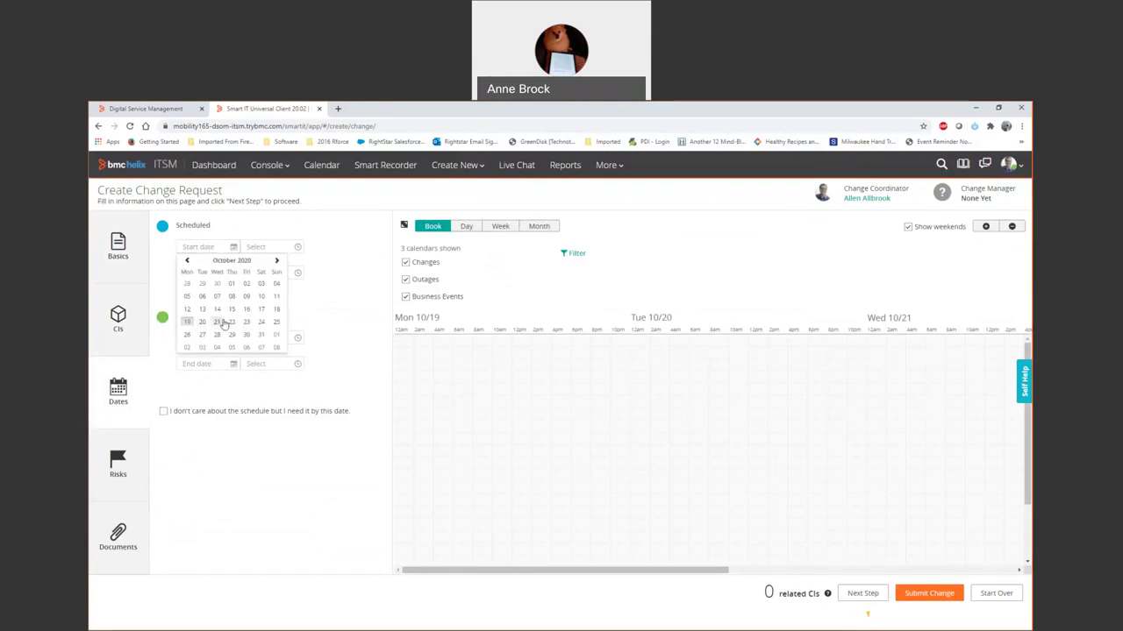
click(225, 323)
click(230, 273)
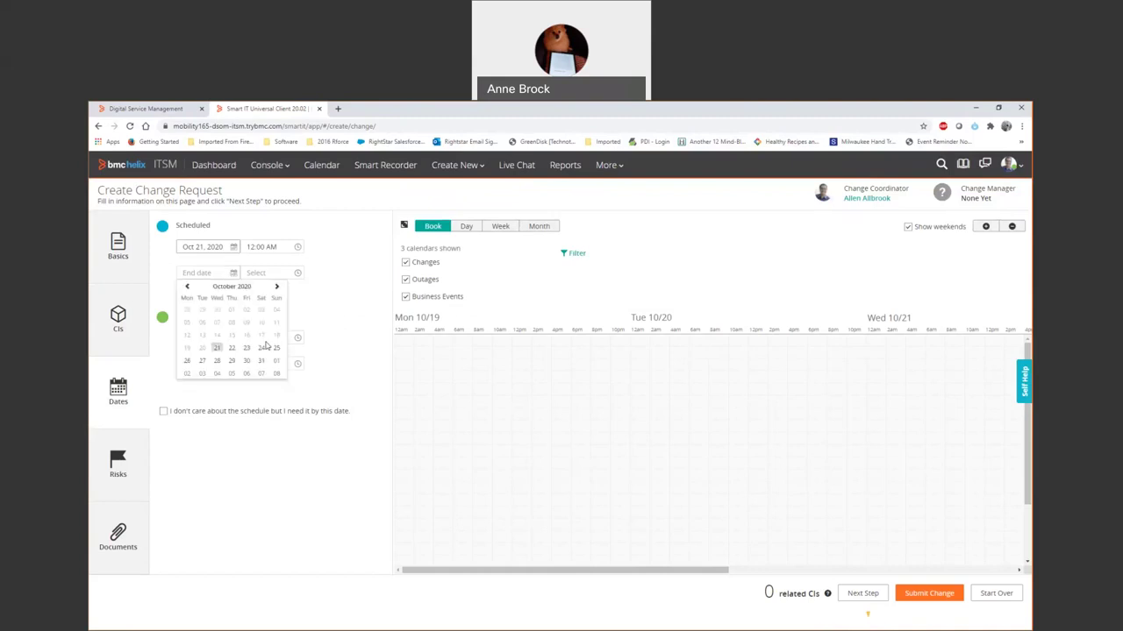
click(261, 349)
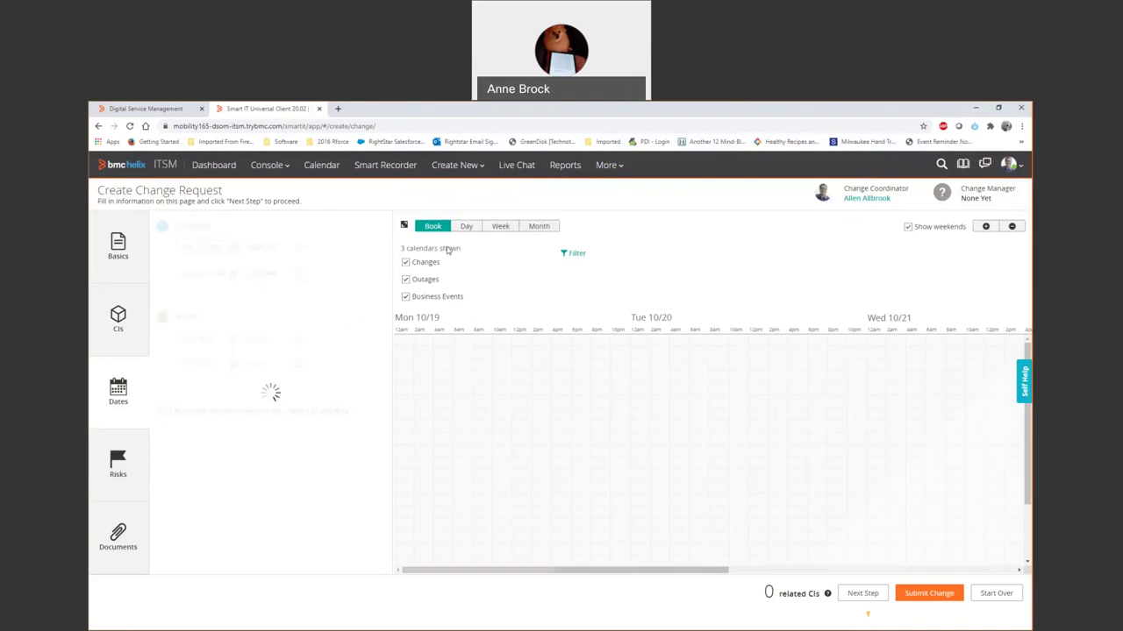
click(539, 227)
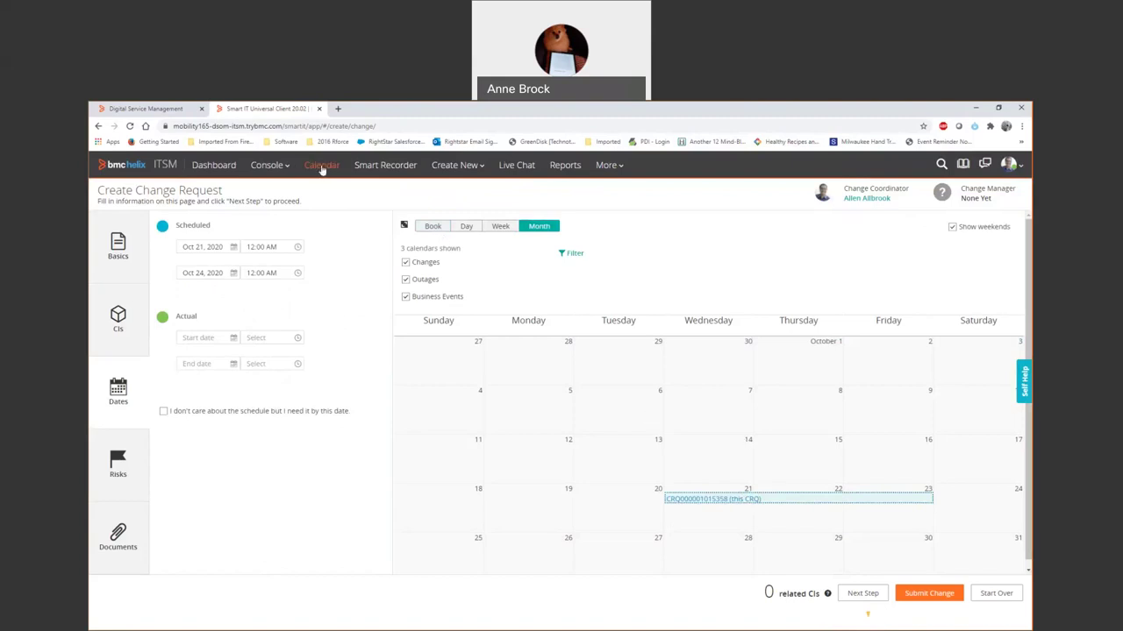
click(321, 166)
click(123, 465)
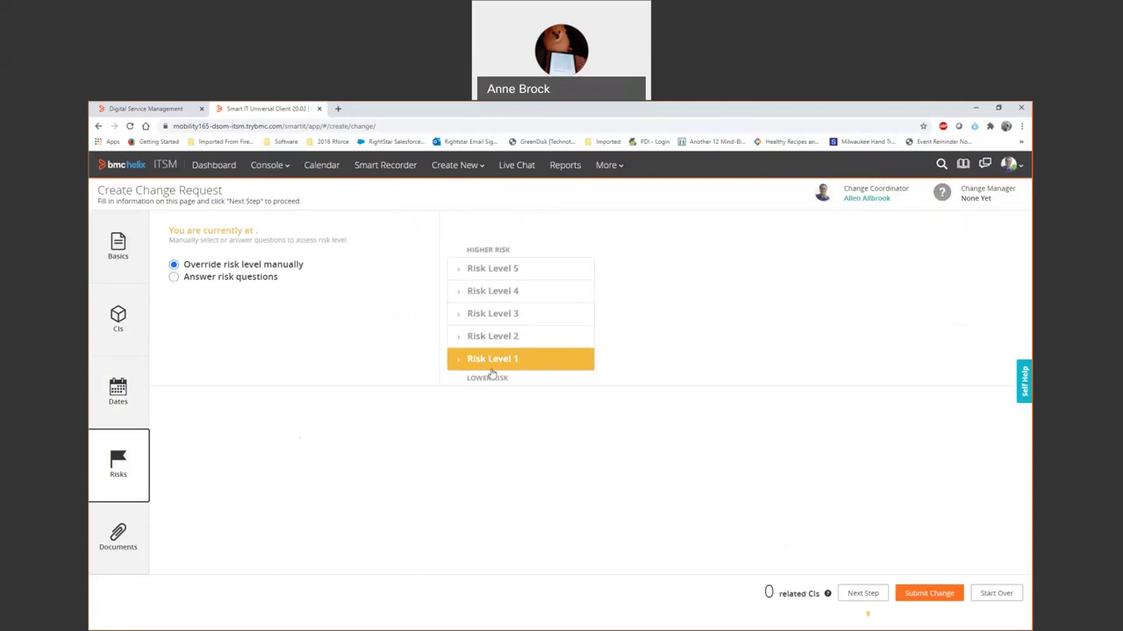
Answer the risk questions with Yes, Never, Not possible for this RFC, and No.
click(266, 279)
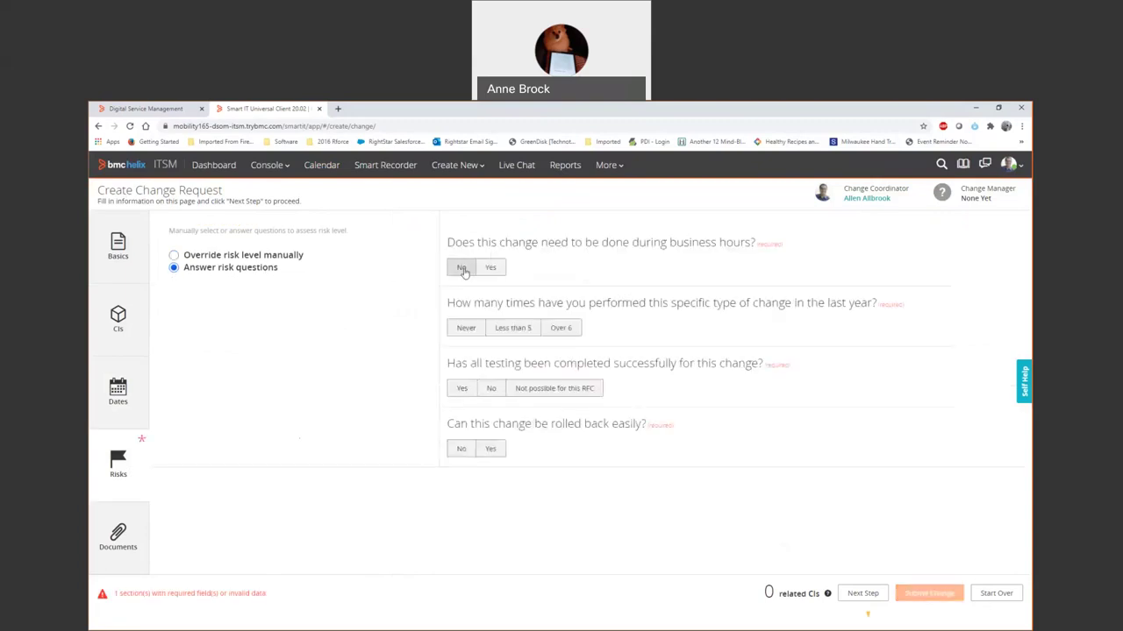
click(463, 269)
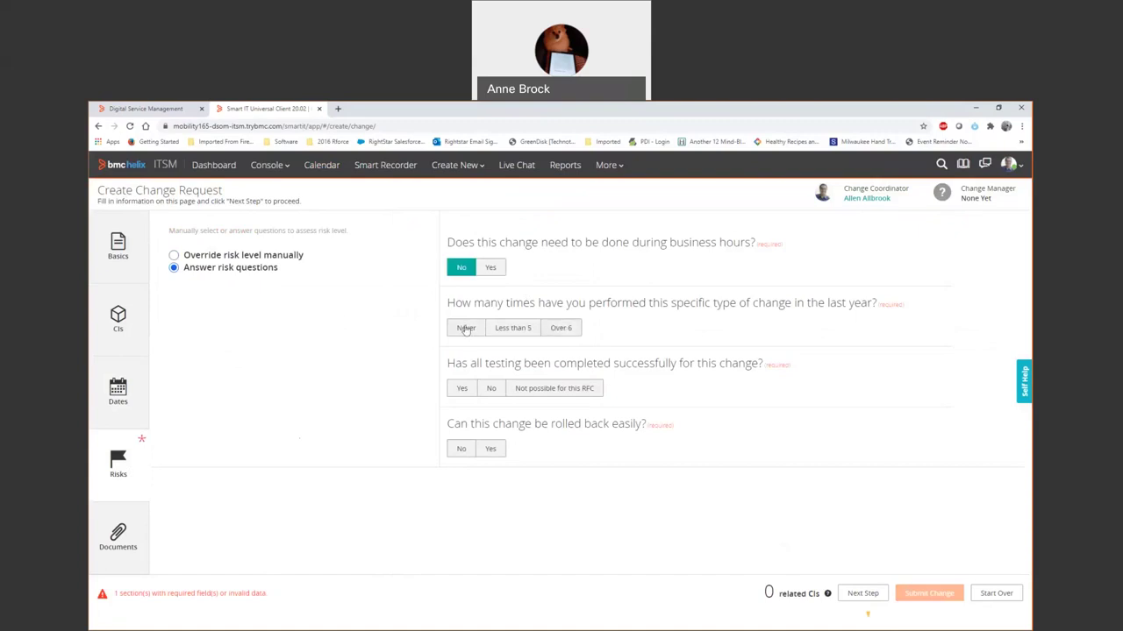
click(488, 269)
click(469, 330)
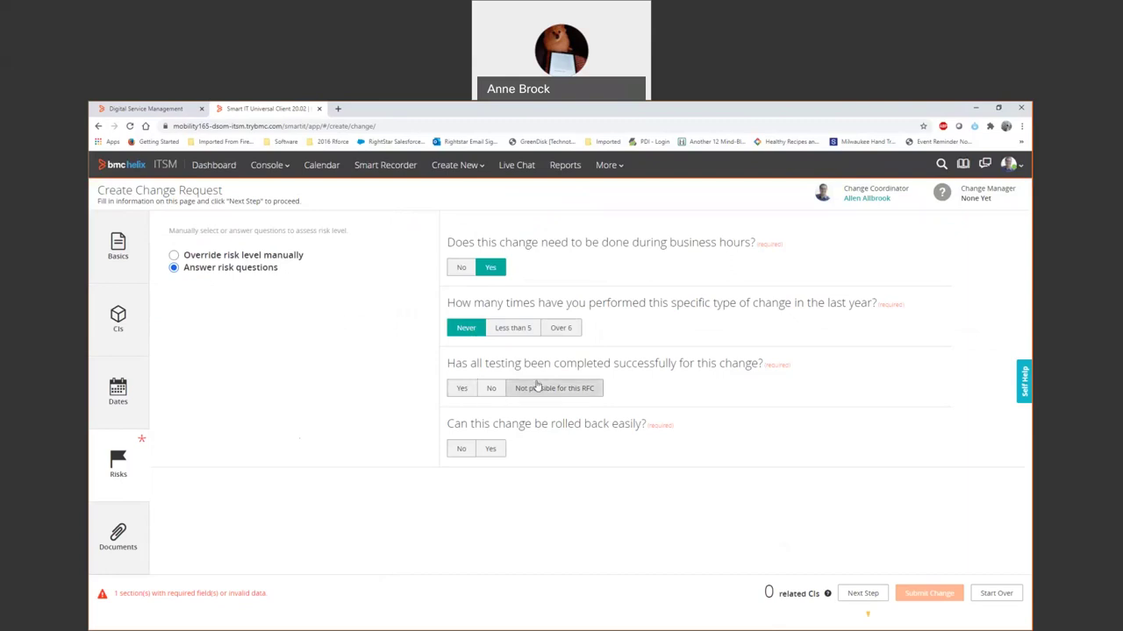
click(535, 389)
click(461, 451)
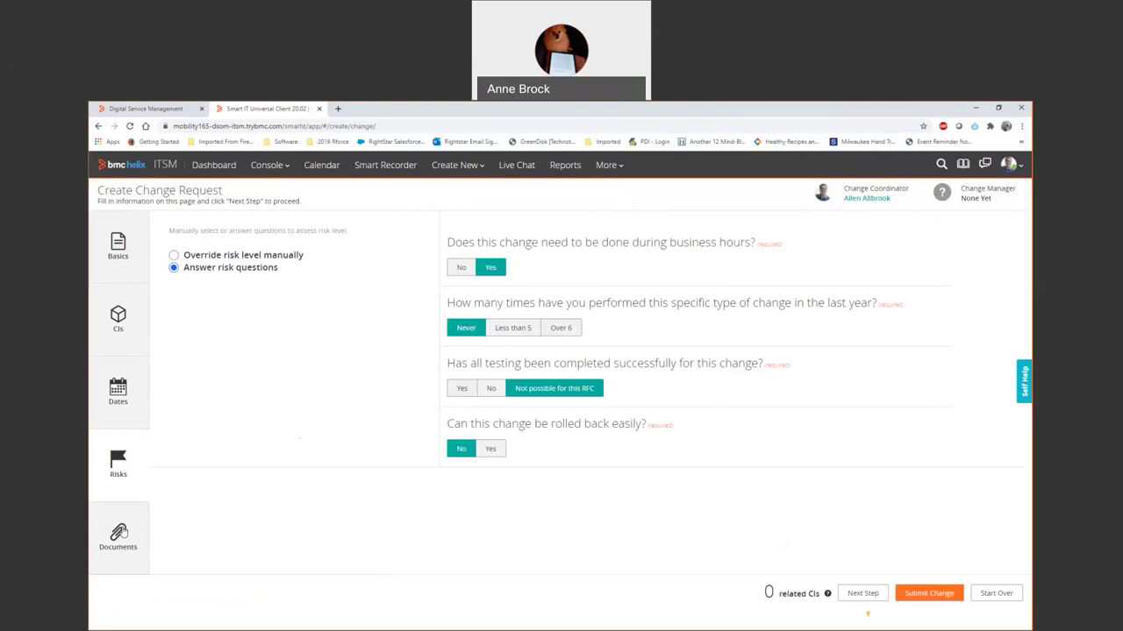
Add a Business Justification document attaching remedy integrations.png, described as 'bus justification'.
click(122, 530)
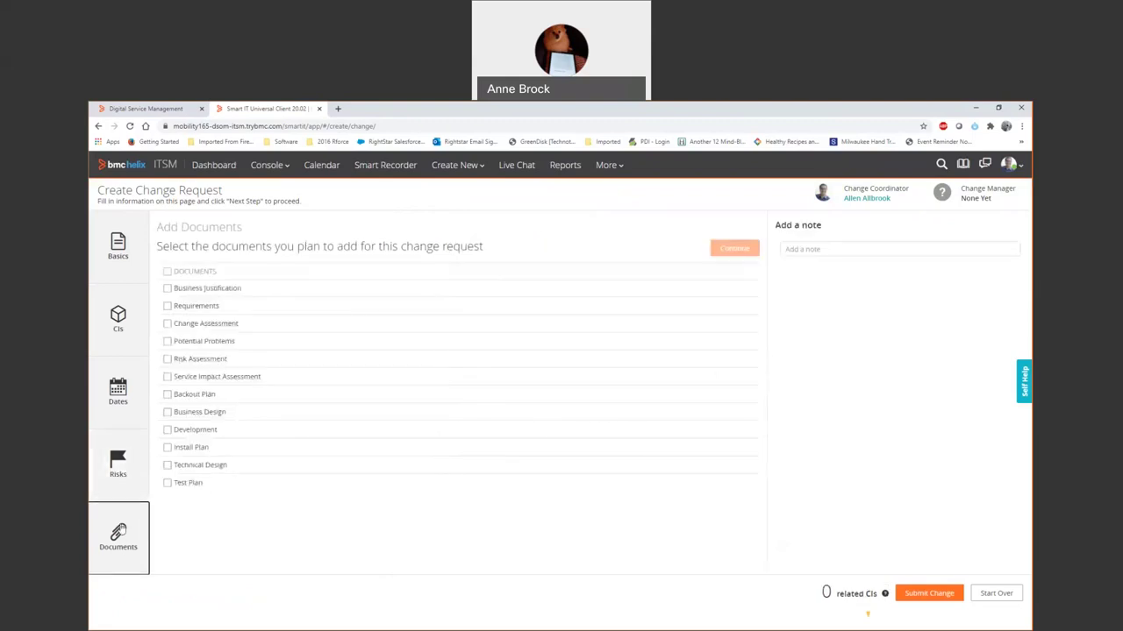
click(169, 289)
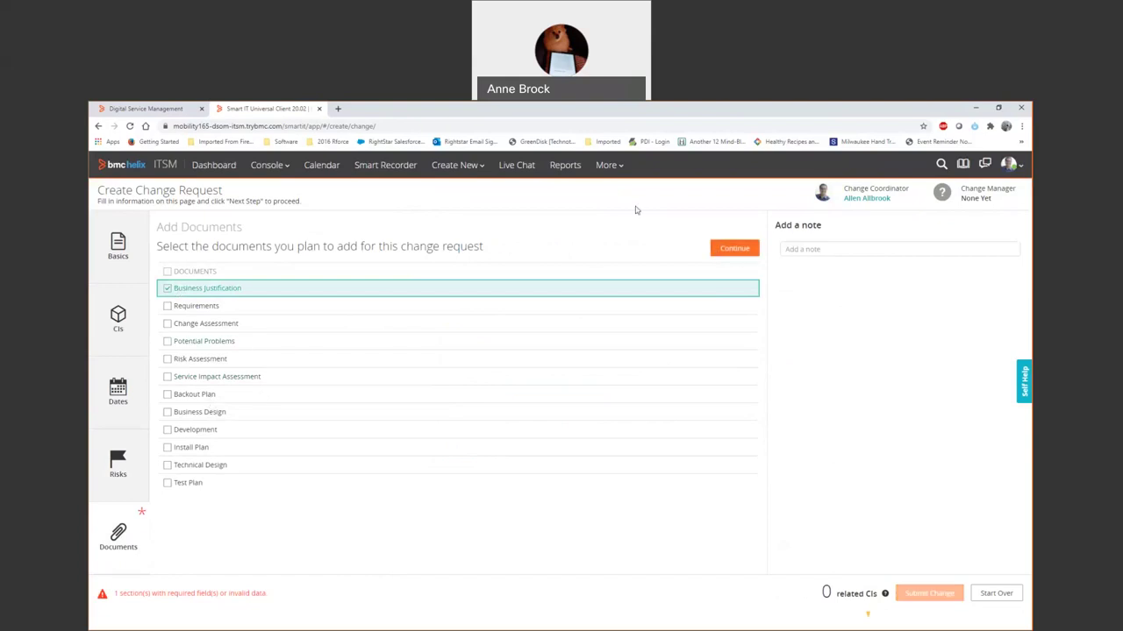
click(728, 248)
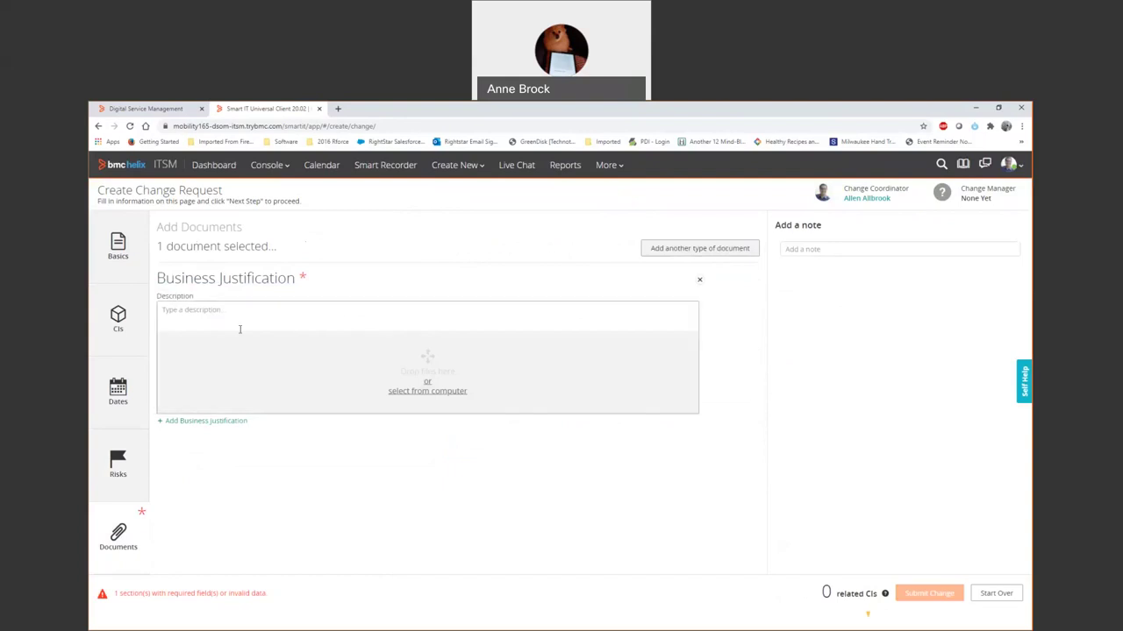
click(427, 393)
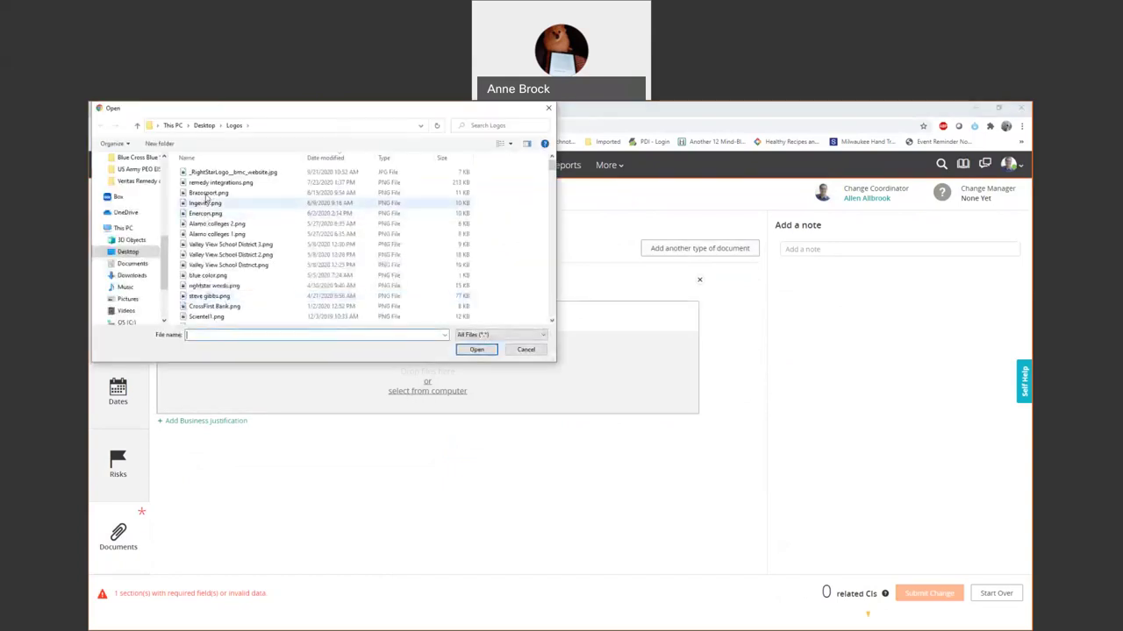
double_click(210, 182)
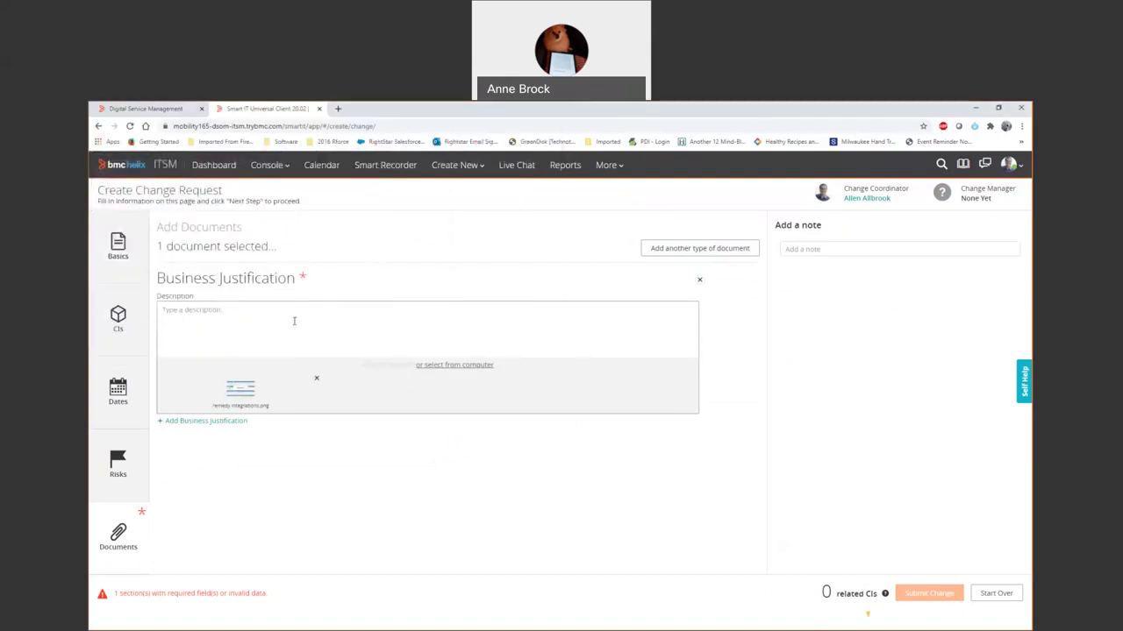
click(294, 321)
text(bu)
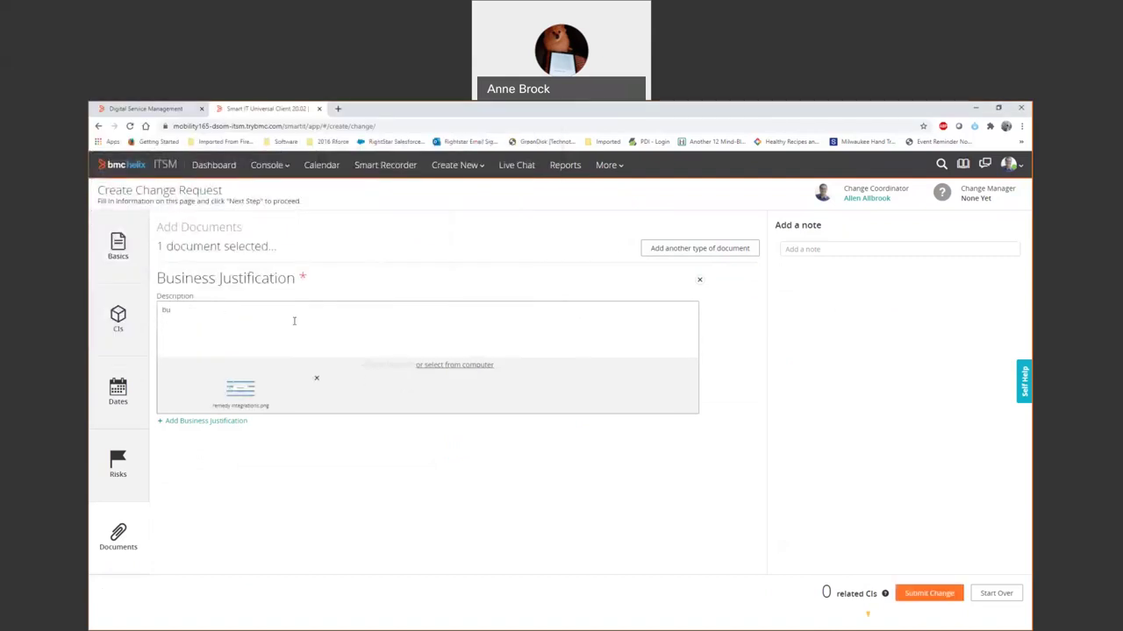
text(s justification)
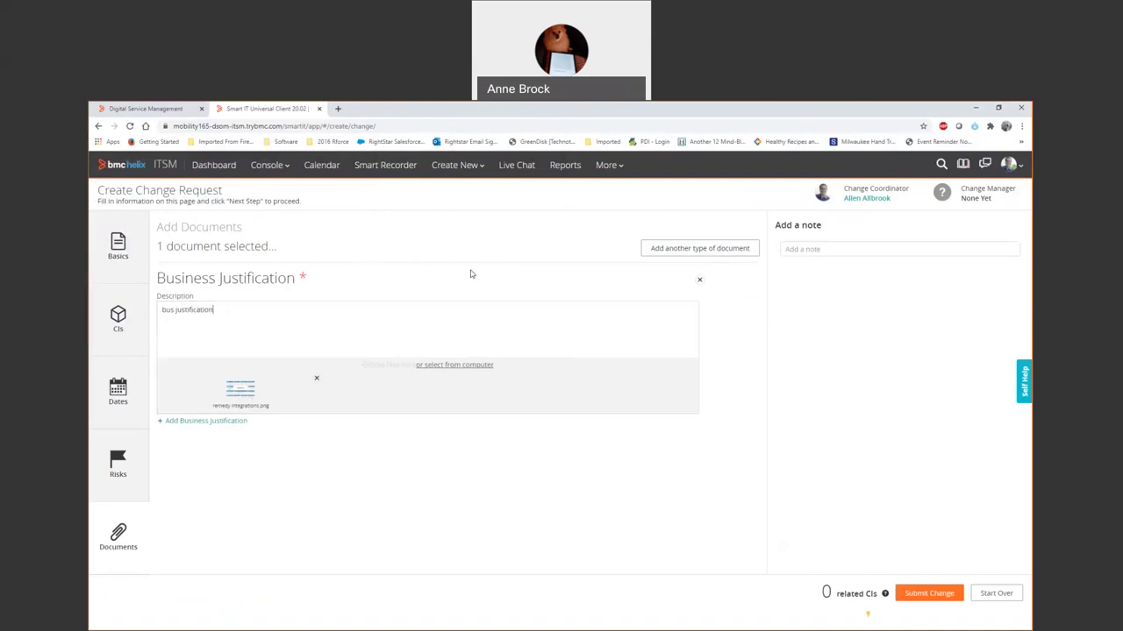
click(698, 251)
Submit the change request using Submit and Prepare Impact Analysis.
click(930, 594)
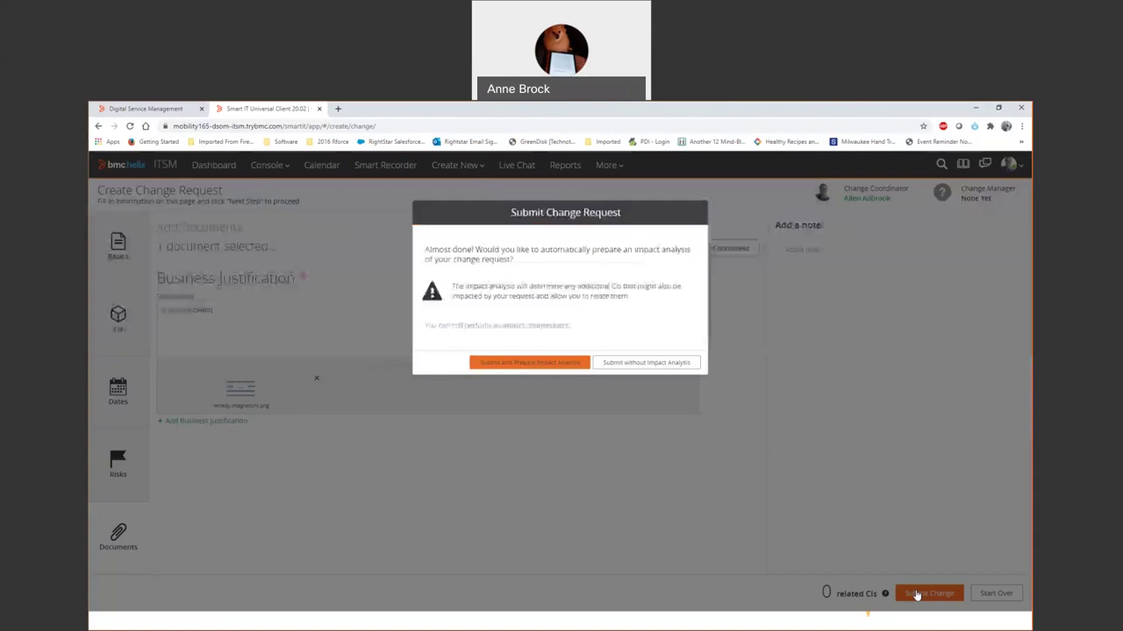
click(523, 365)
click(524, 365)
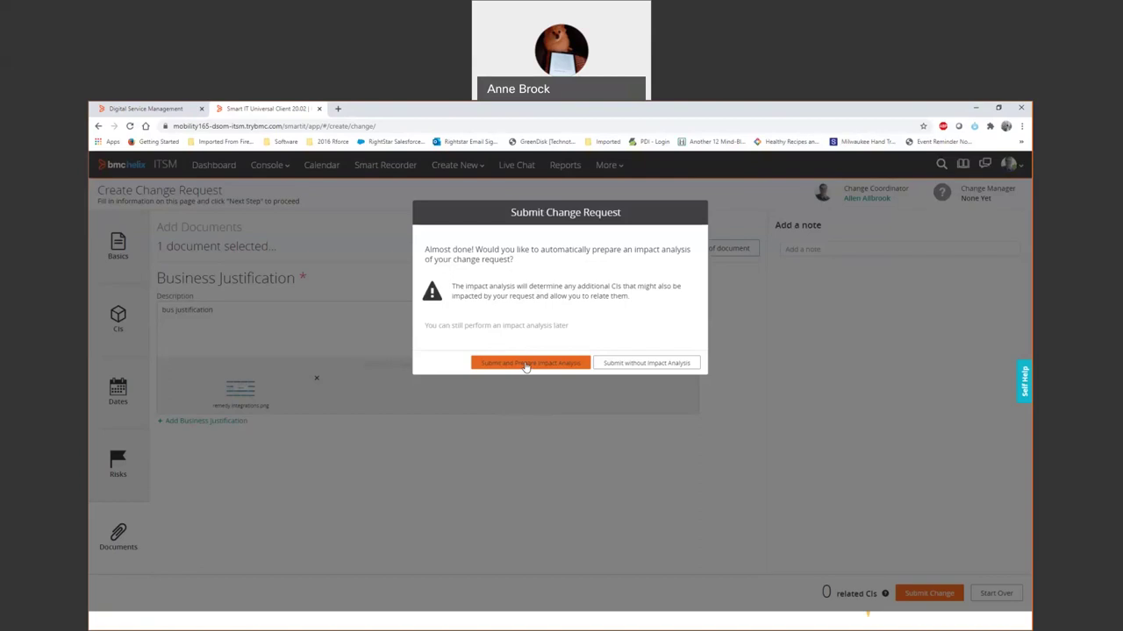
click(526, 365)
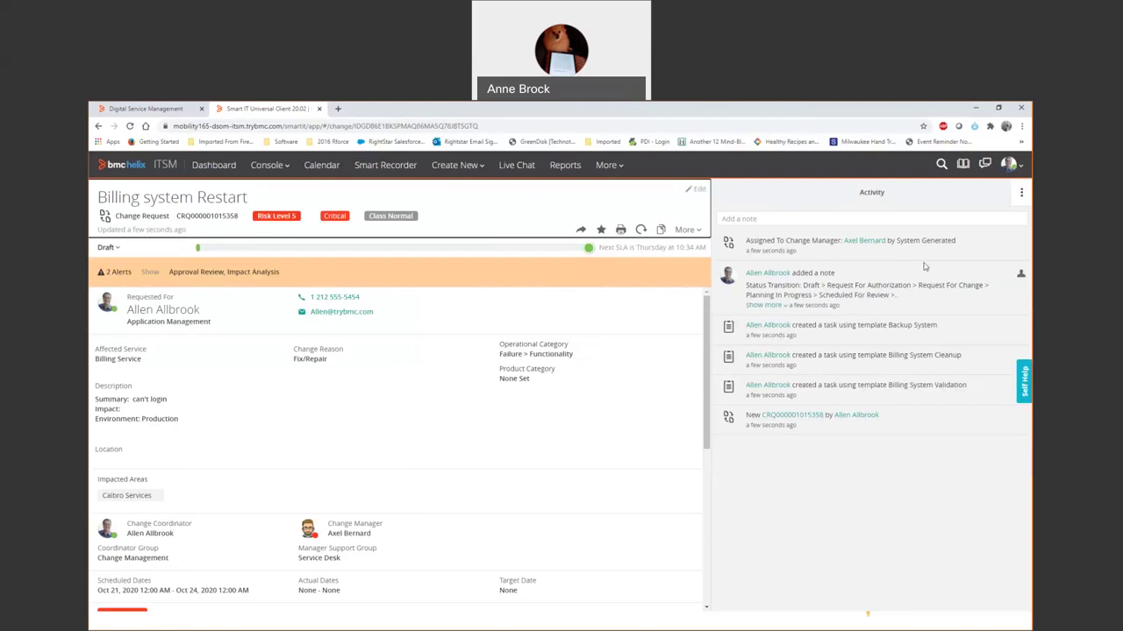
Expand and read the full status transition note.
click(756, 305)
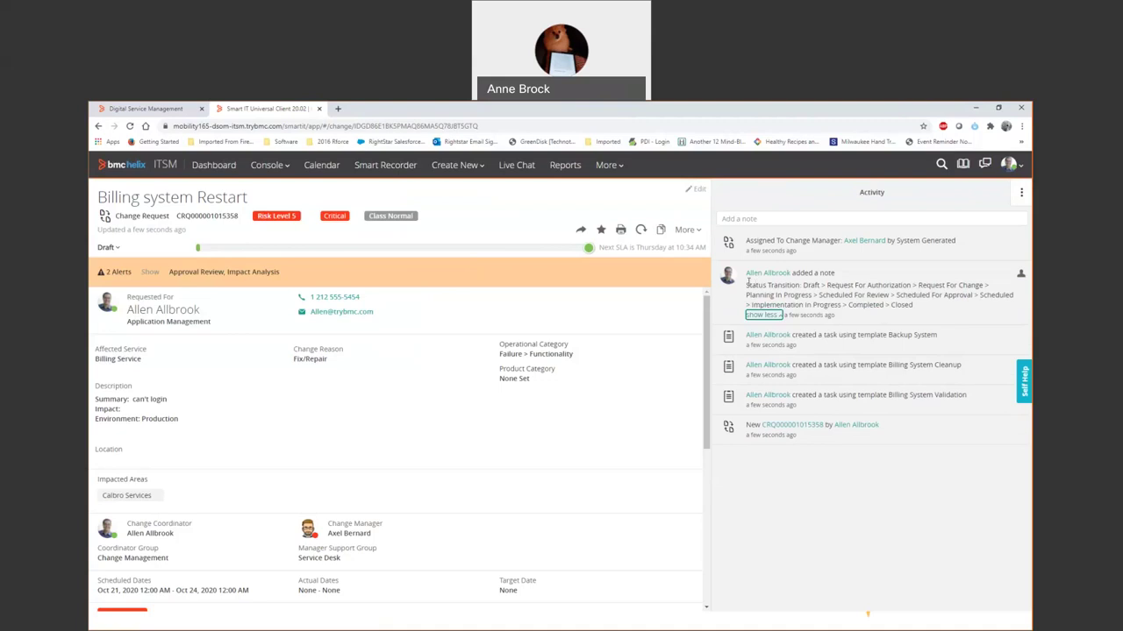
drag(747, 281, 932, 314)
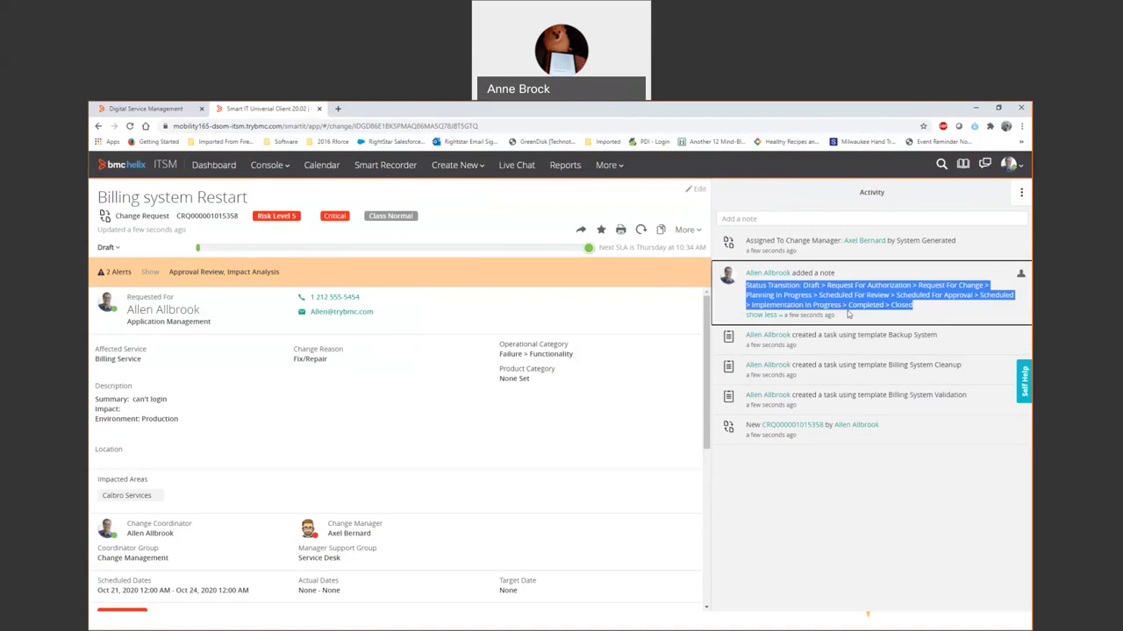
click(904, 305)
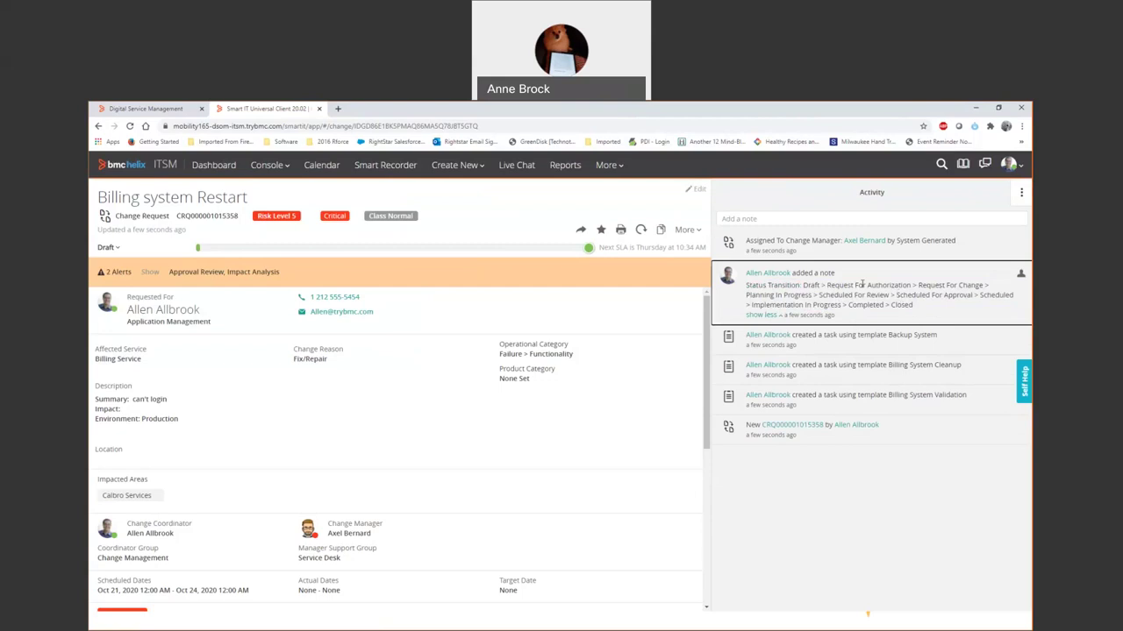
Refresh the change request and page through its impact analysis and approval review alerts.
click(640, 231)
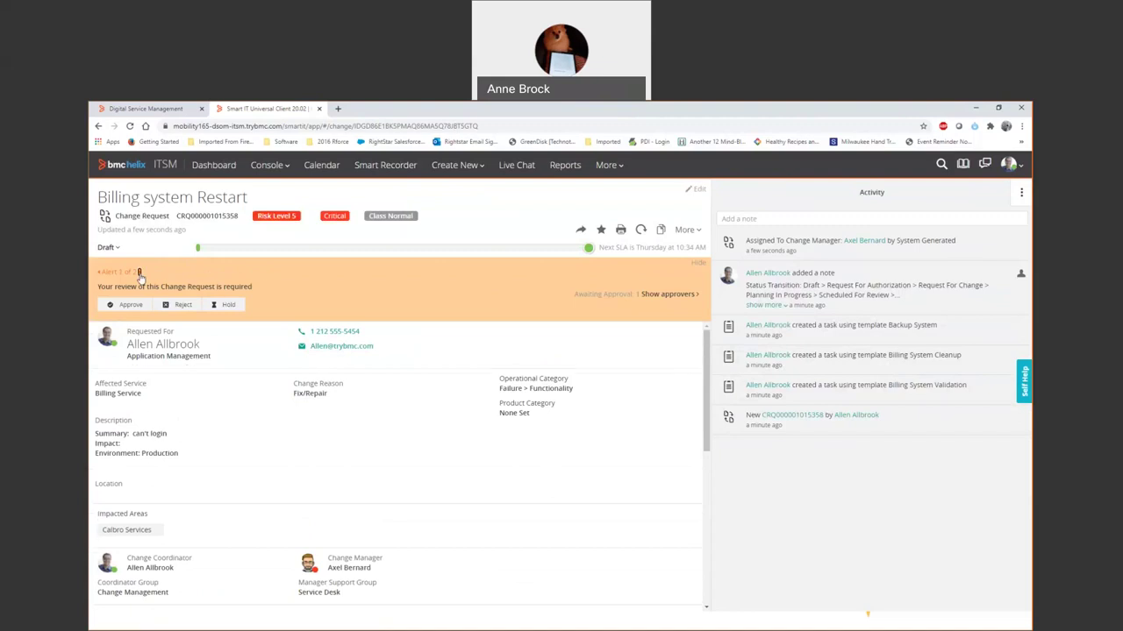
click(138, 272)
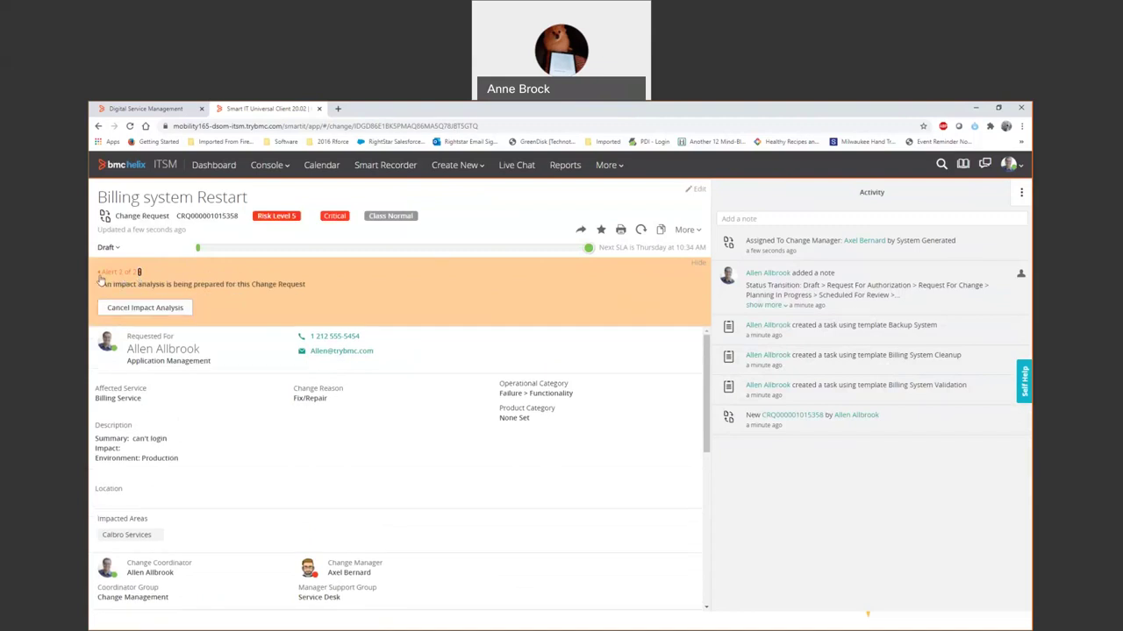
click(100, 273)
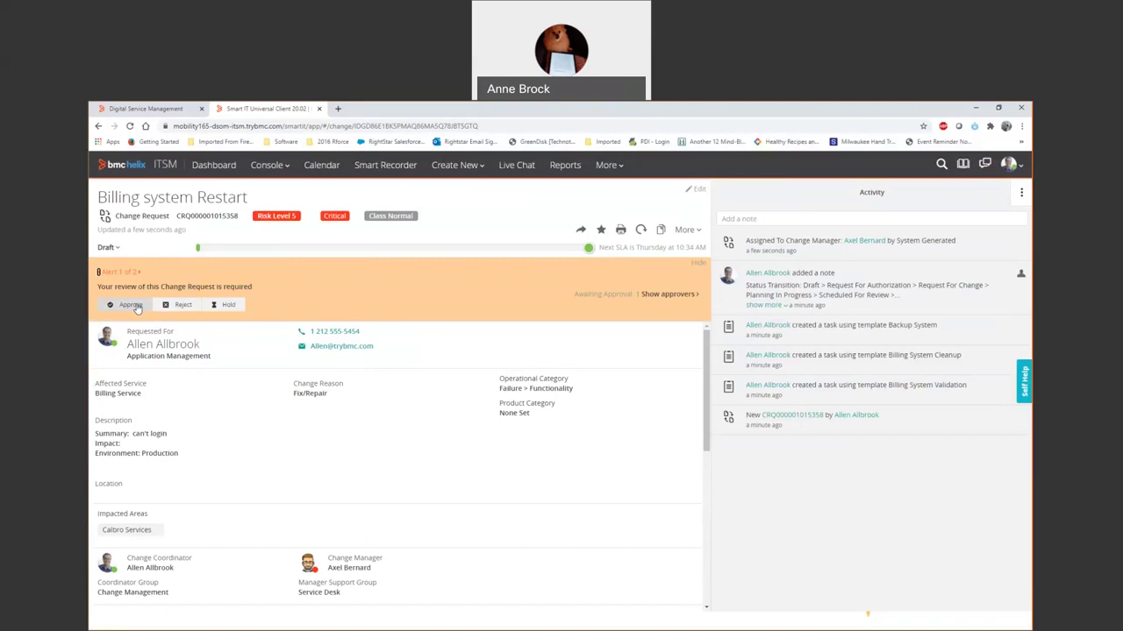
Approve the Billing system Restart change and refresh it to show Request For Change.
click(133, 306)
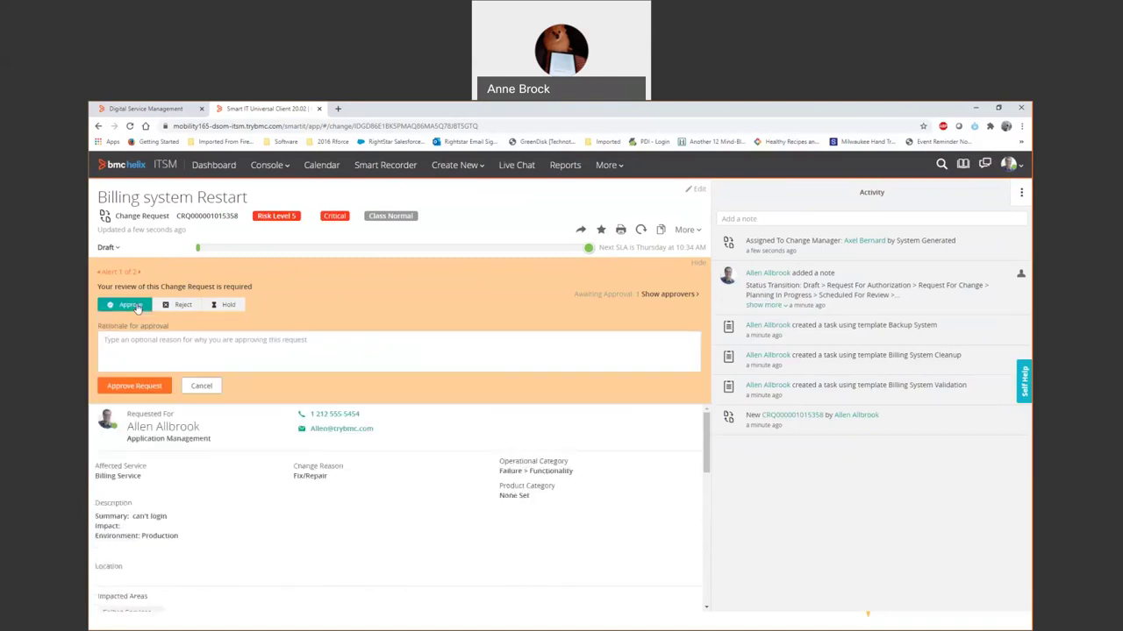
click(157, 389)
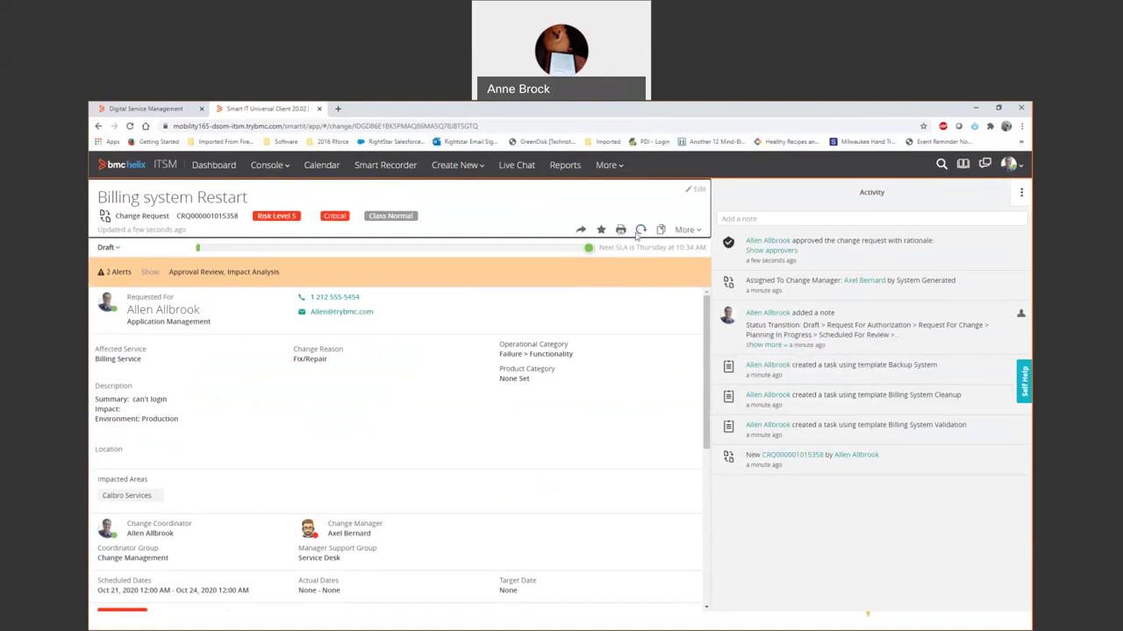
click(640, 230)
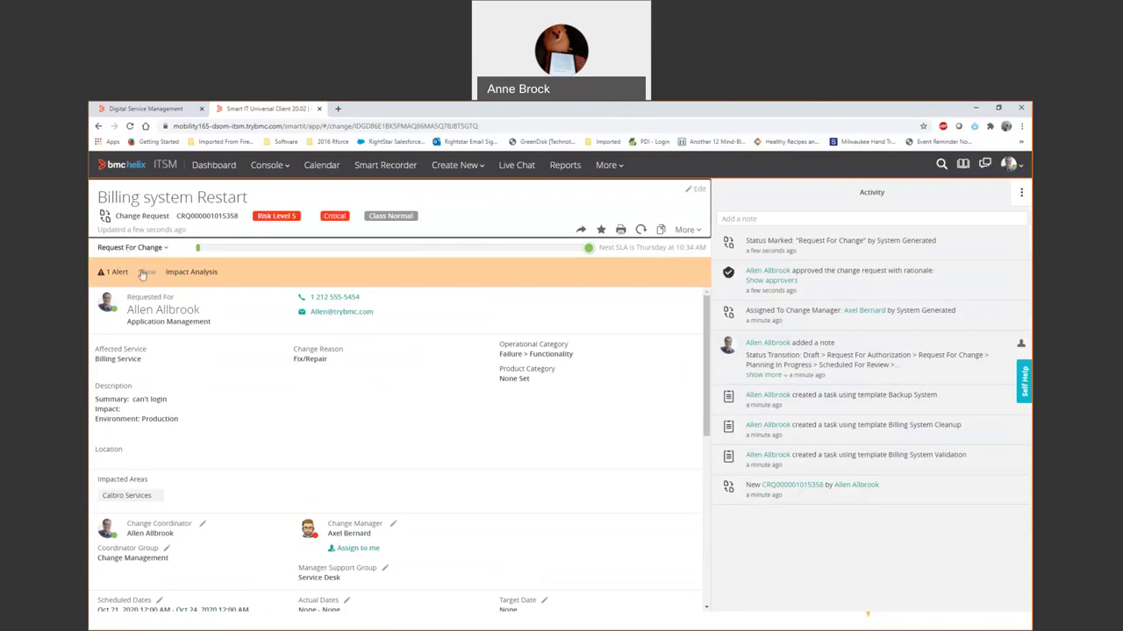
Conduct the impact analysis, expand all CIs, and relate all 12 impacted CIs to the change.
click(143, 274)
click(172, 299)
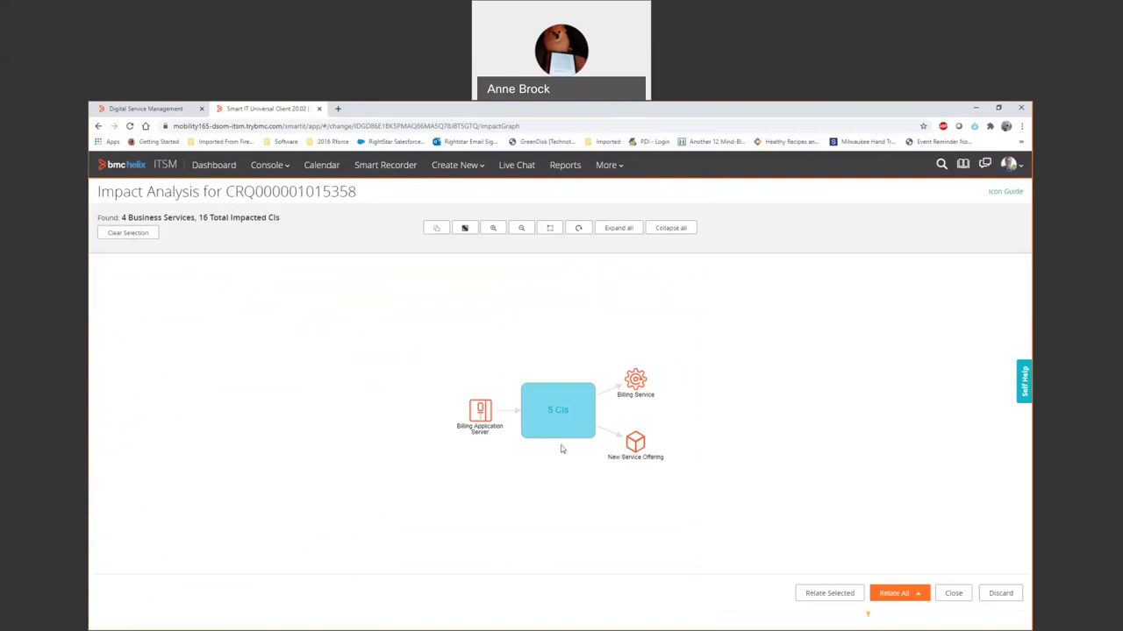
click(618, 229)
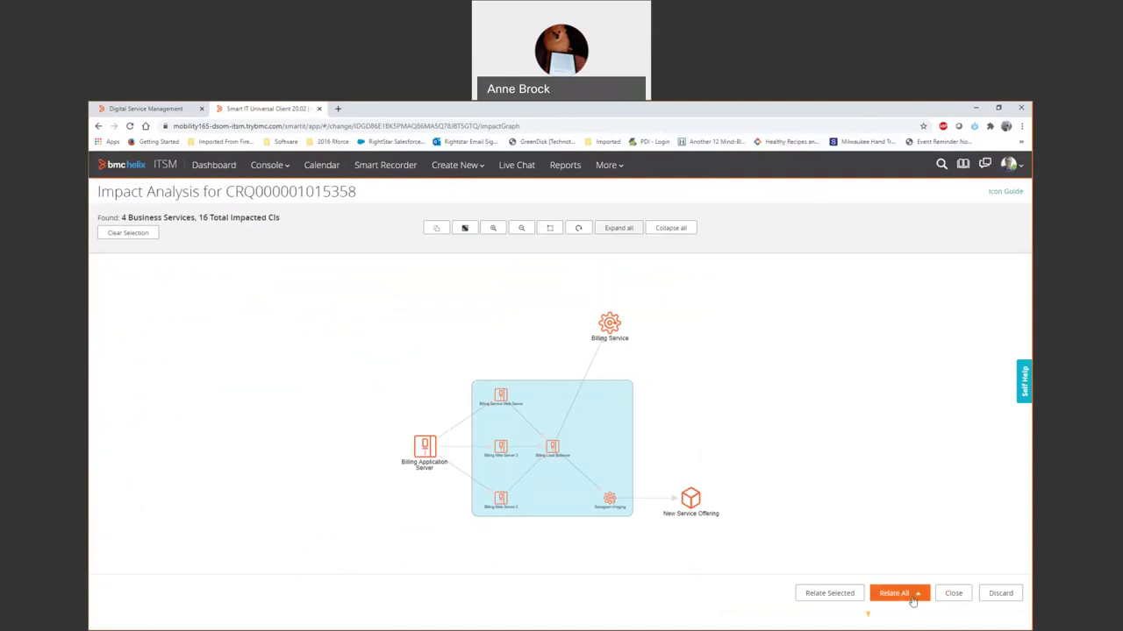
click(913, 601)
click(906, 575)
click(554, 339)
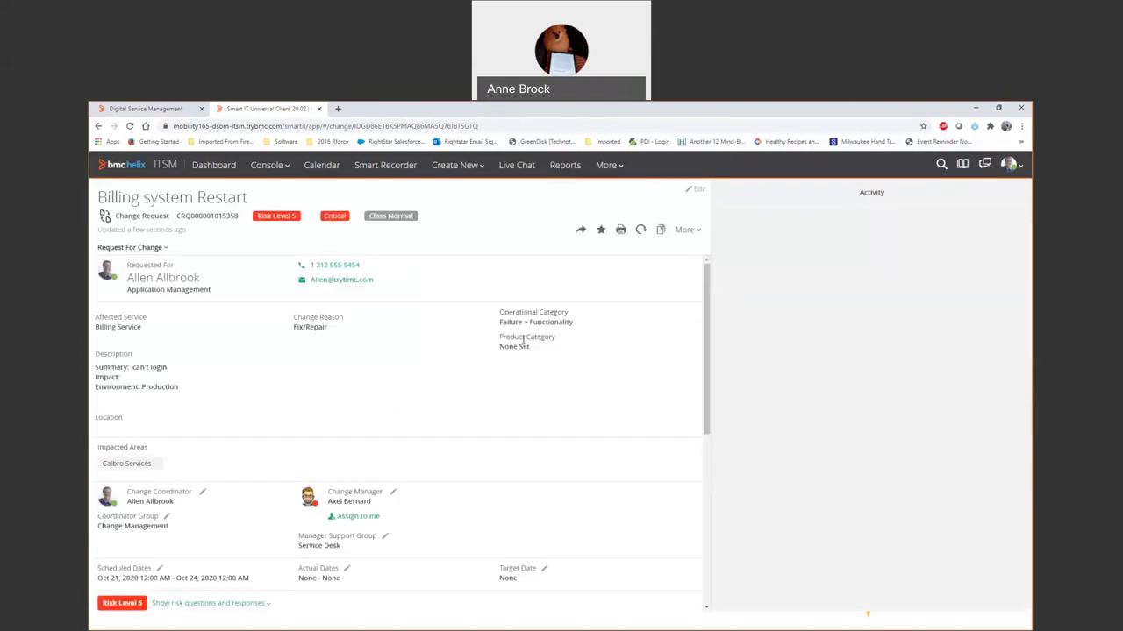
Review the seven CIs on the Configuration Items tab, then switch to the Smart Reporting dashboard.
scroll(351, 442, down, 3)
scroll(351, 442, down, 2)
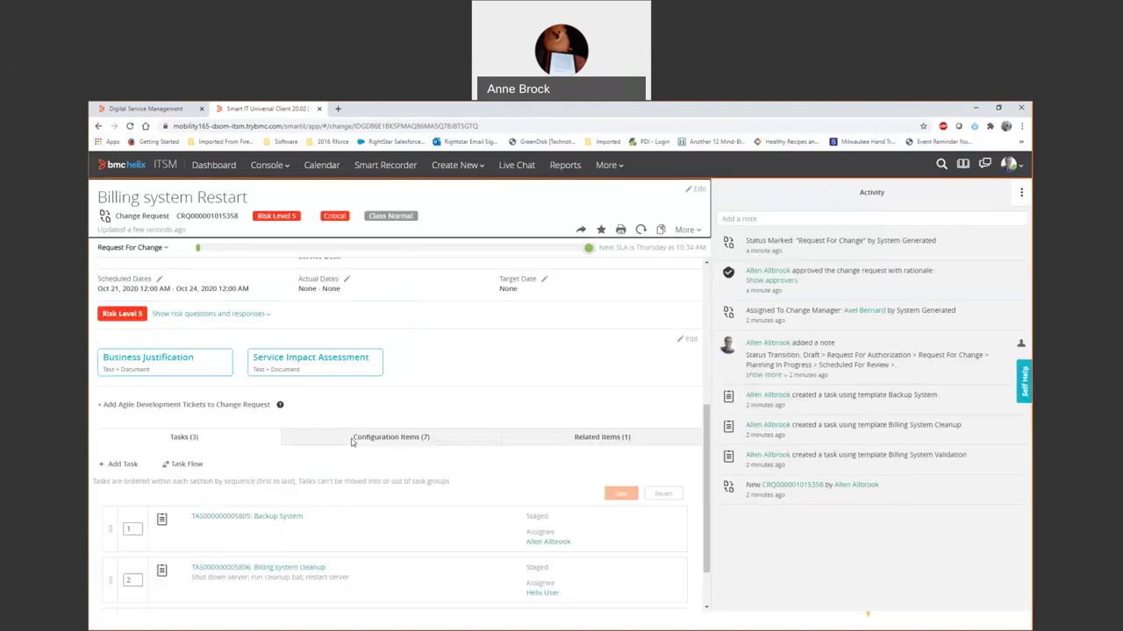
click(377, 431)
scroll(339, 522, down, 2)
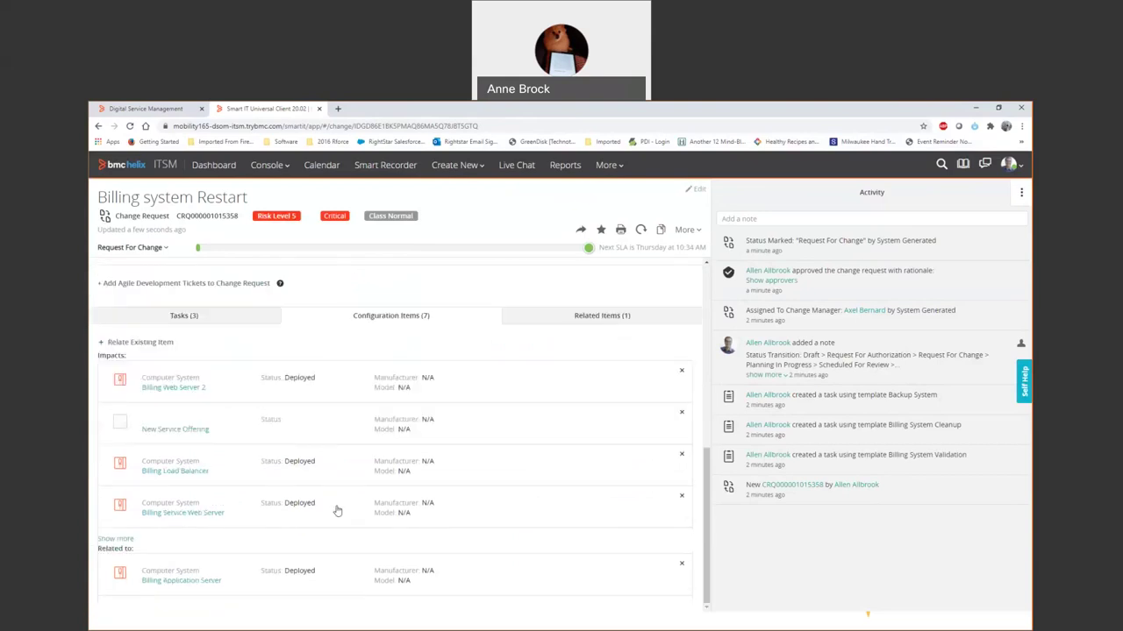
scroll(337, 511, up, 7)
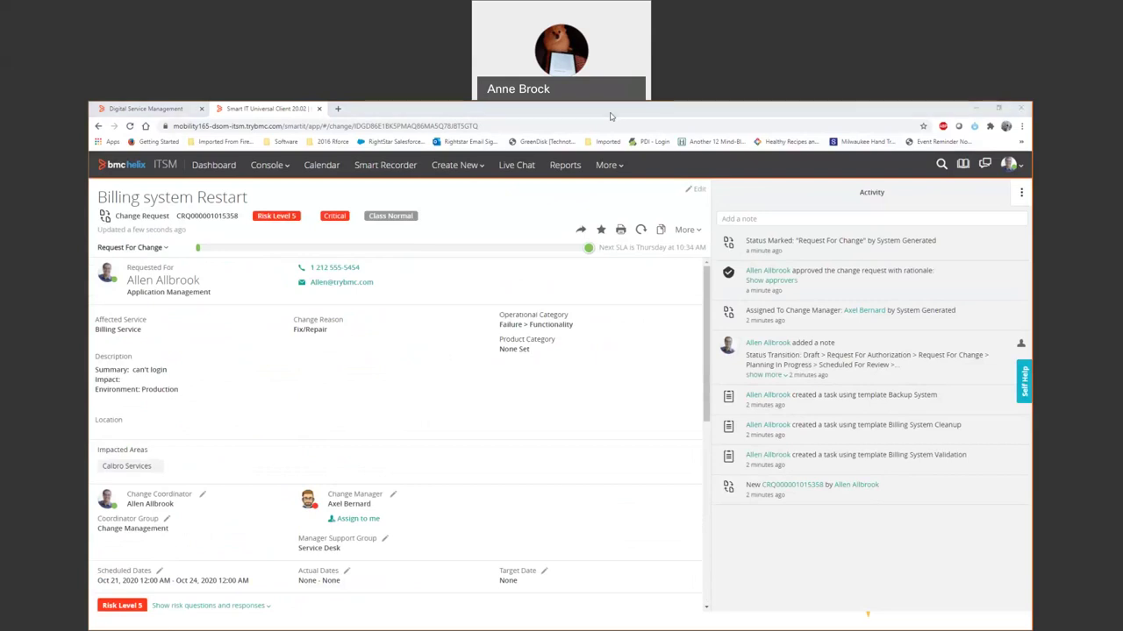
key(alt+Tab)
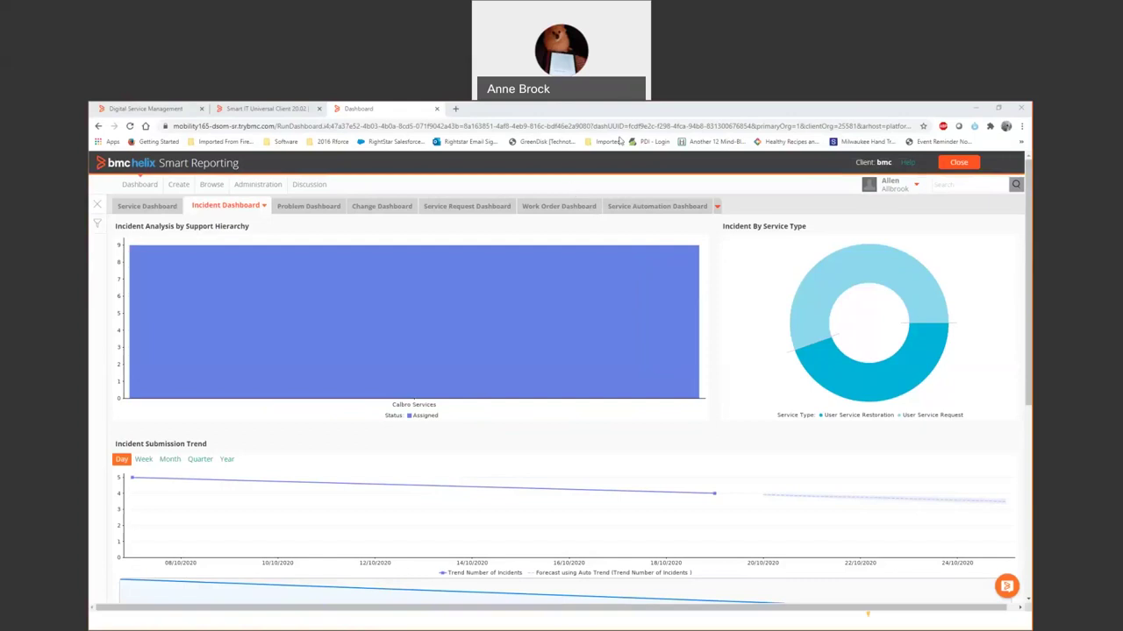
Drill the support-hierarchy chart through Calbro Services, IT Support and Service Desk, then open Create.
click(559, 206)
mouse_move(429, 249)
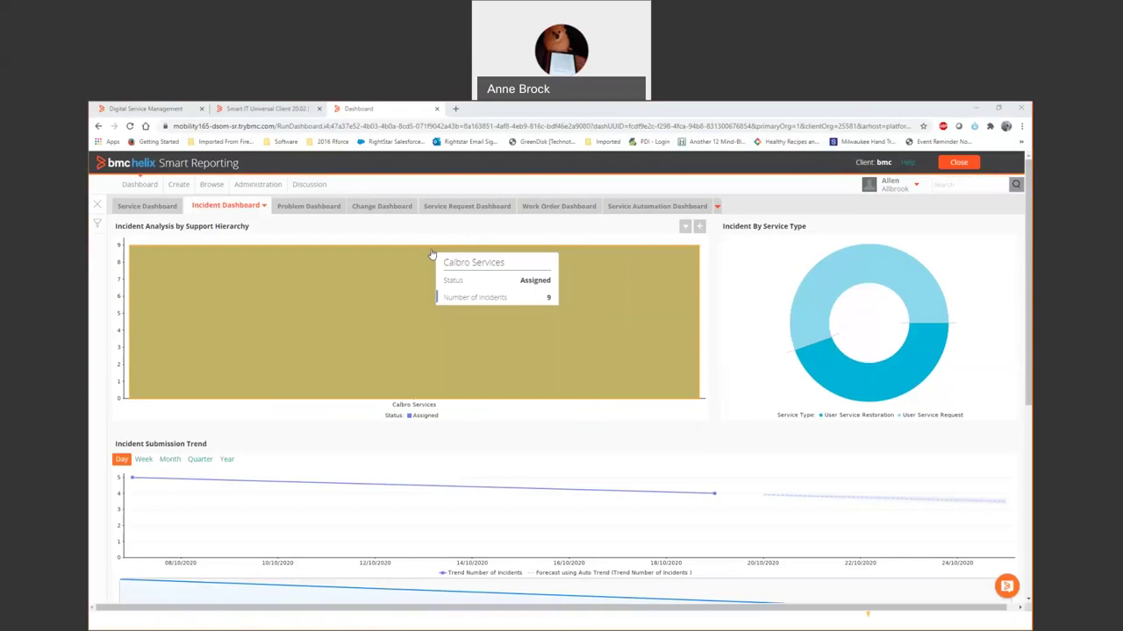
click(401, 299)
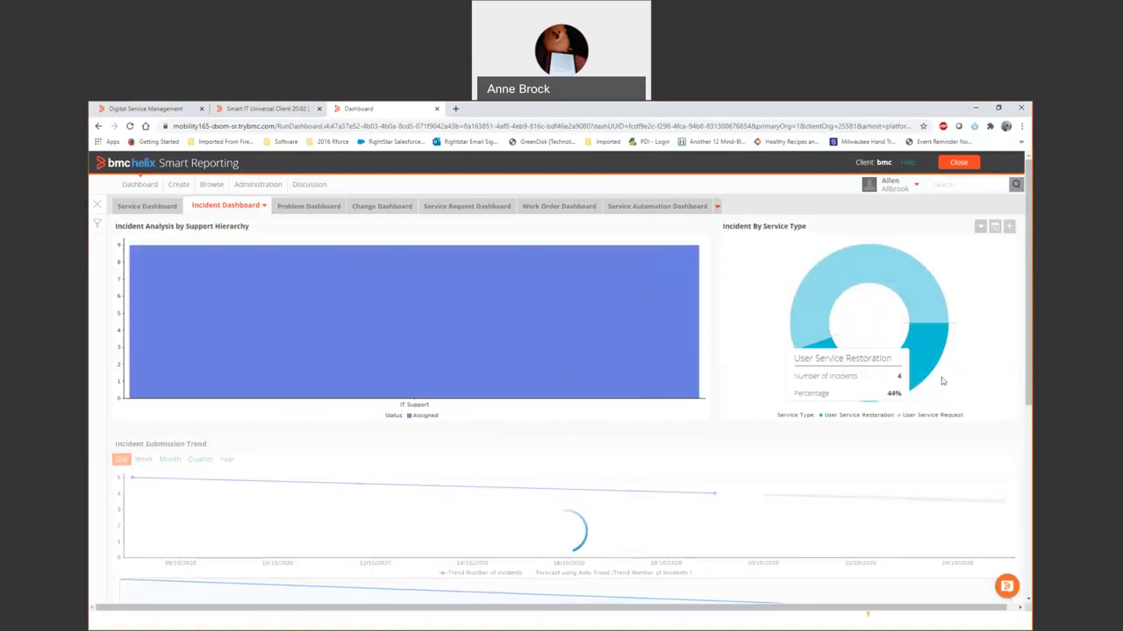
click(510, 396)
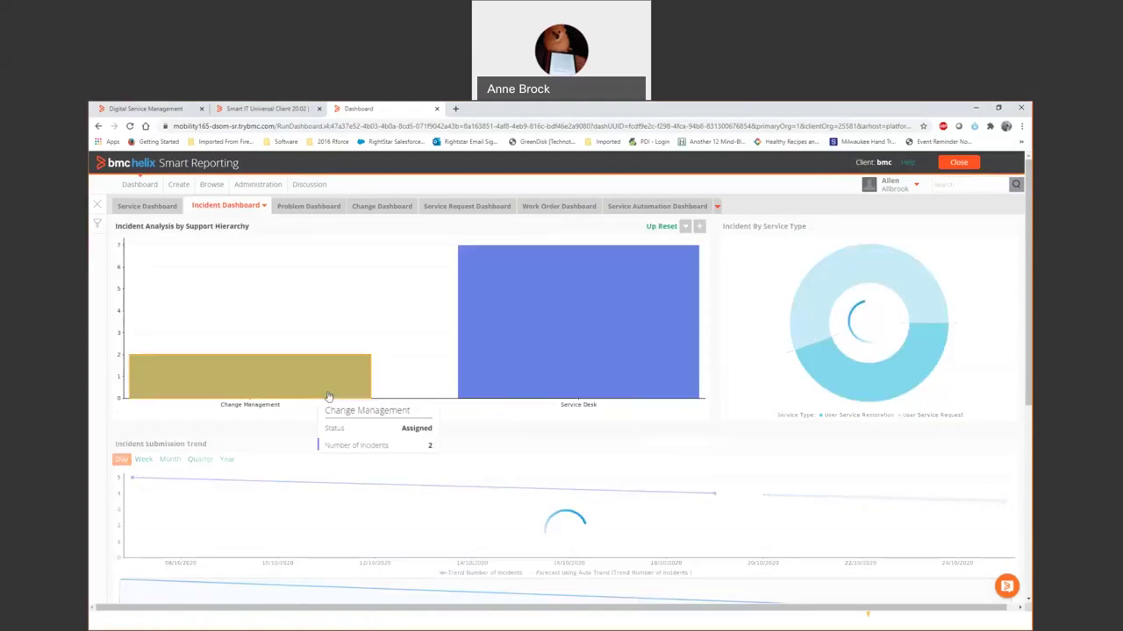
scroll(507, 386, down, 2)
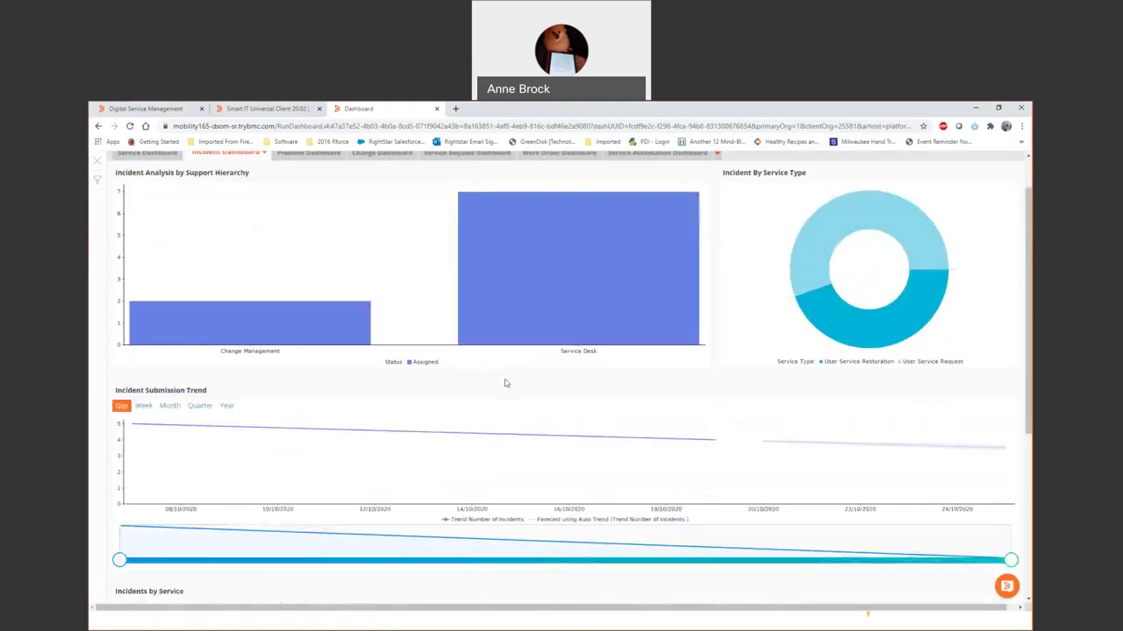
scroll(513, 396, down, 2)
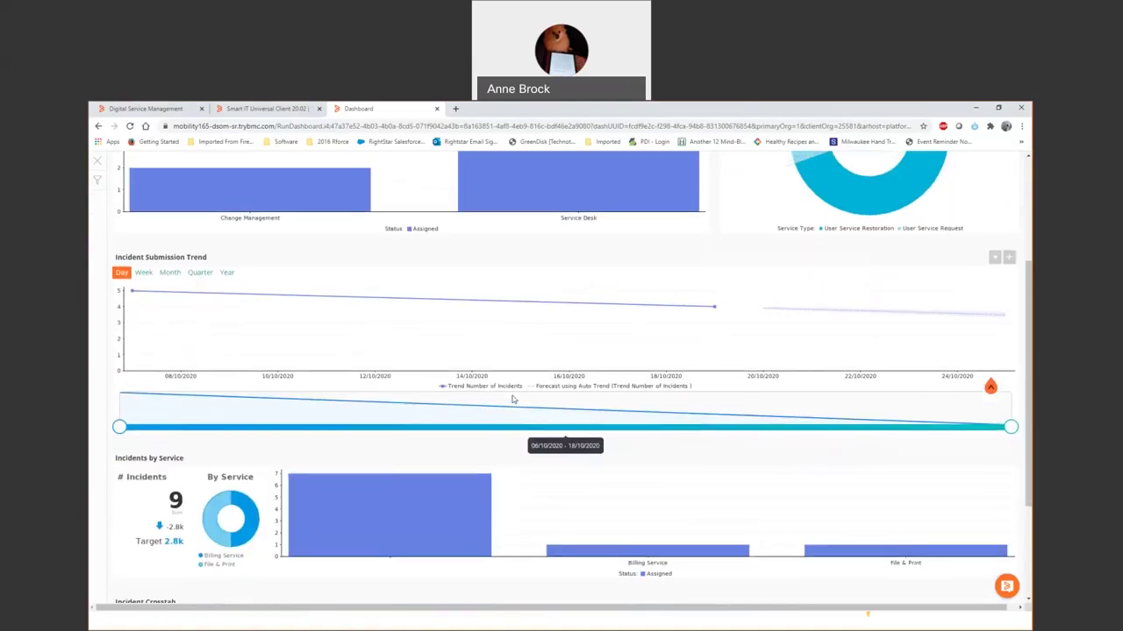
scroll(516, 368, up, 3)
click(524, 334)
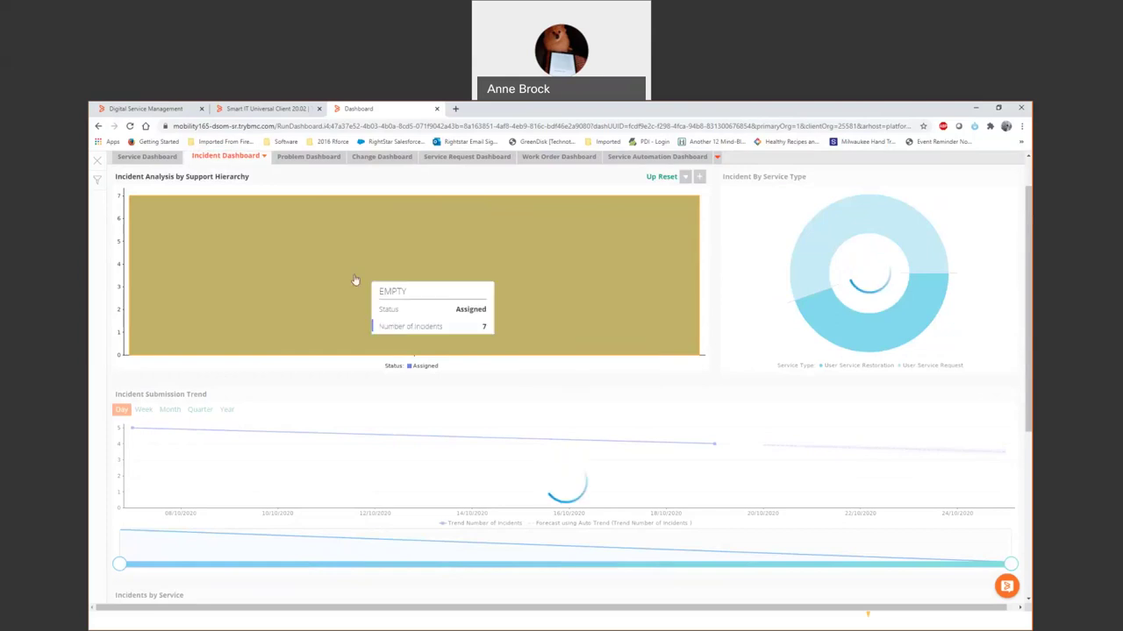
scroll(346, 281, up, 1)
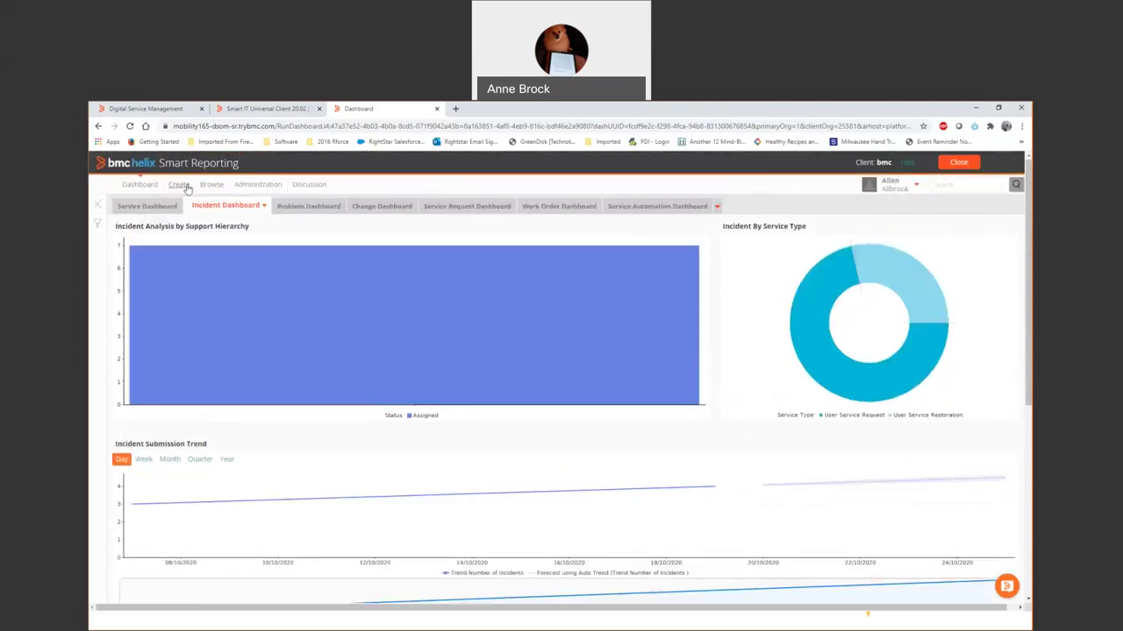
click(183, 187)
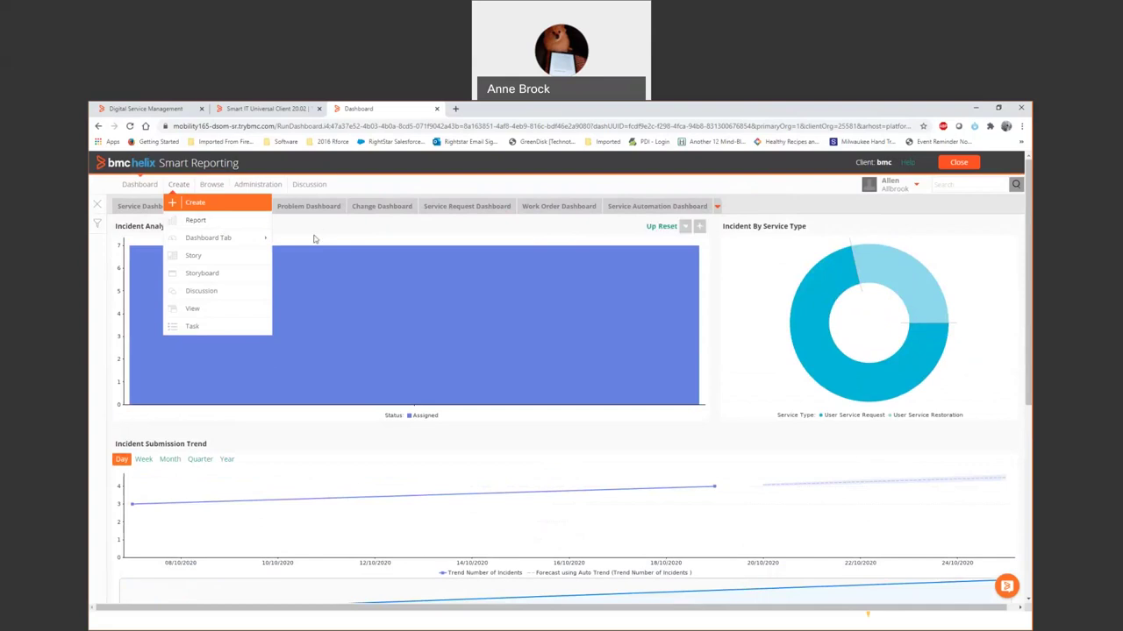
View the Smart Reporting Service Dashboard, then return to the Smart IT Ticket Console of open incidents.
click(151, 207)
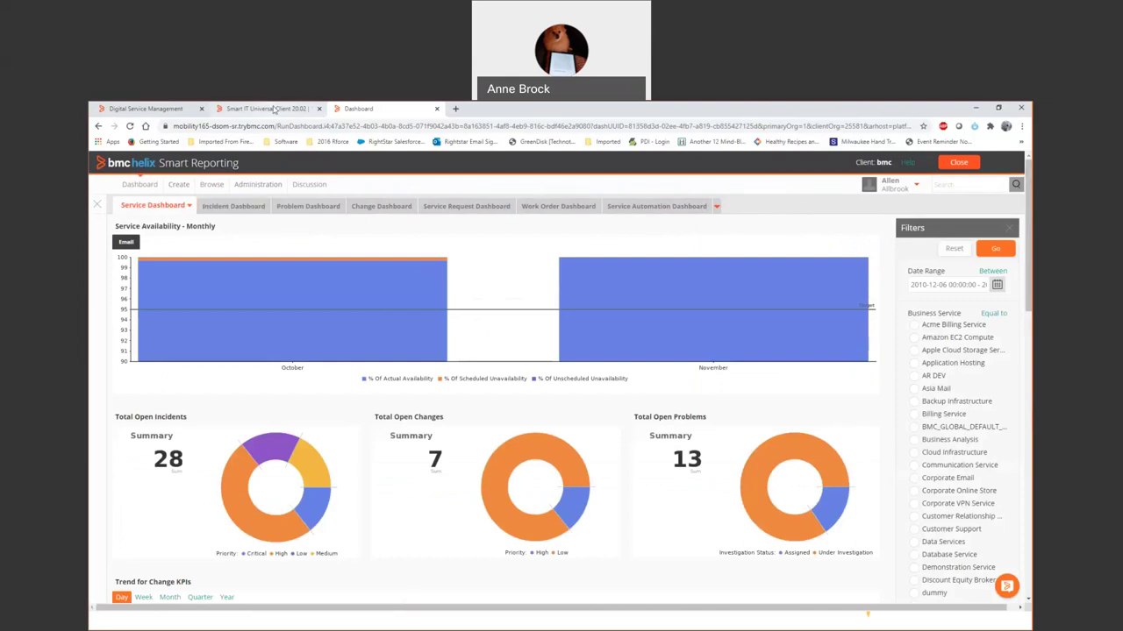
click(274, 109)
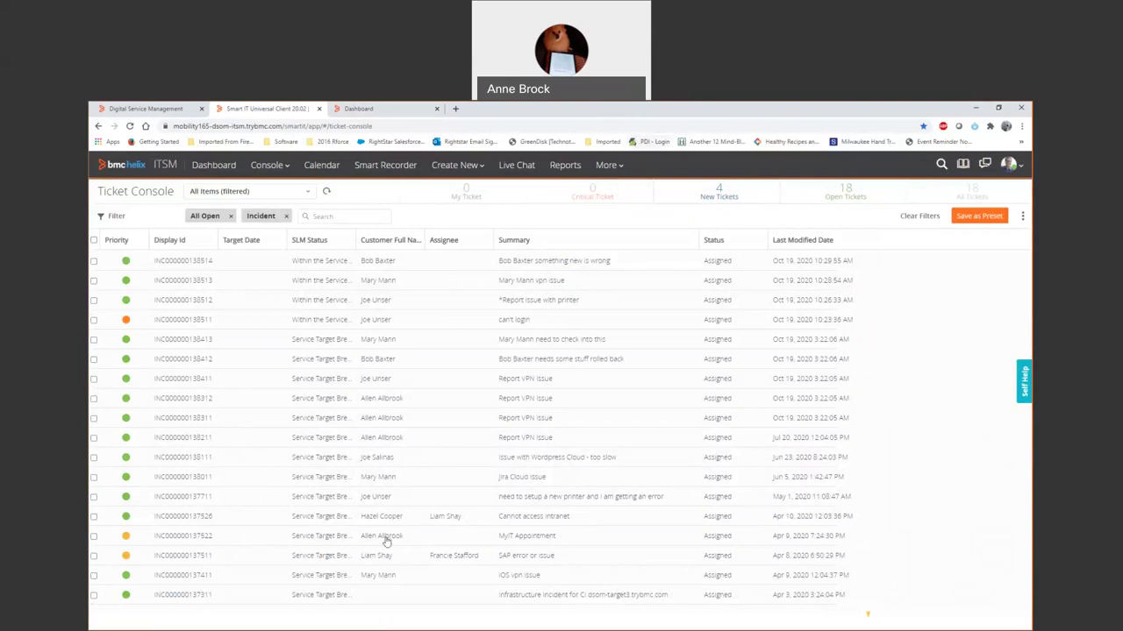
Leave Smart IT through the Webex panel for the 'BMC Helix ITSM – Quick Walkthrough' presentation.
key(super)
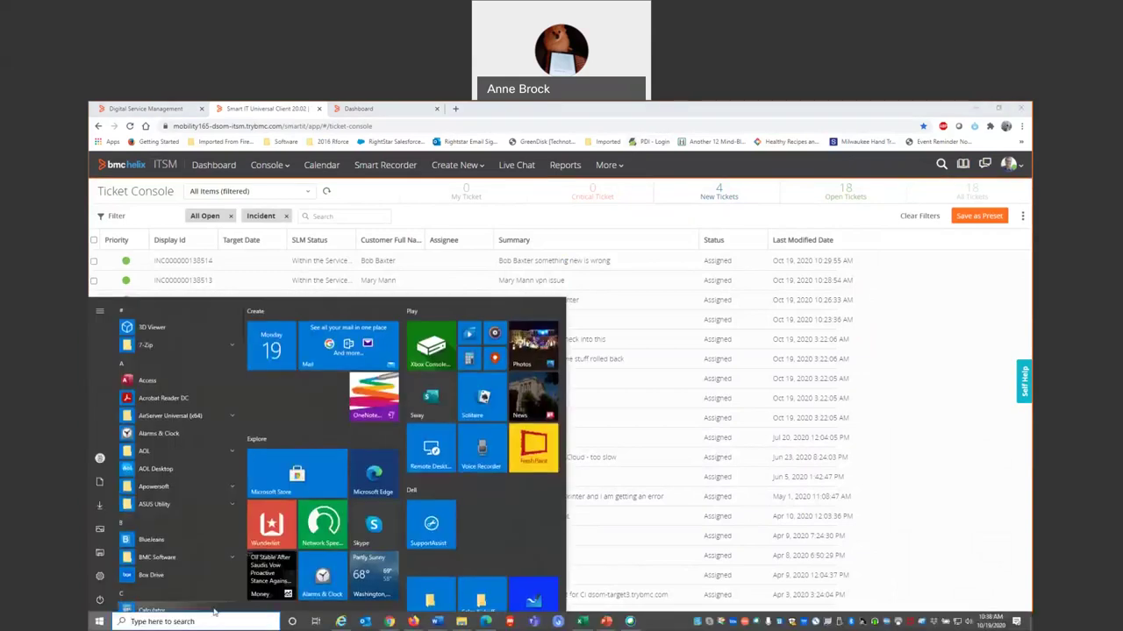
click(630, 621)
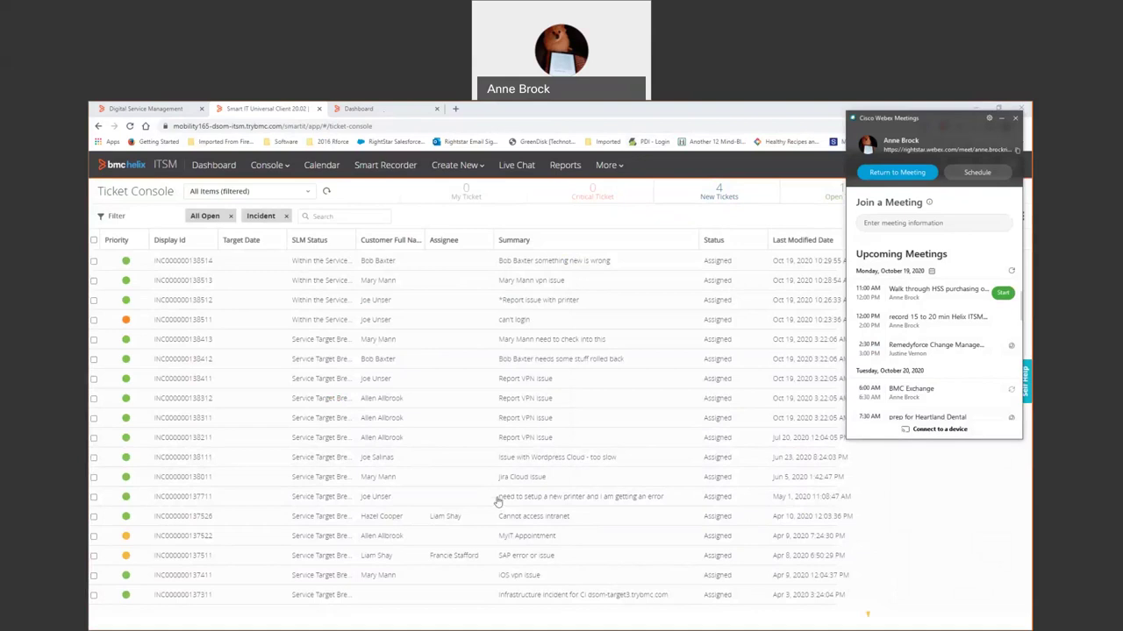
key(alt+Tab)
key(alt+Tab)
key(alt+Tab)
key(alt+Tab)
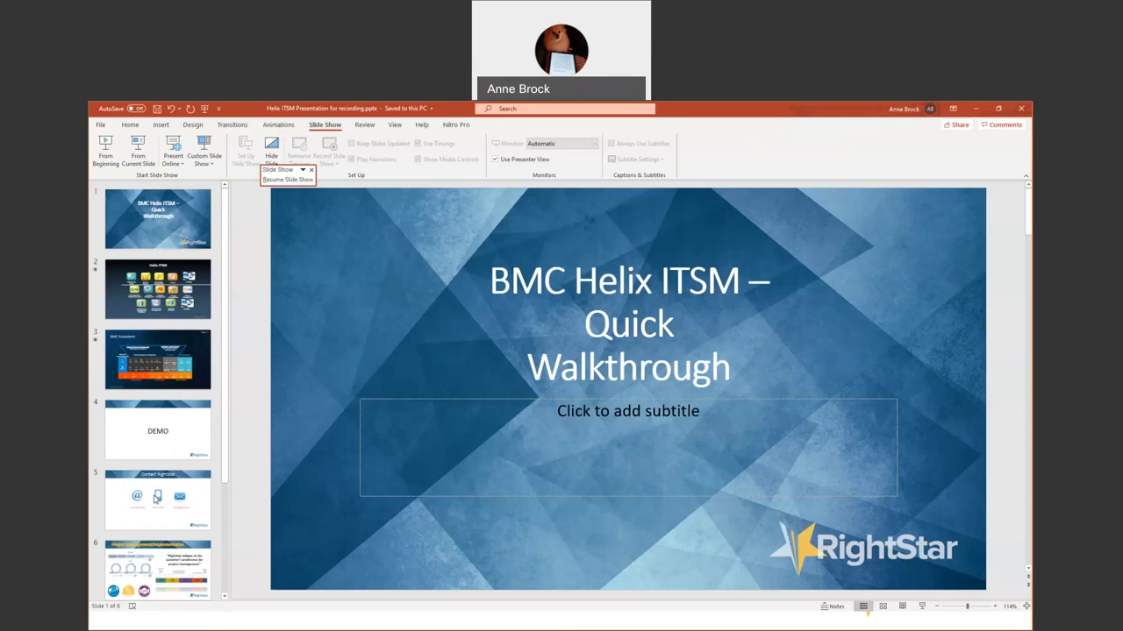
Run the slide show full screen starting from slide 5, Contact RightStar.
click(158, 497)
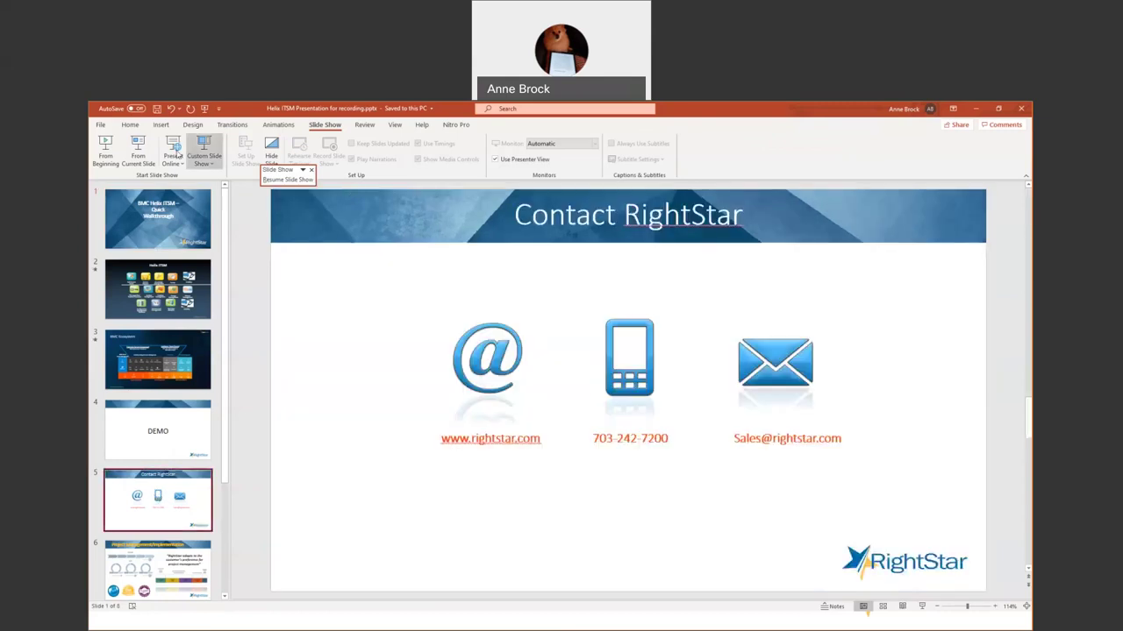
click(140, 154)
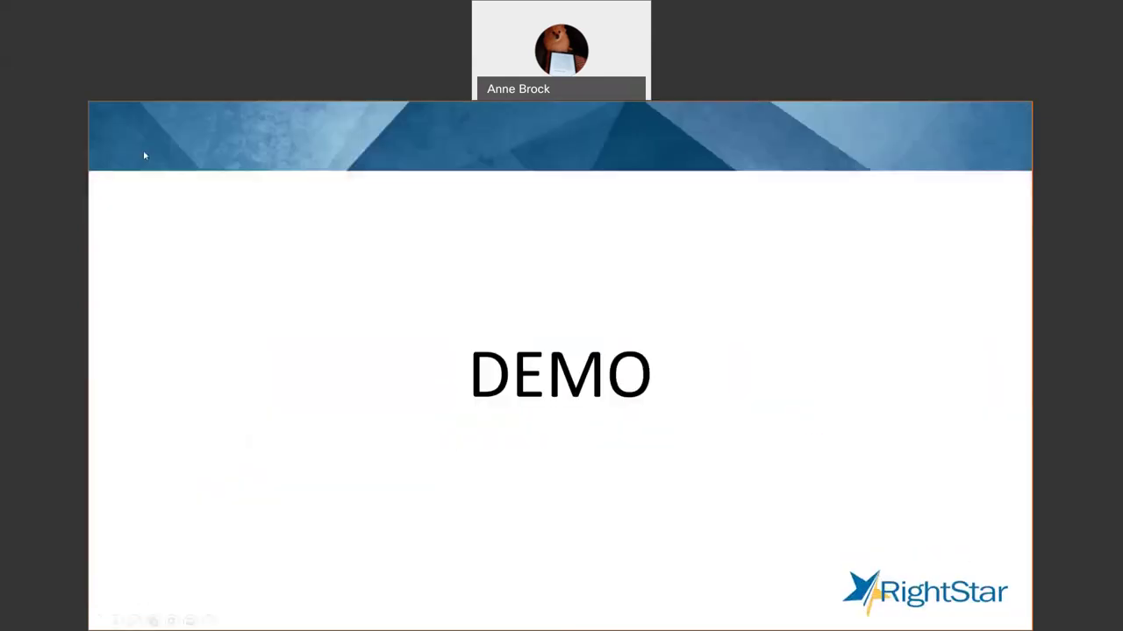